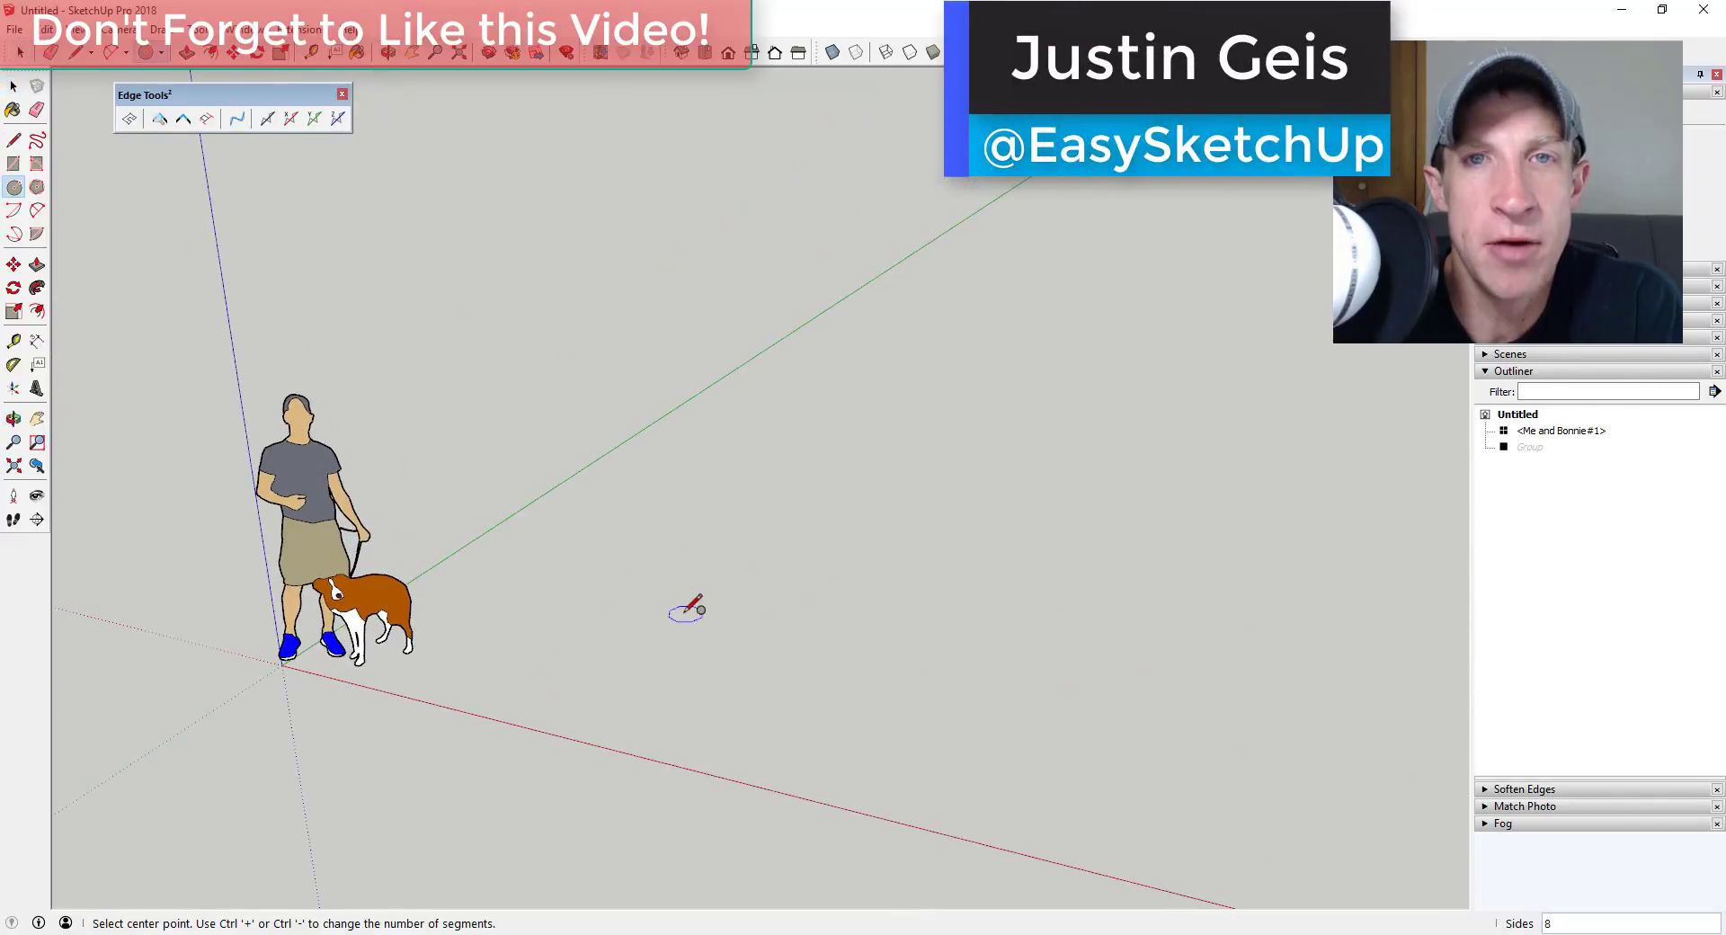
Step: Draw an eight-sided circle face beside the figure and split it with two lines parallel to its edges
click(796, 613)
click(1033, 636)
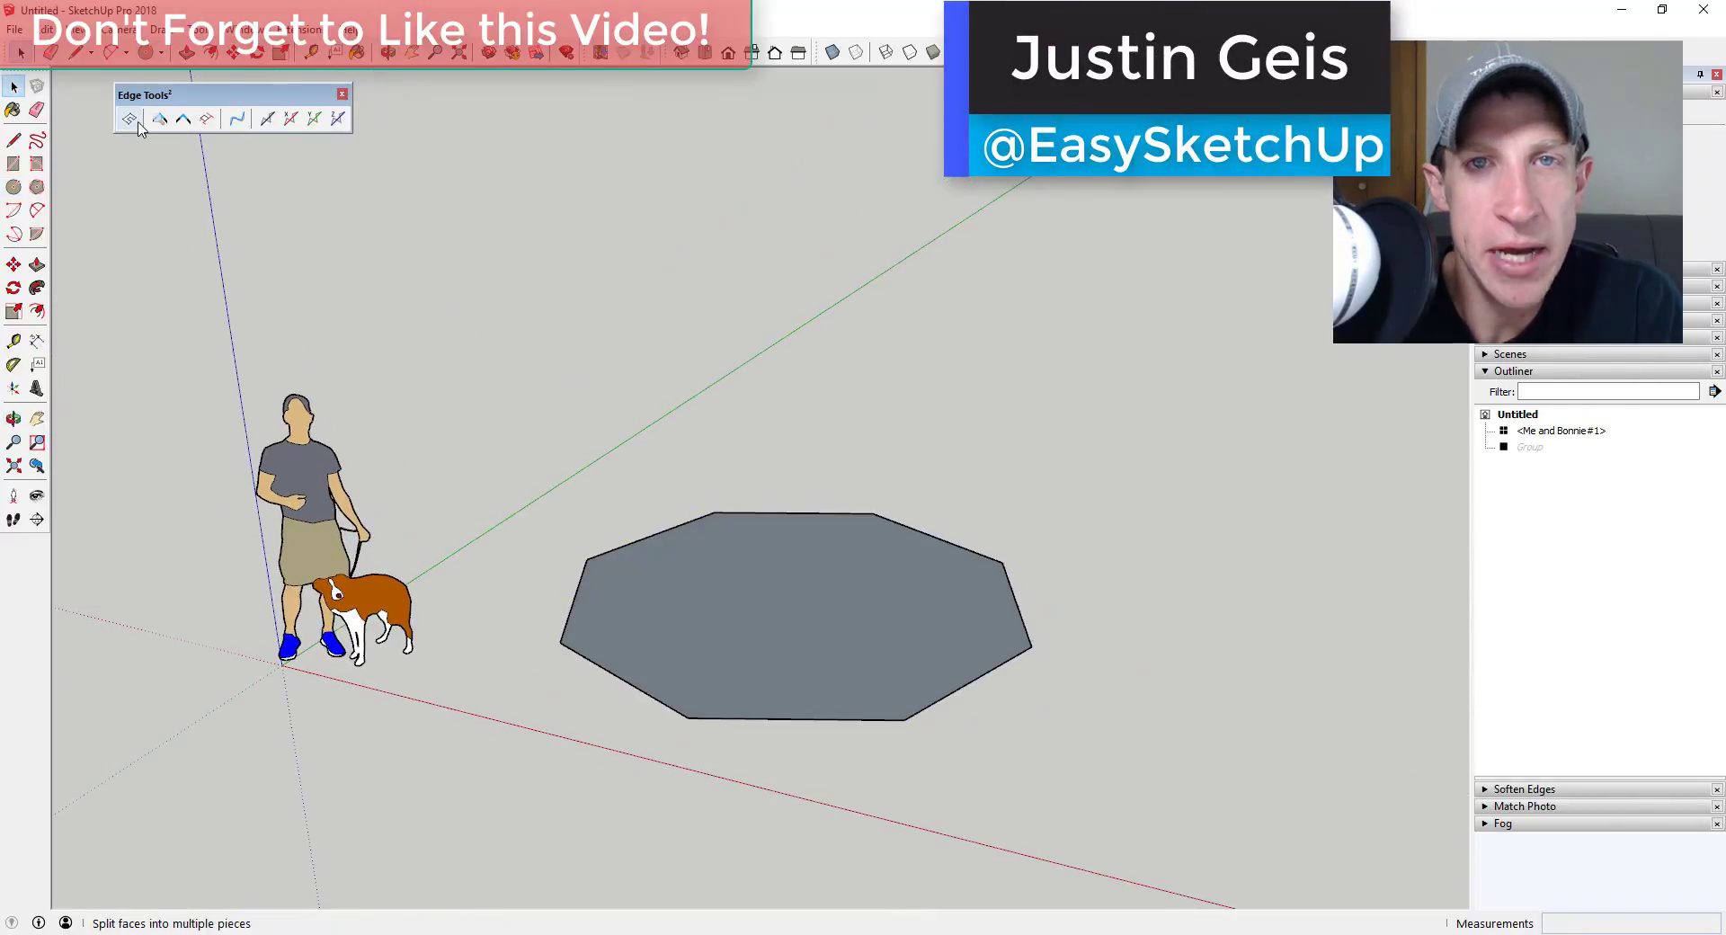
click(795, 599)
click(960, 547)
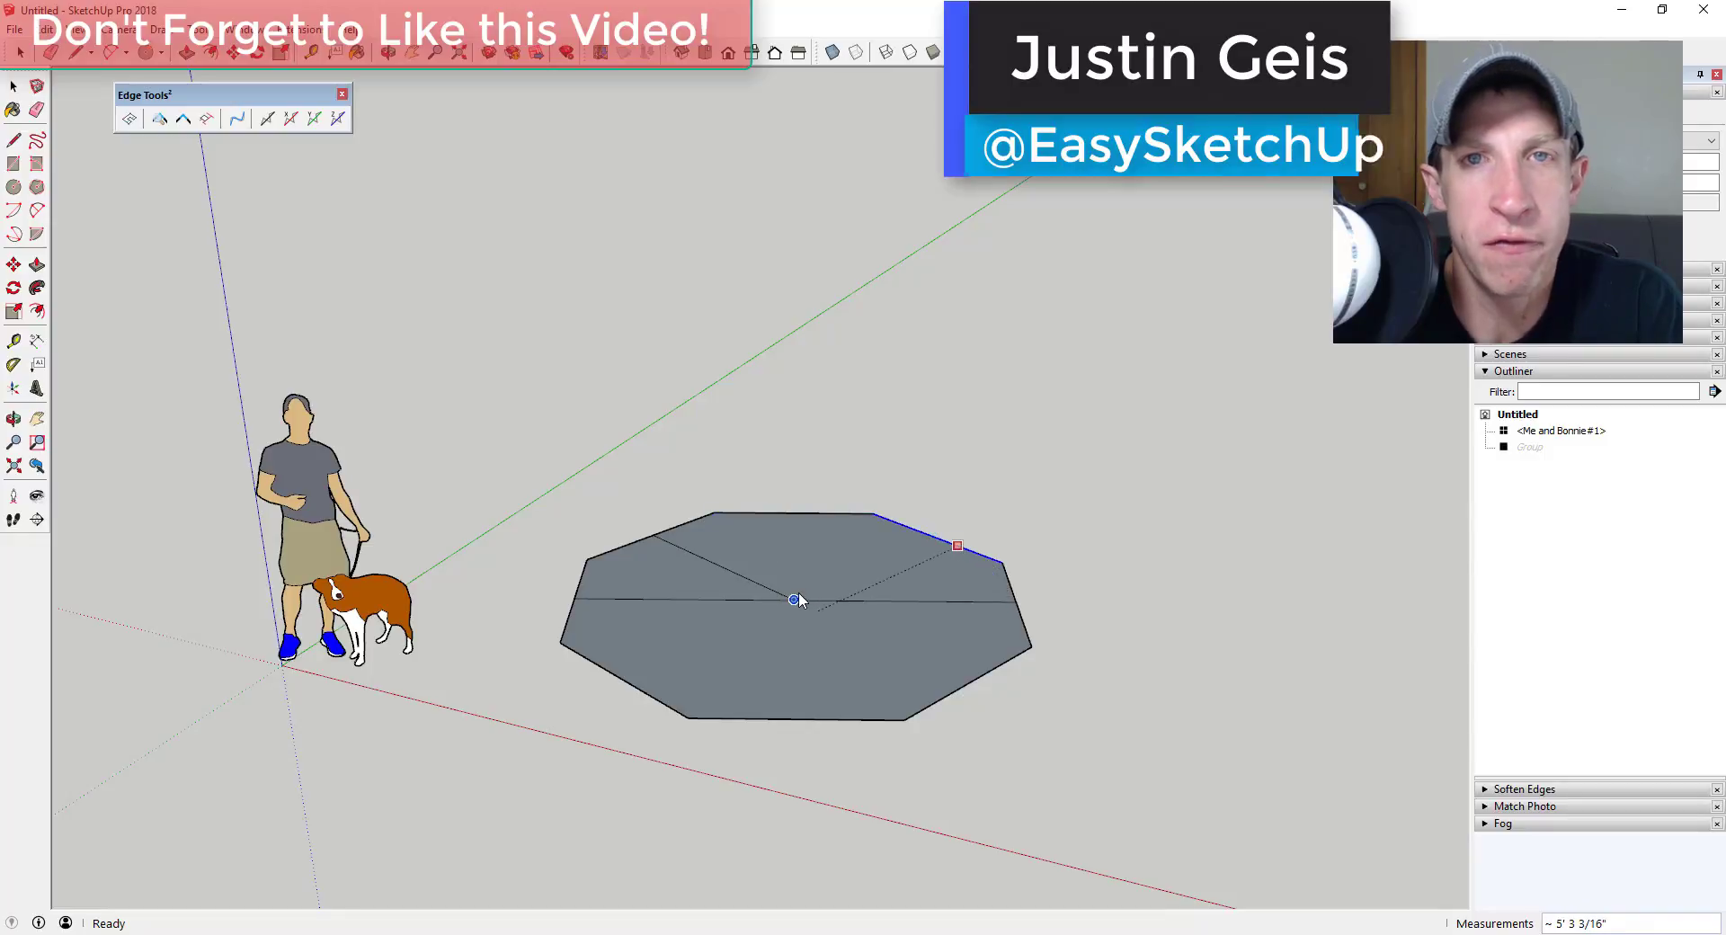
click(796, 600)
Step: Split the octagon into more pieces with additional Split Face lines parallel to its other edges
click(793, 514)
click(716, 566)
click(933, 538)
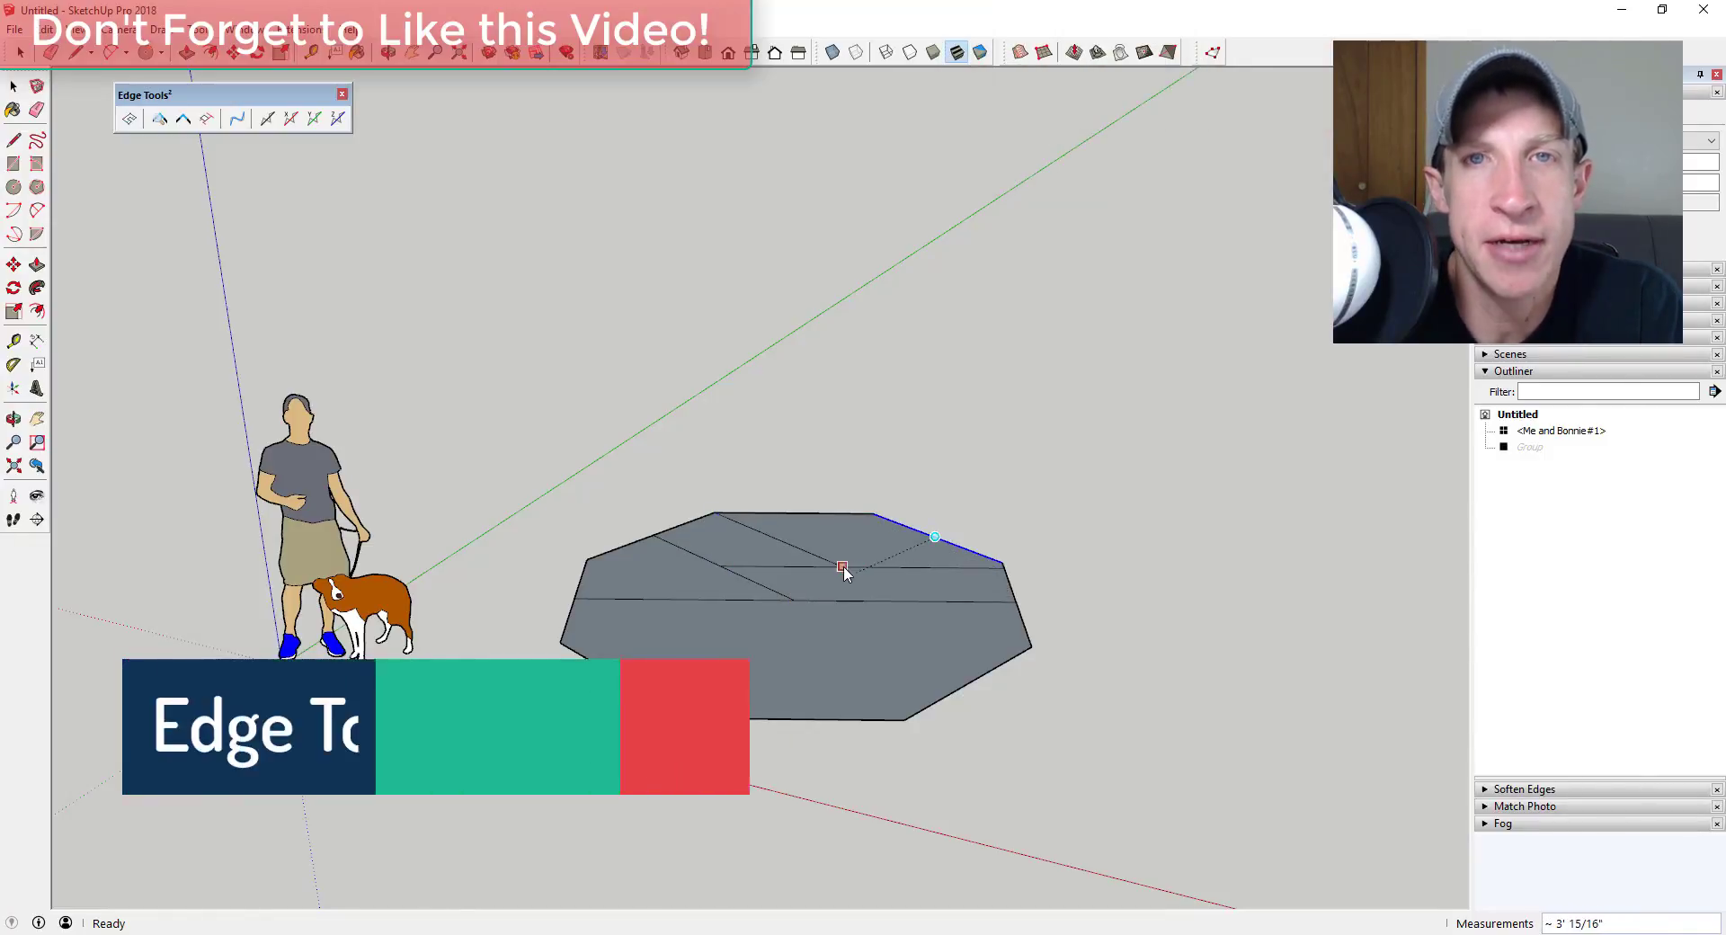
click(844, 568)
middle_drag(836, 506, 813, 688)
click(802, 665)
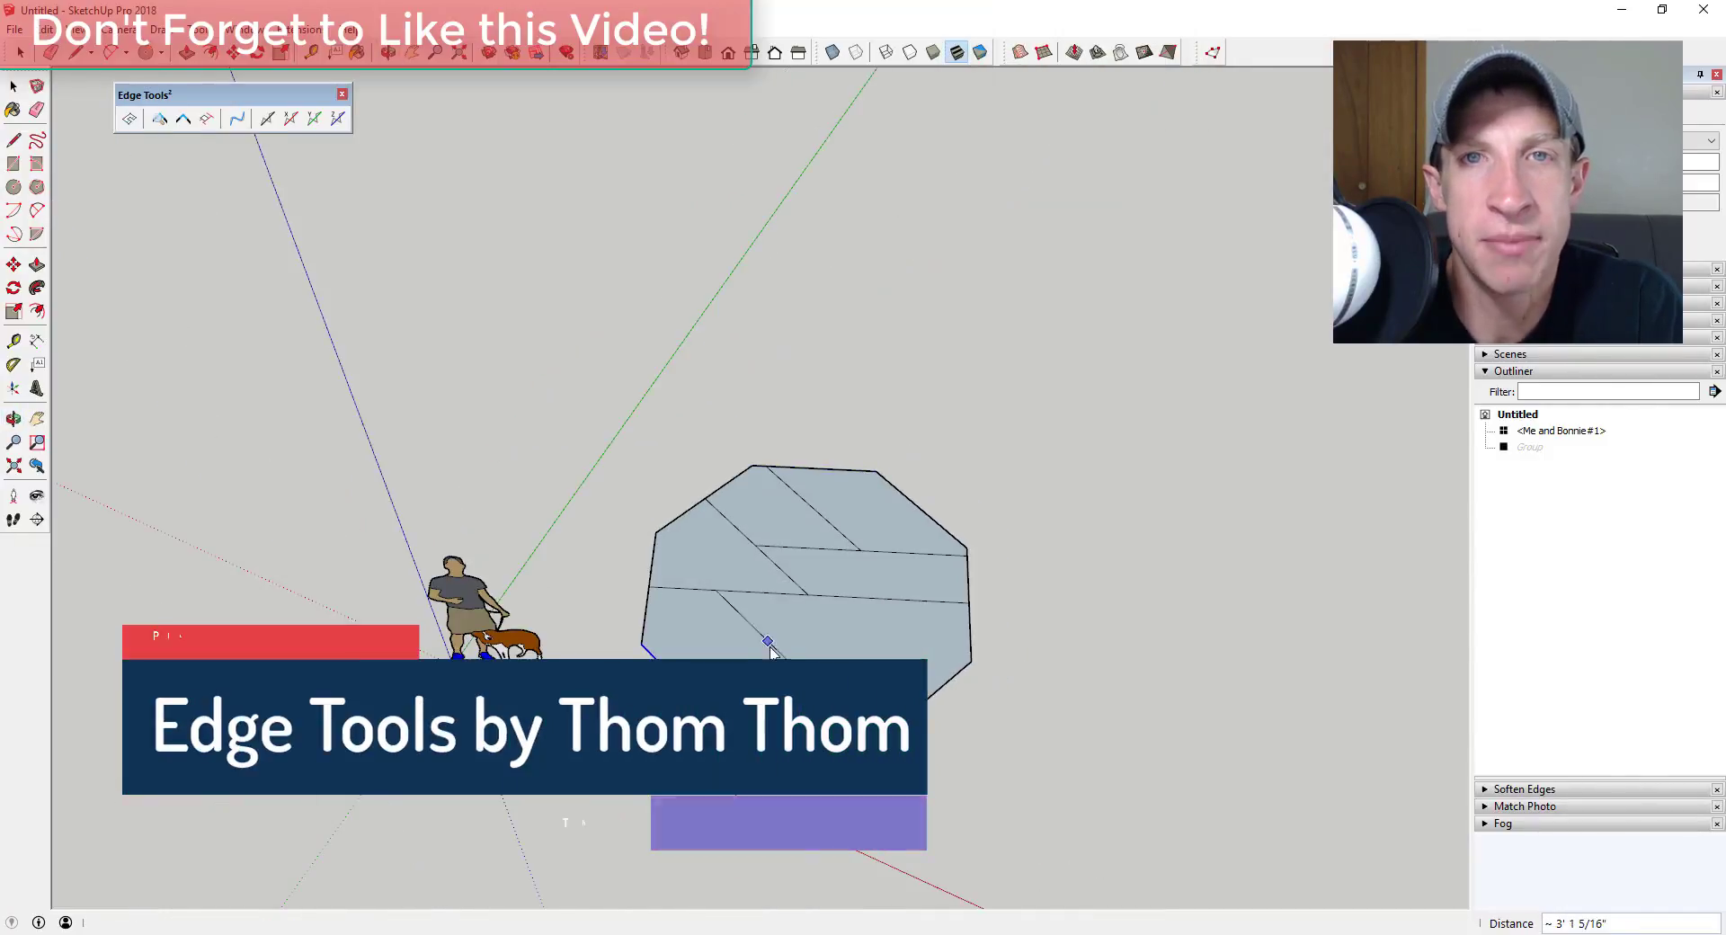
click(729, 591)
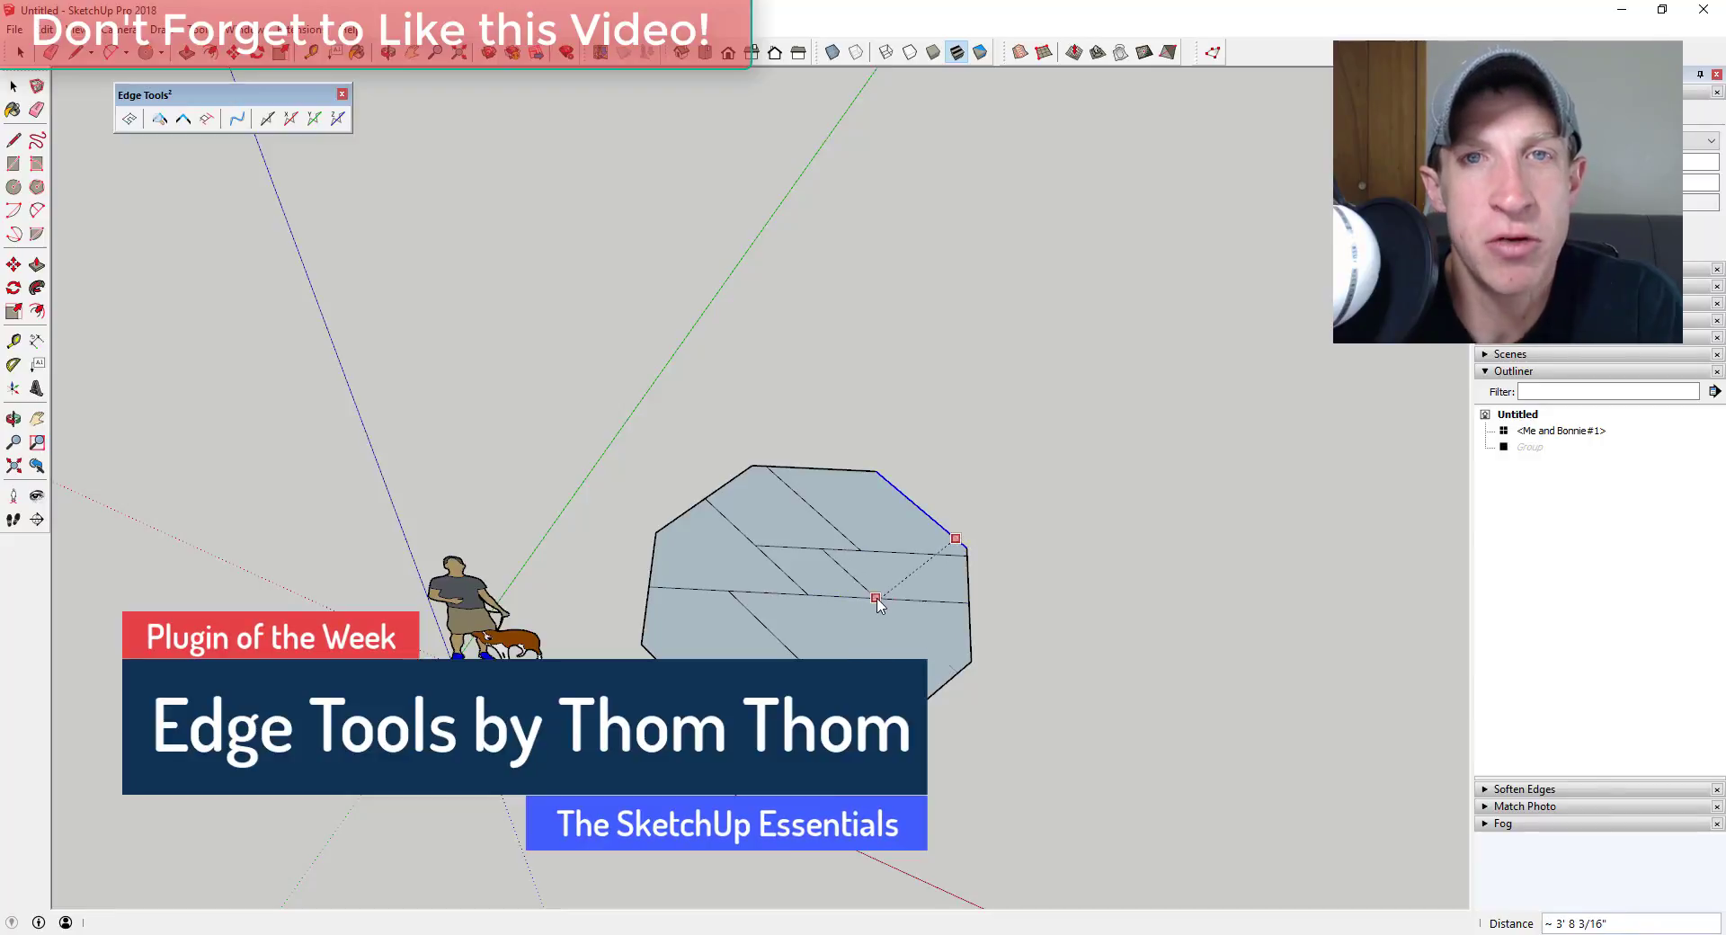
key(space)
Step: Draw a winding curve of three connected 2 Point Arcs in the open space beside the octagon
scroll(801, 489, down, 2)
scroll(890, 578, up, 1)
middle_drag(791, 578, 770, 527)
scroll(770, 527, down, 3)
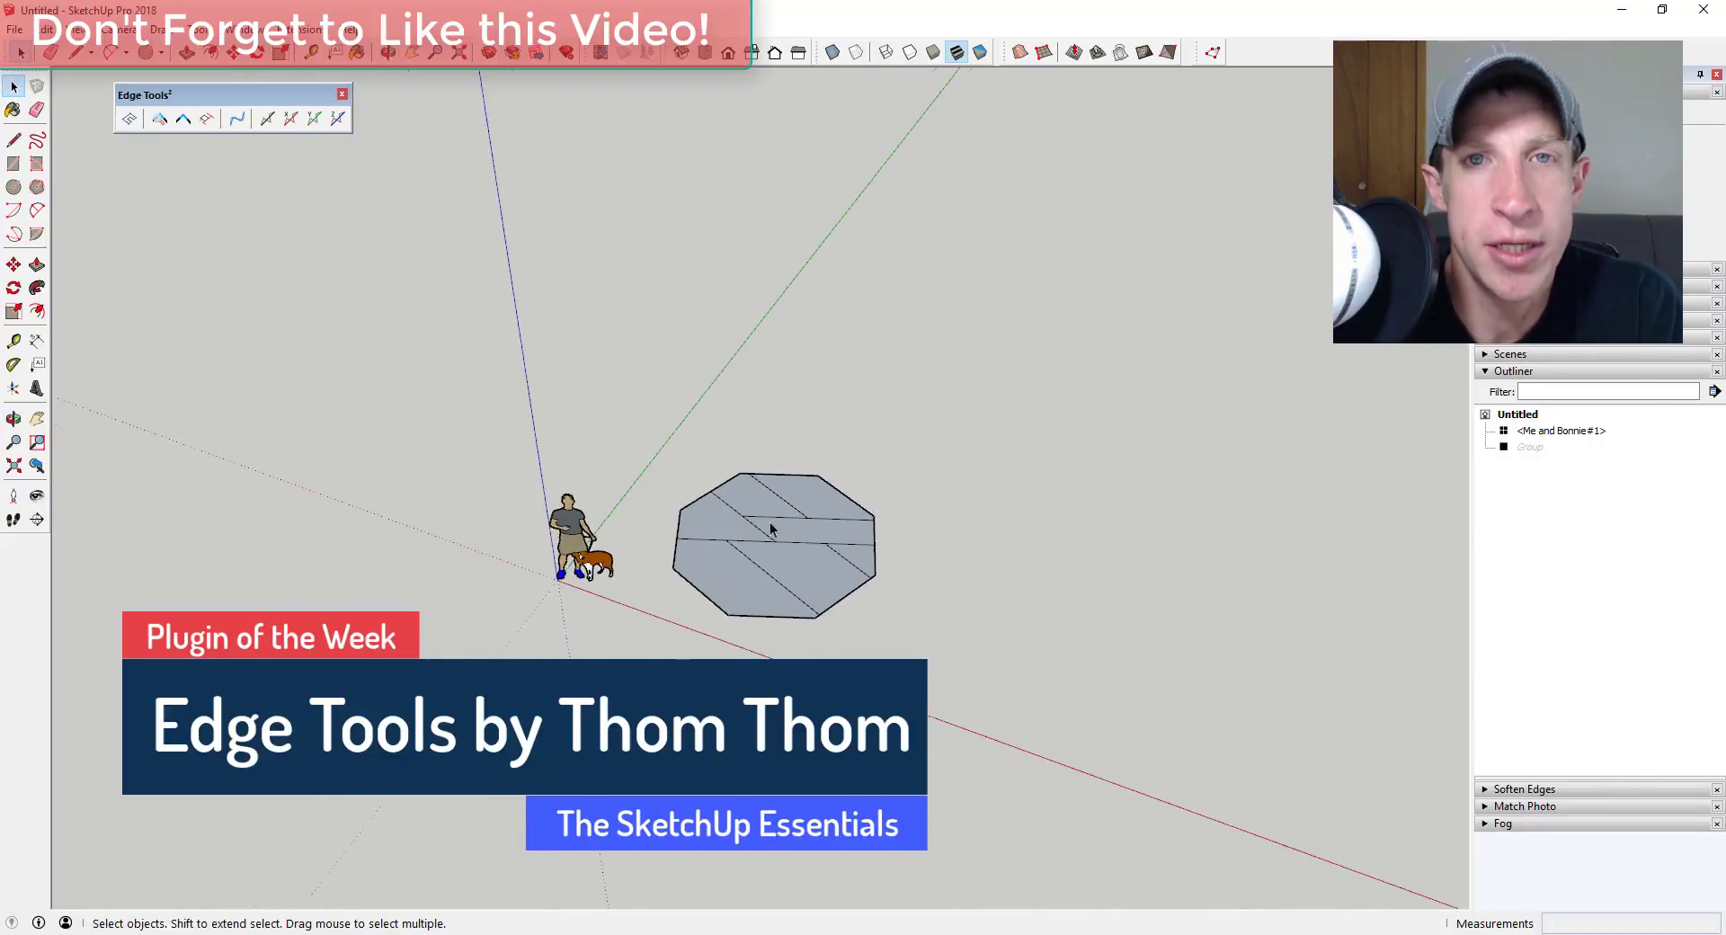
shift+middle_drag(1098, 611, 829, 599)
key(a)
click(713, 645)
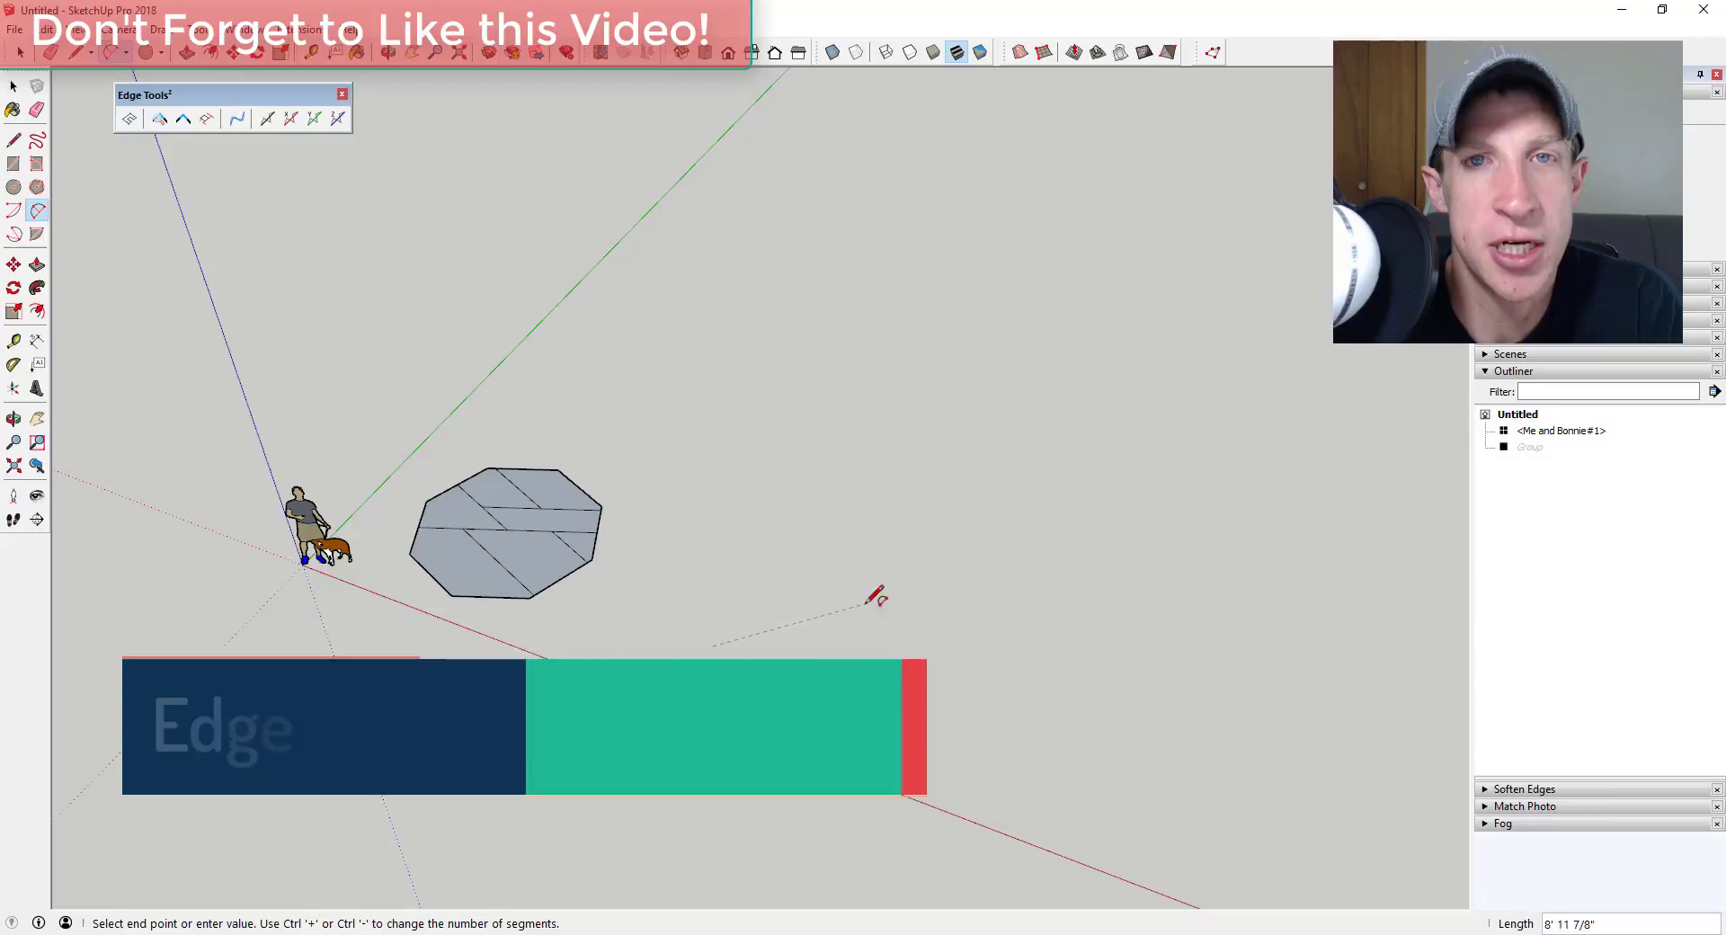
click(879, 595)
click(776, 578)
click(880, 596)
double_click(988, 541)
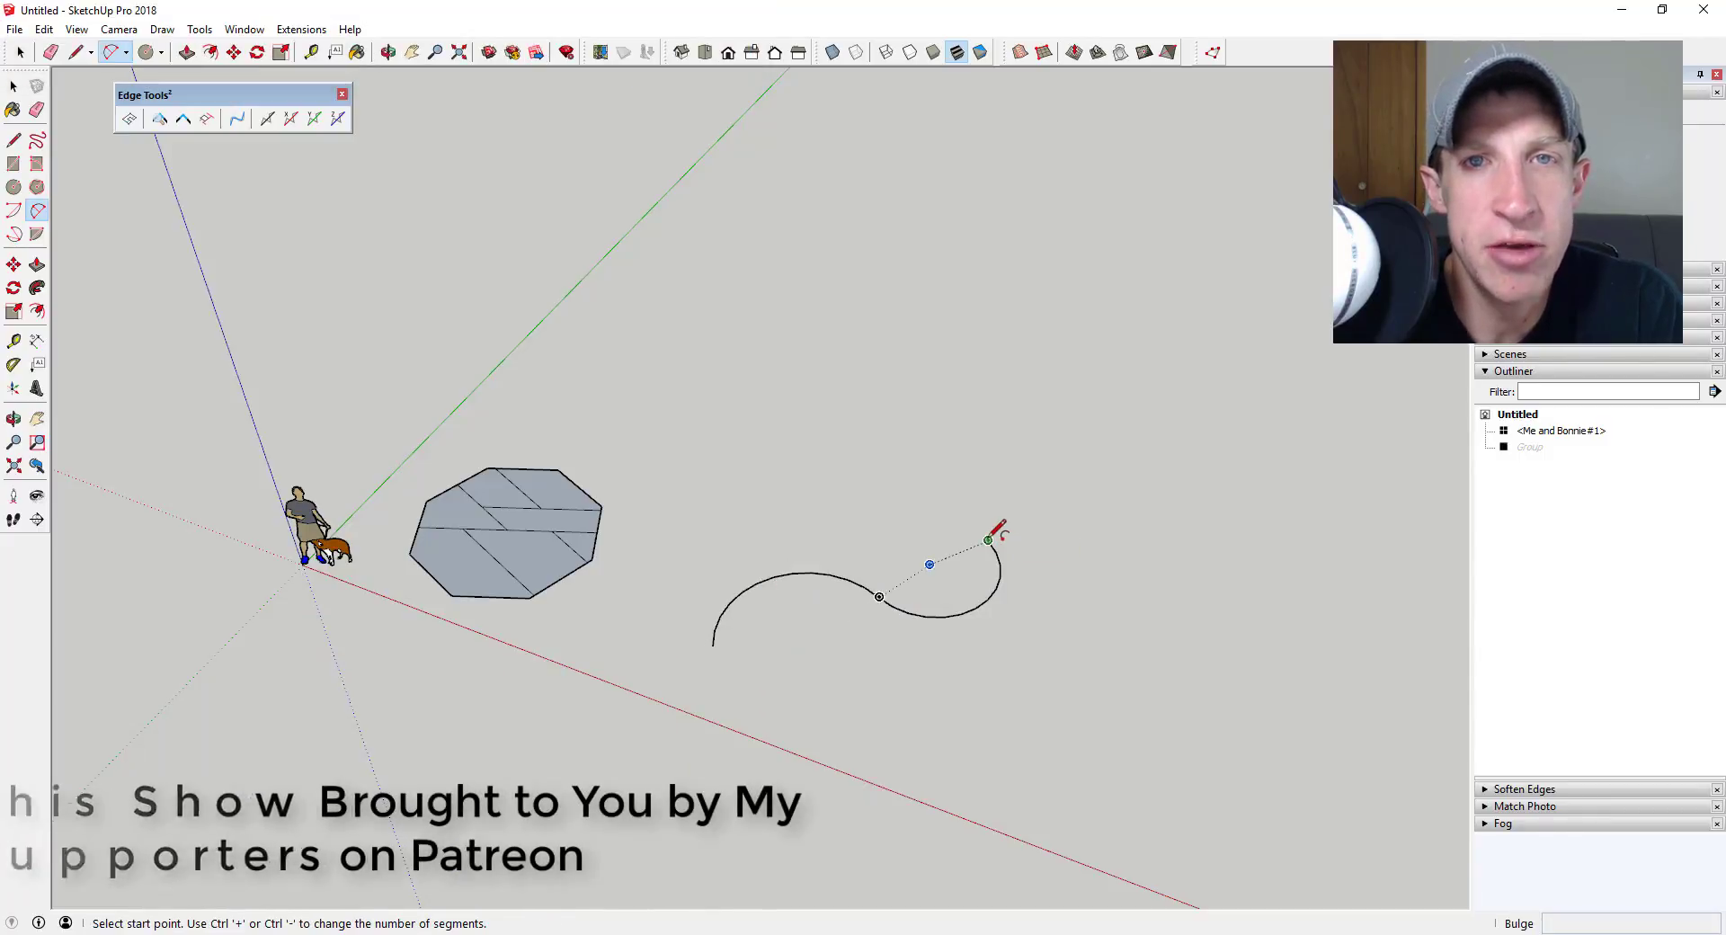
click(988, 540)
double_click(1107, 486)
Step: Select the whole winding curve and reduce its edges with the Edge Tools Simplify Curves command
key(space)
drag(666, 393, 1201, 696)
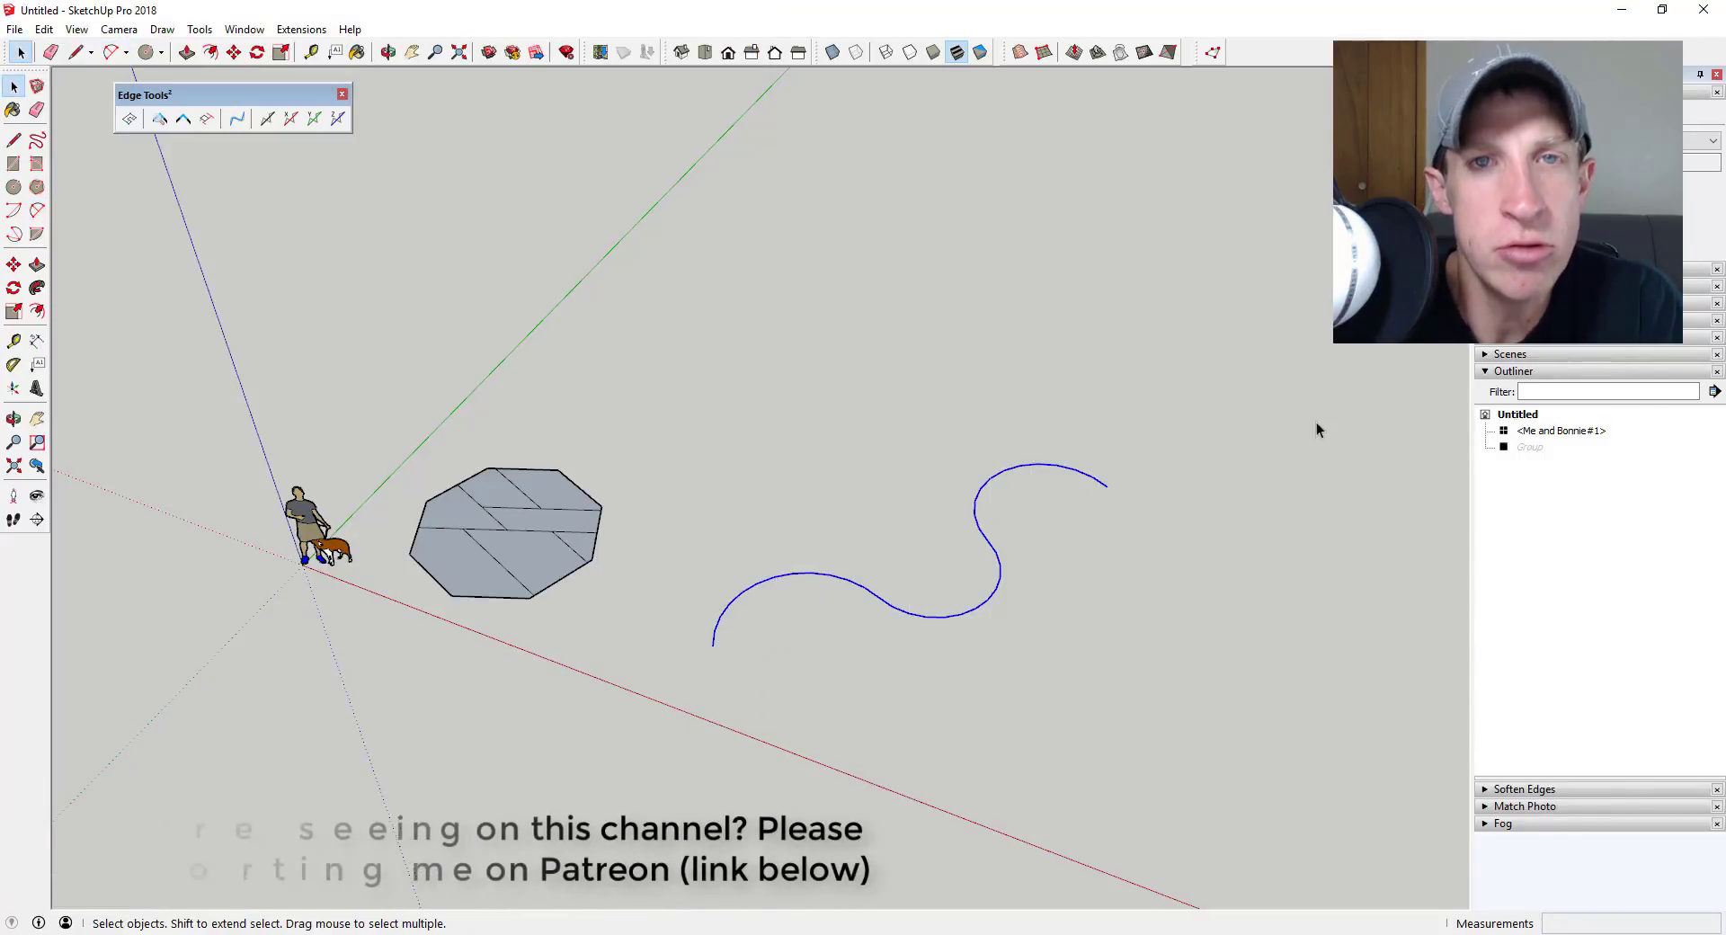
click(236, 118)
click(832, 490)
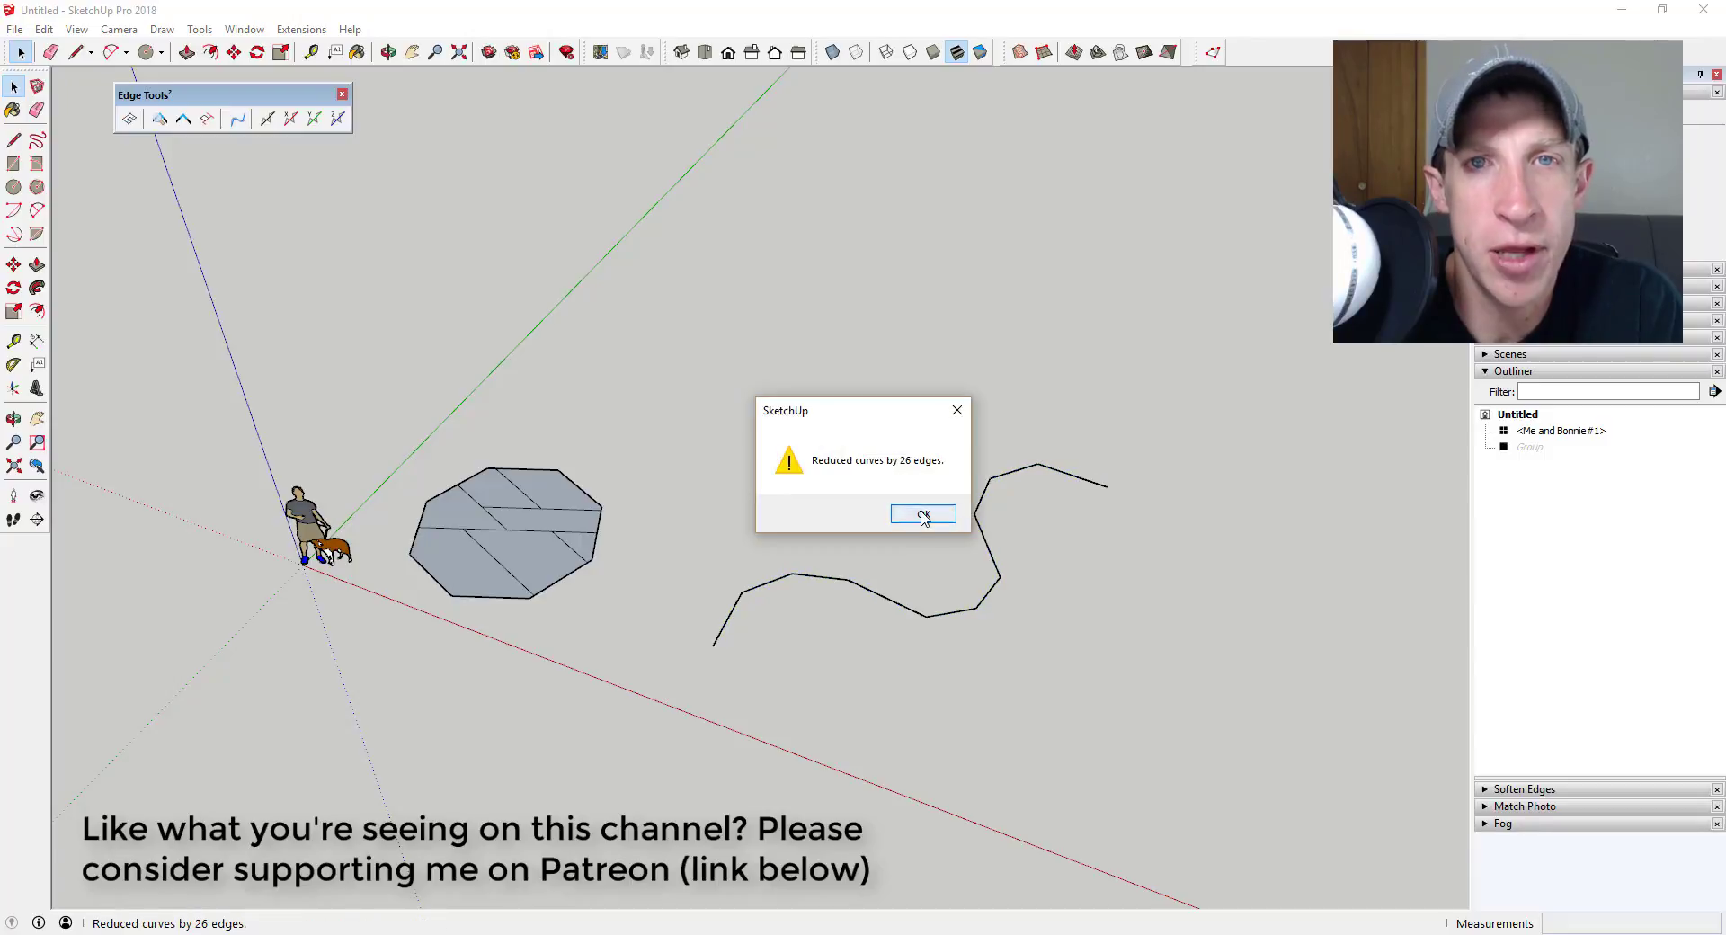
click(923, 516)
Step: Draw two separate, roughly parallel lines beyond the curve, the first about 32' 5" long
mouse_move(1079, 585)
shift+middle_down()
mouse_move(984, 608)
mouse_move(1046, 560)
mouse_move(1034, 566)
shift+middle_up()
scroll(397, 563, down, 5)
key(l)
click(883, 569)
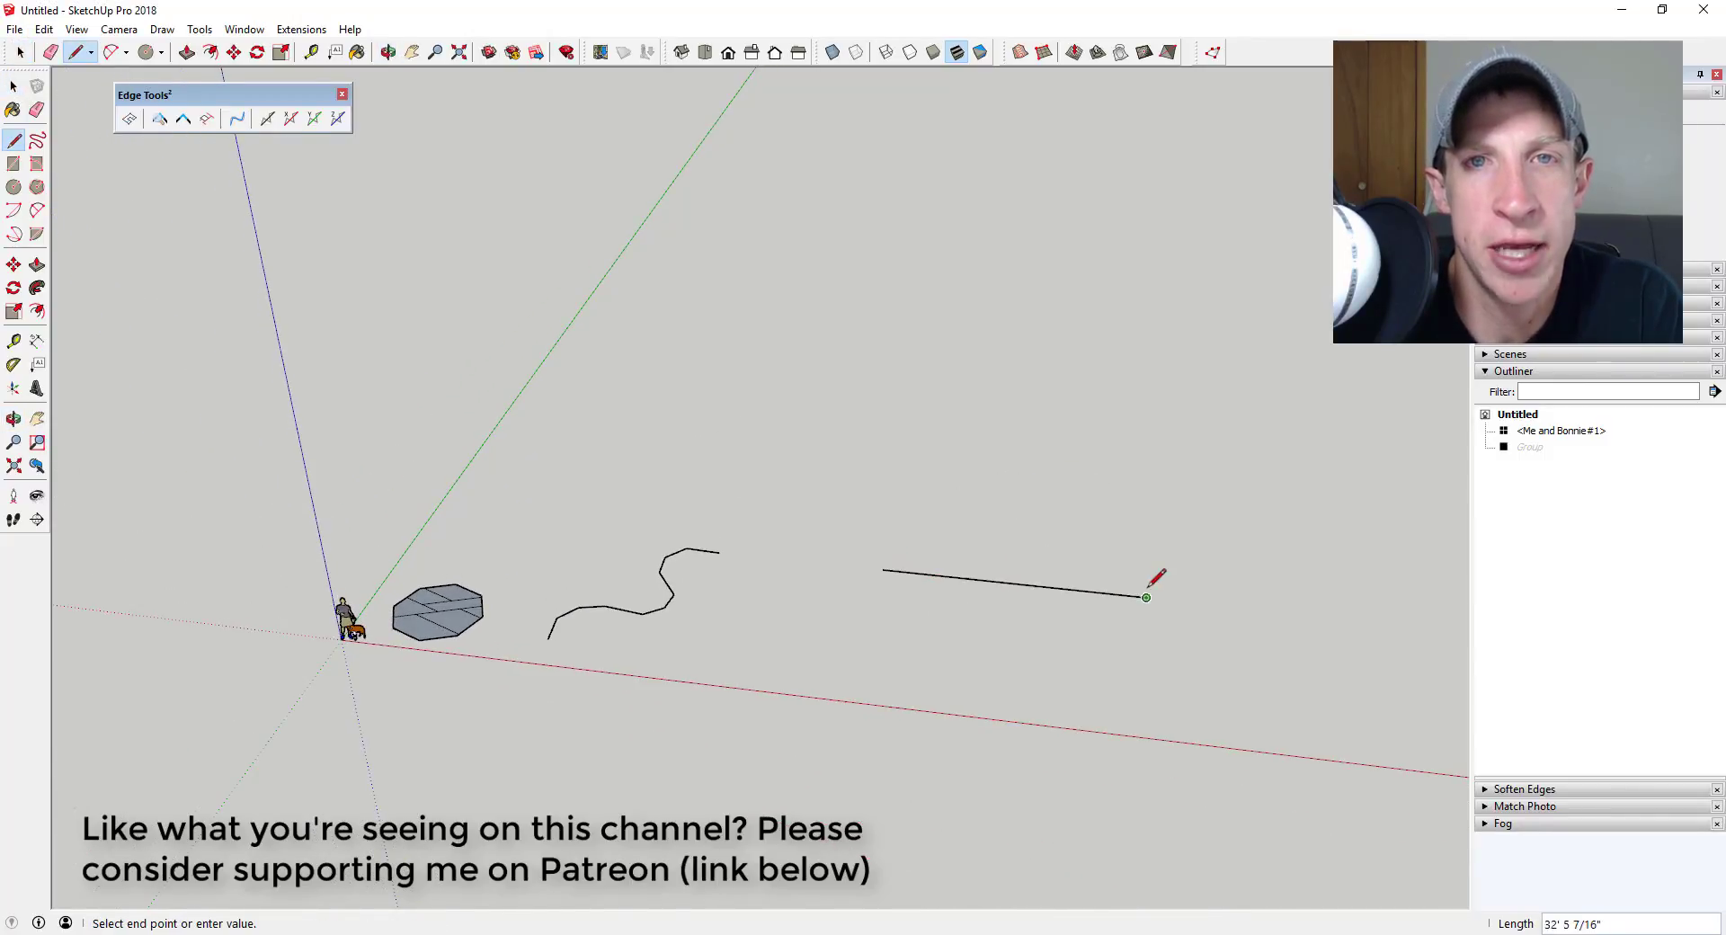
click(1146, 597)
key(space)
key(l)
click(875, 606)
click(1150, 636)
key(space)
Step: Draw two longer lines roughly parallel to the existing pair, on the side nearer the red axis
key(l)
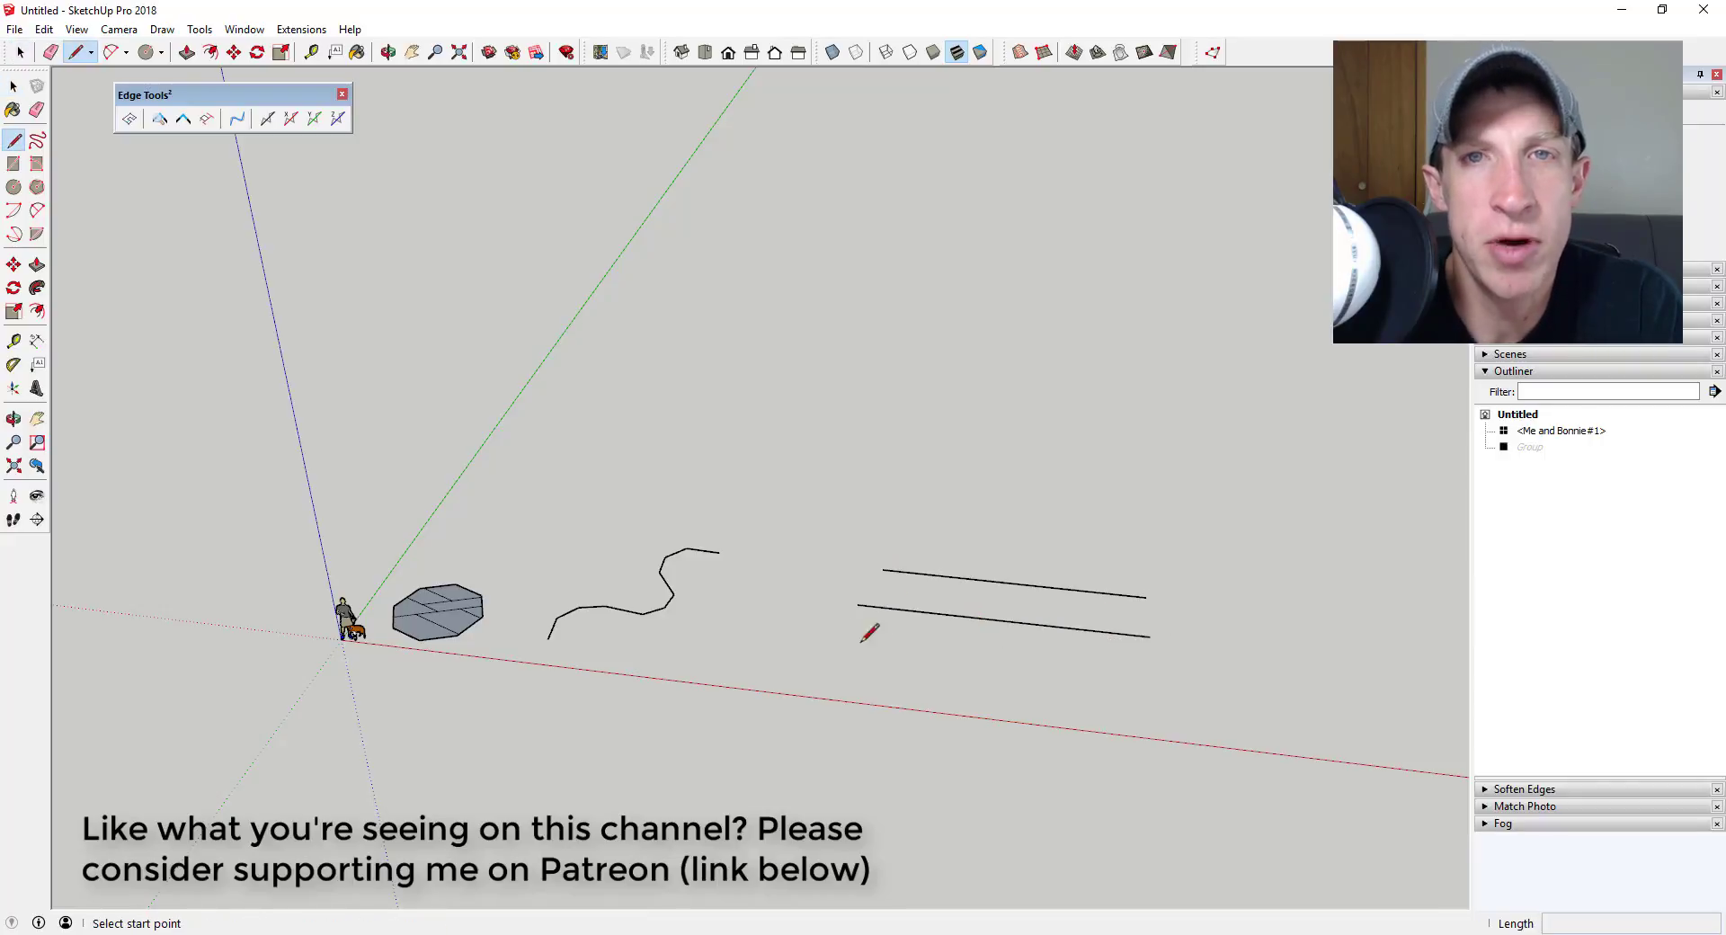
click(827, 640)
click(1182, 682)
key(space)
key(l)
click(812, 683)
click(1209, 729)
key(space)
Step: Draw a single line crossing all four parallel lines near one of their ends
middle_drag(989, 620, 1034, 643)
scroll(1007, 642, up, 2)
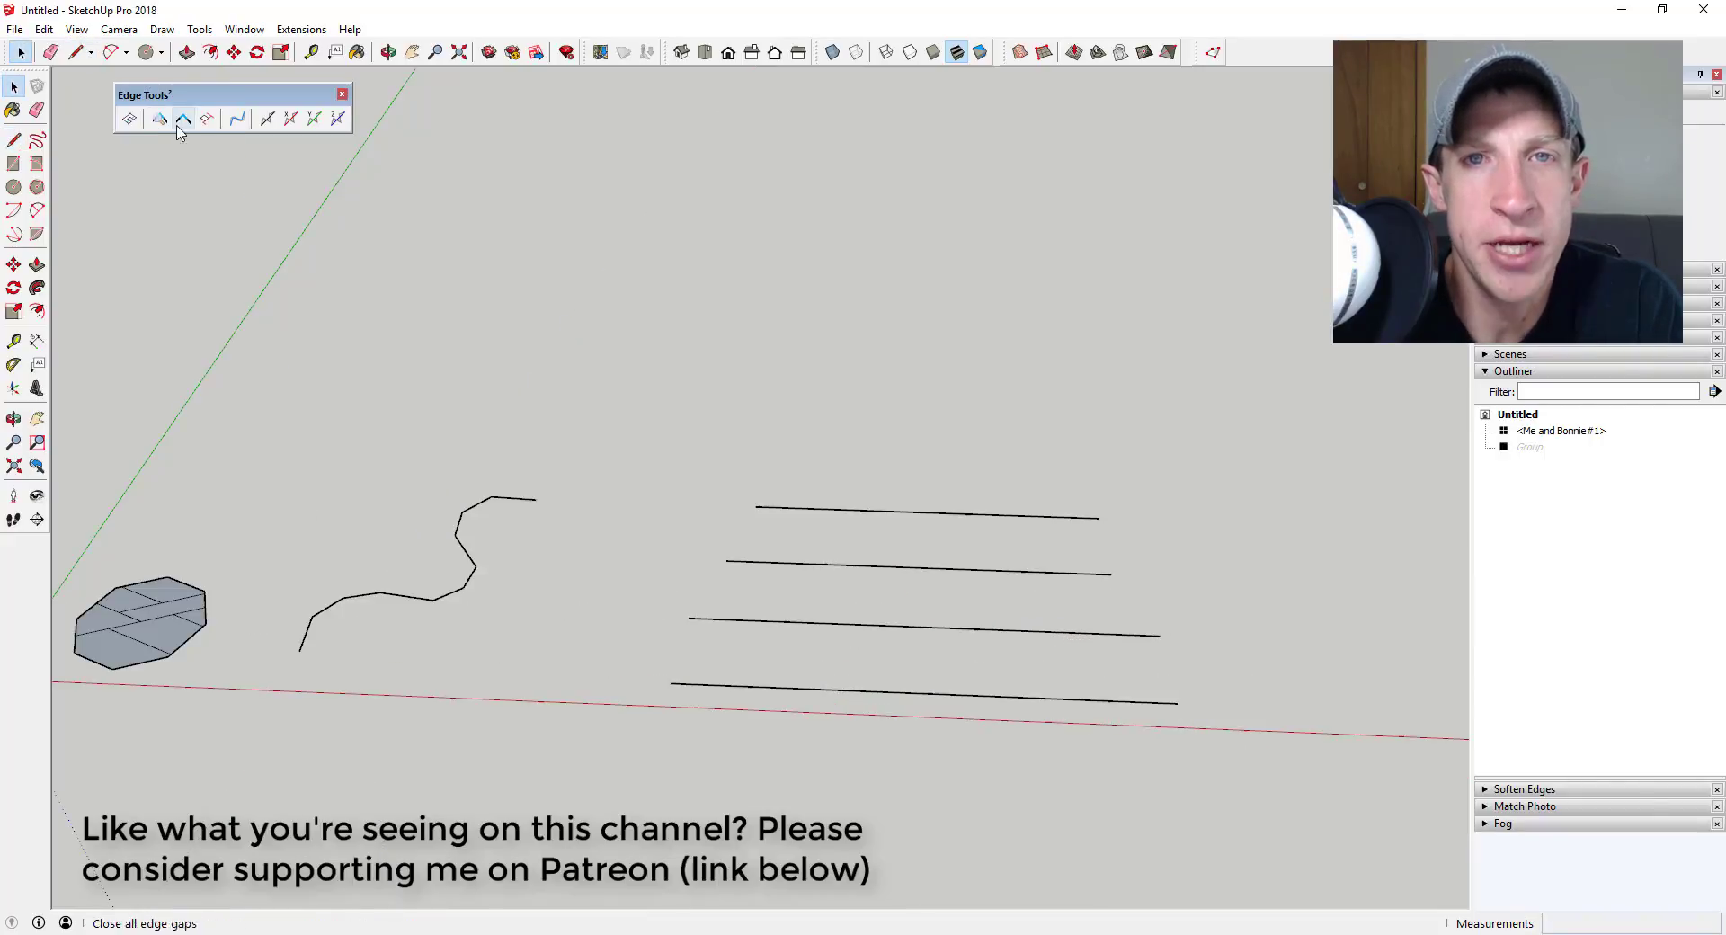
key(l)
click(801, 491)
click(790, 741)
key(space)
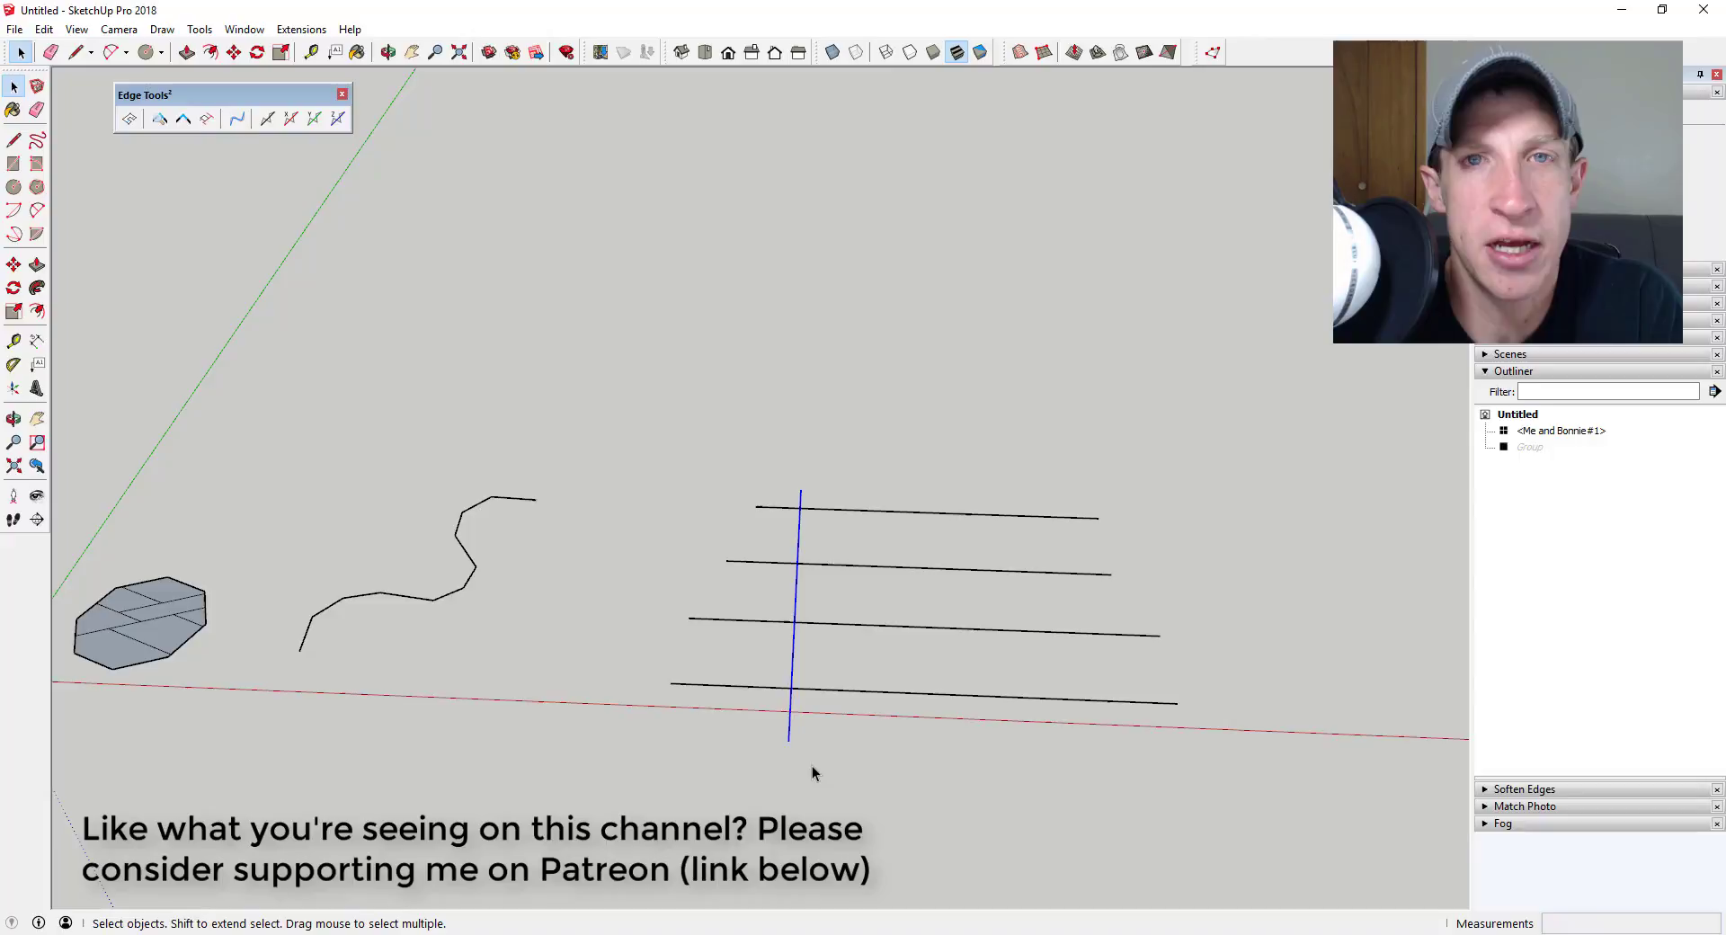
Step: Copy the crossing line a short distance along the parallel lines and array it into 5 copies
key(m)
key(ctrl)
click(792, 686)
click(816, 685)
text(*5)
key(Return)
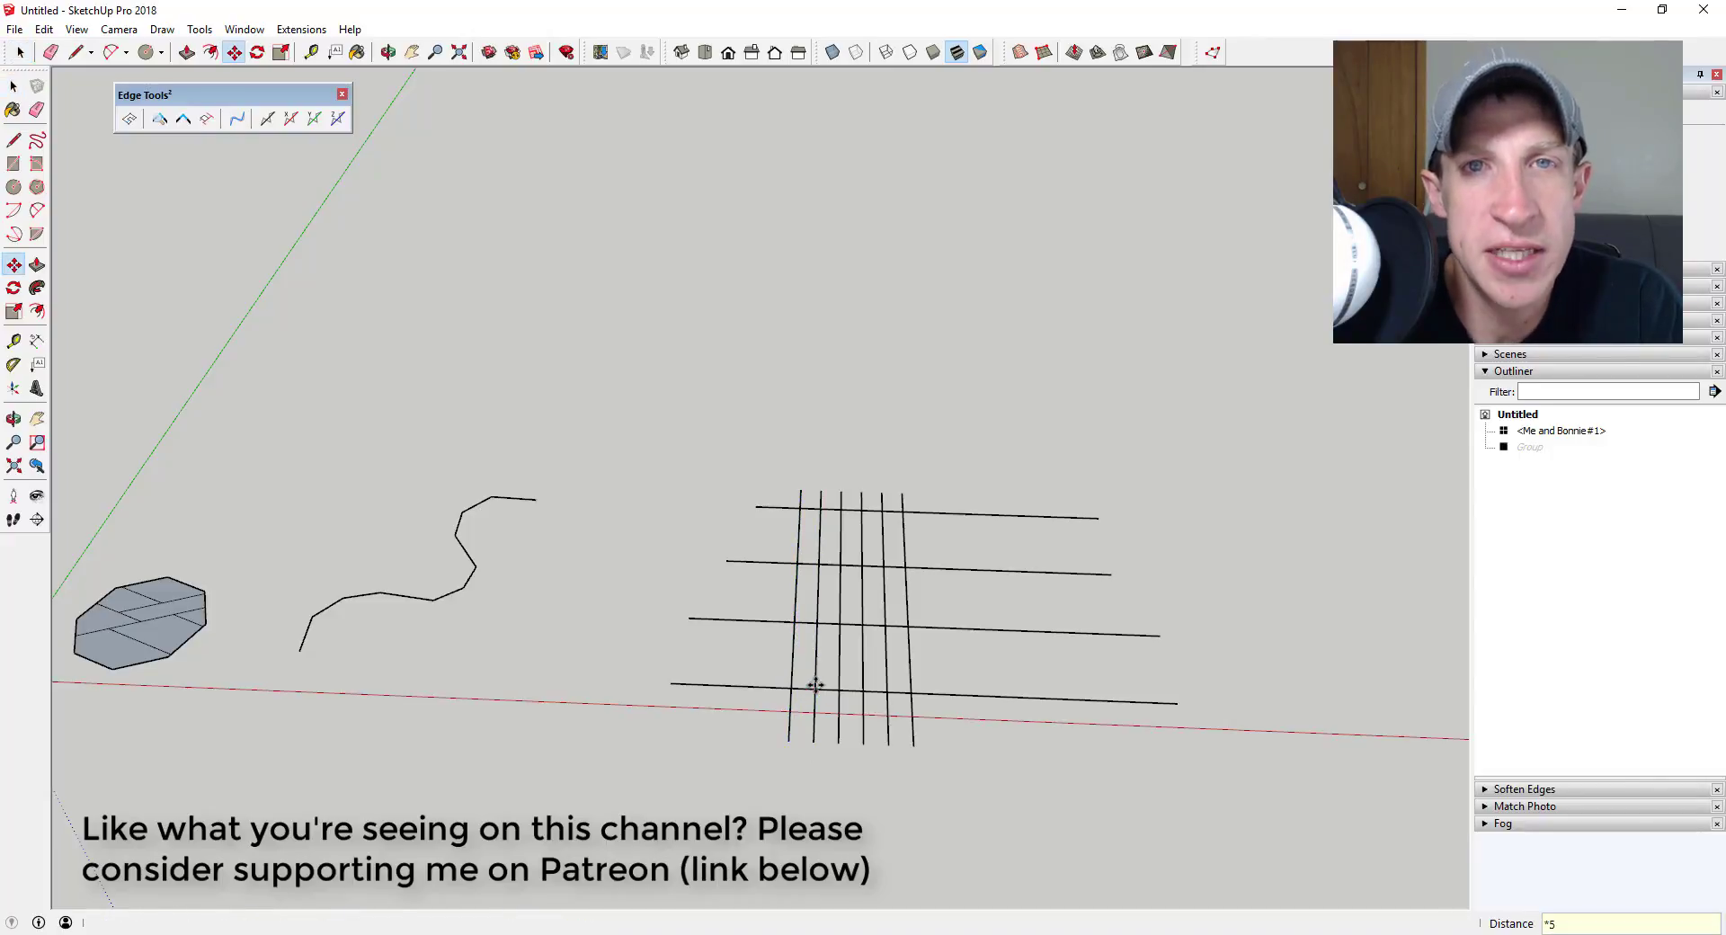
Step: Erase one short segment from each of the four parallel lines and remove all the crossing lines
key(e)
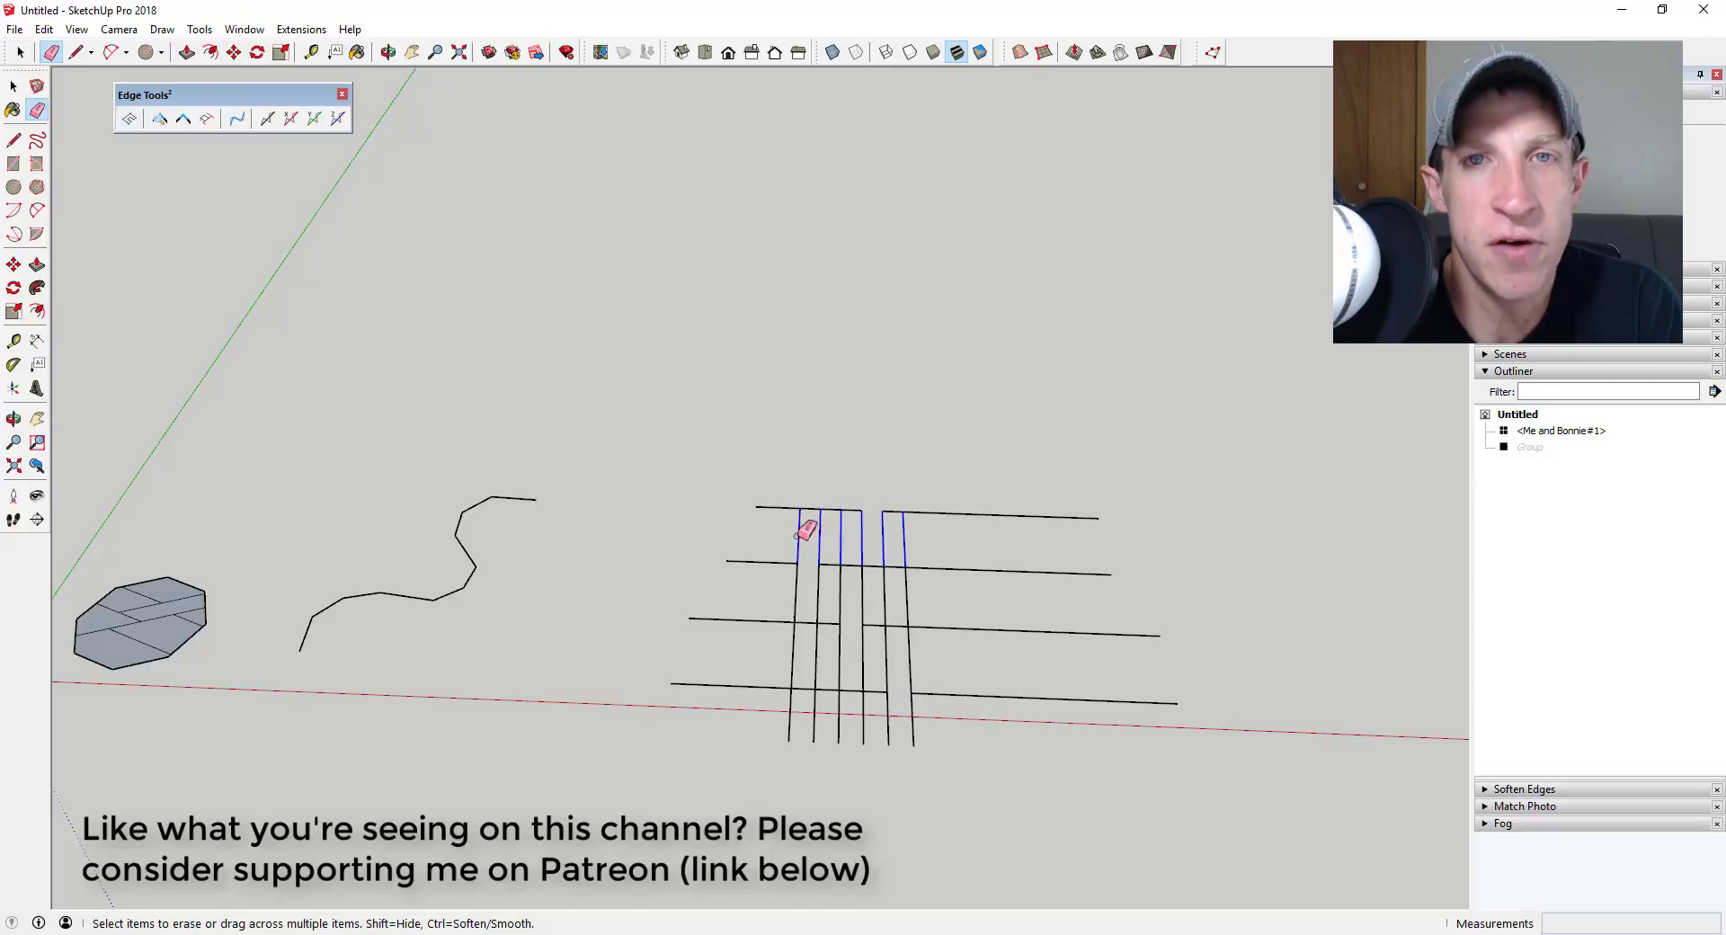
drag(771, 713, 764, 714)
middle_drag(764, 714, 784, 748)
click(860, 719)
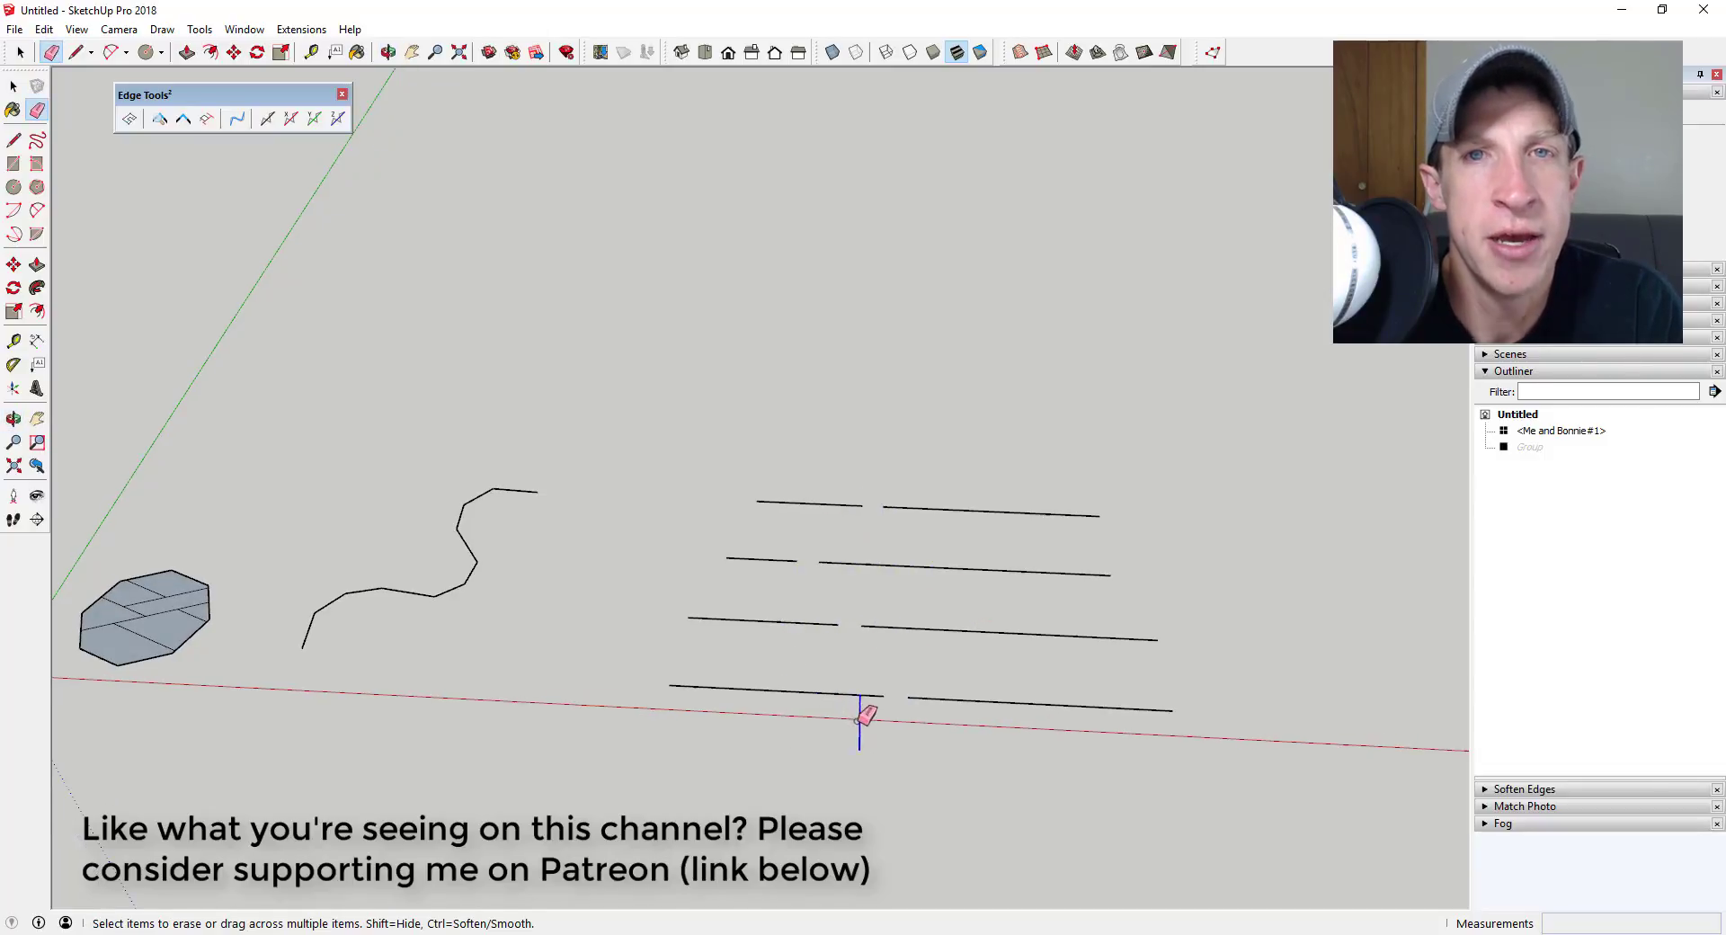
middle_drag(888, 658, 887, 779)
Step: Select the broken parallel lines and close all edge gaps with a tolerance of 2'
key(space)
drag(1095, 860, 661, 404)
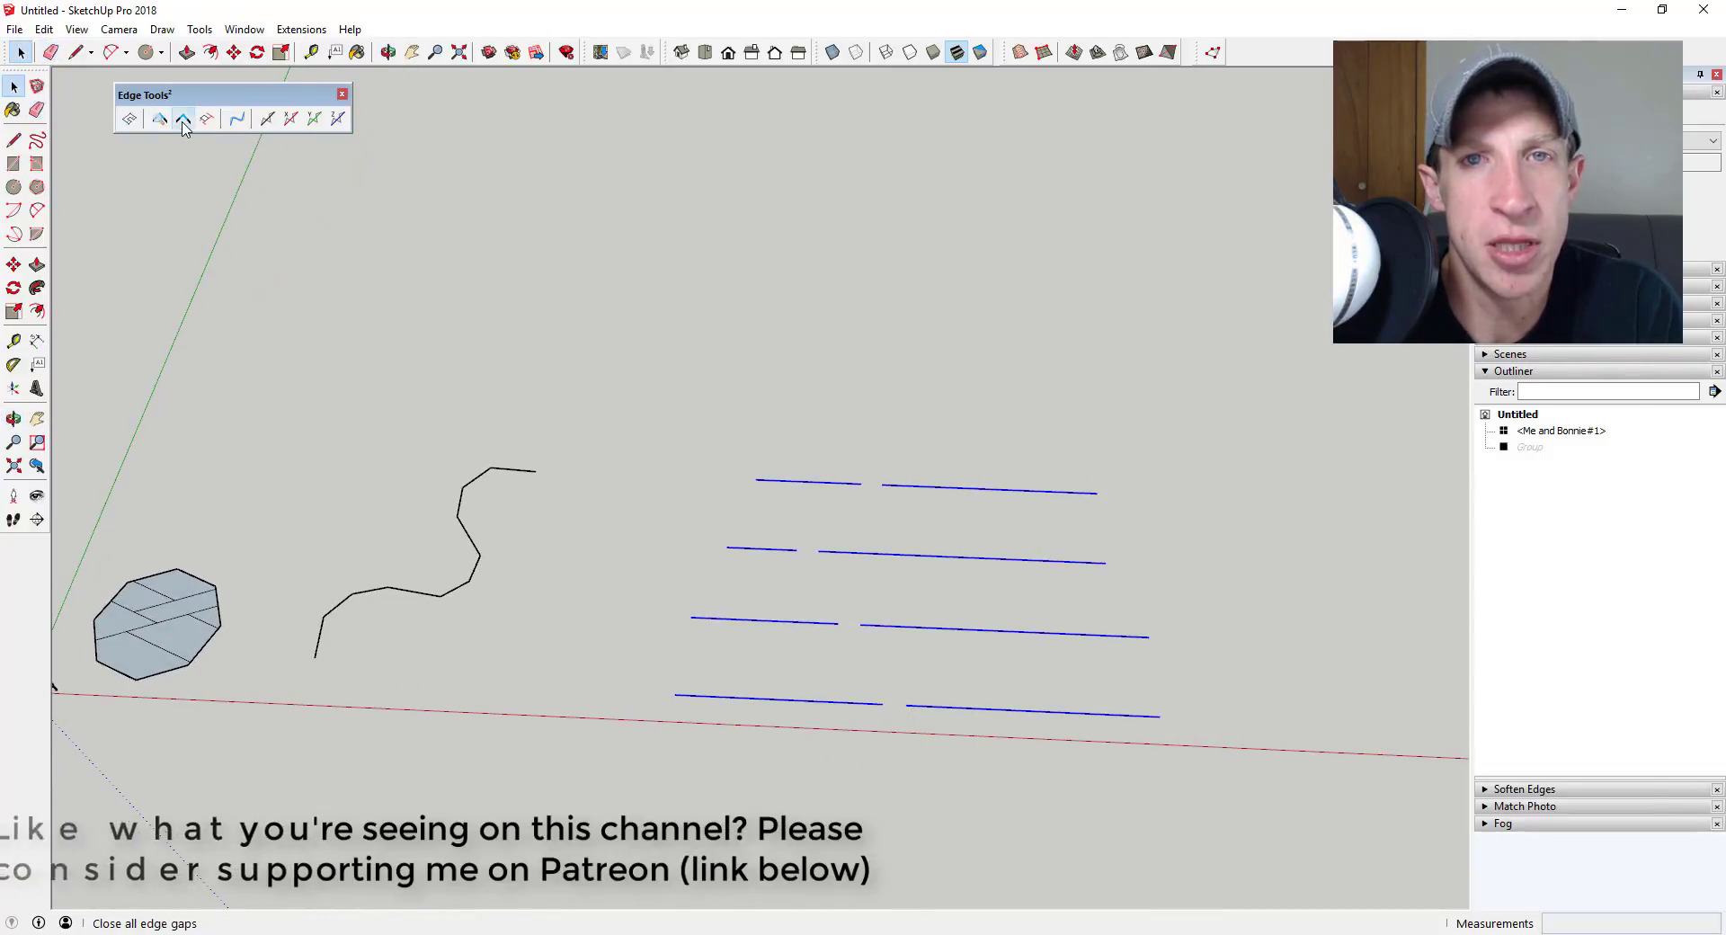
click(183, 117)
text(2')
click(799, 506)
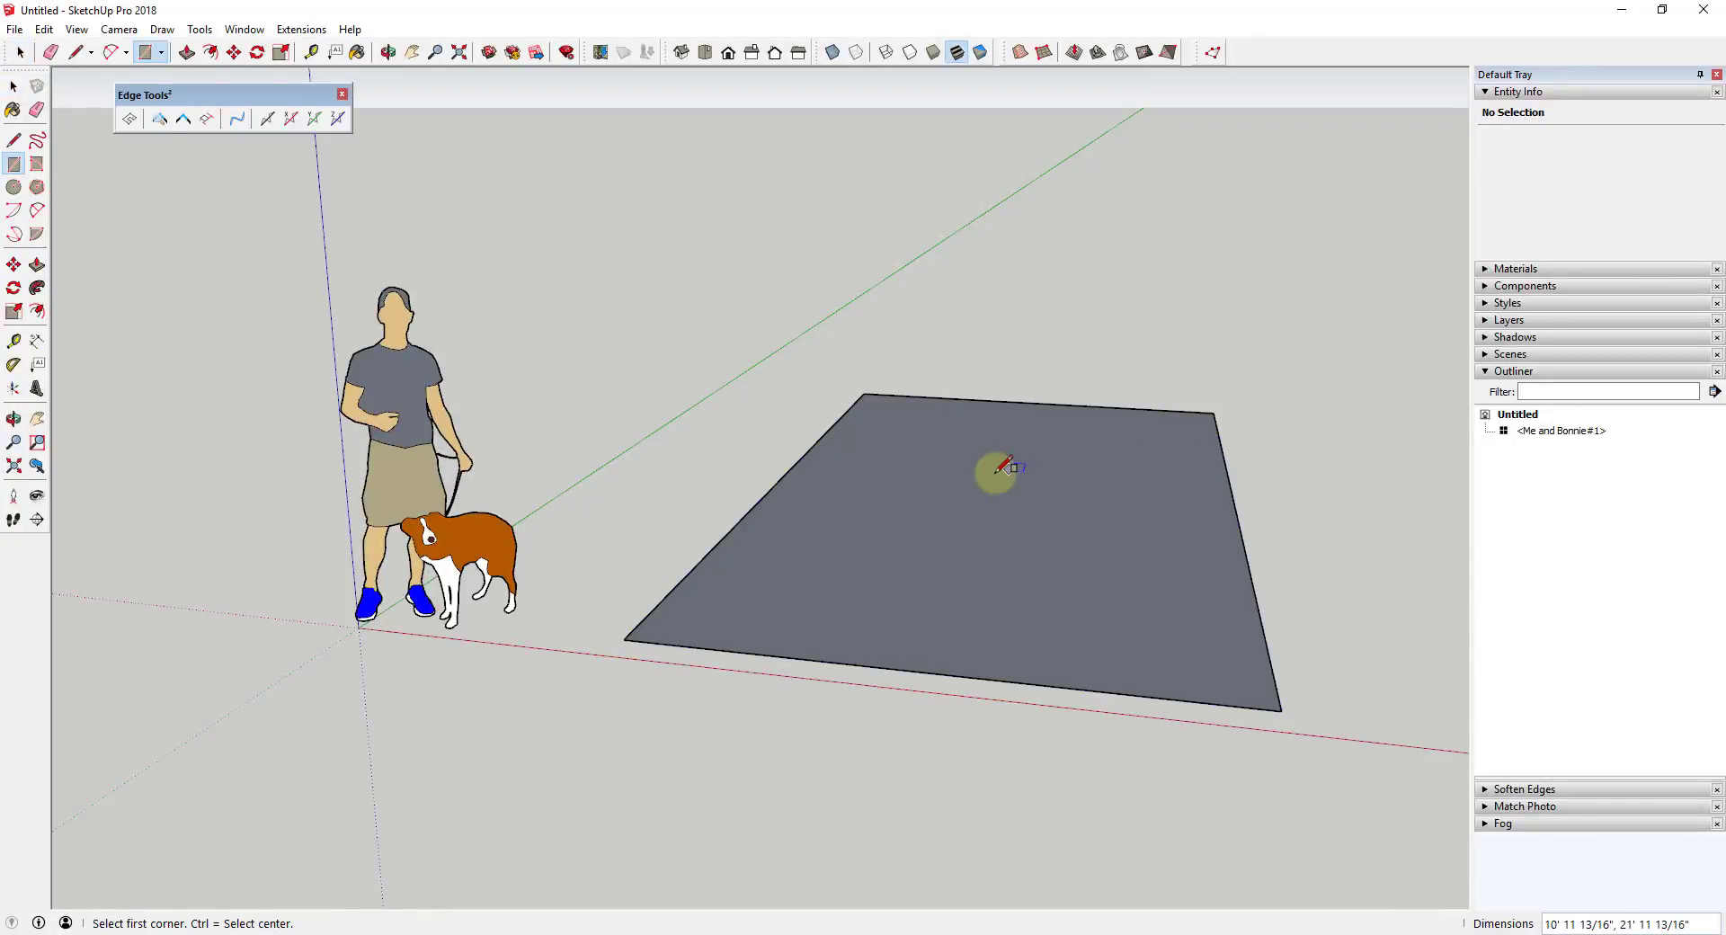
Step: Draw a smaller rectangle inside the large rectangular face and reverse both faces
click(910, 449)
click(1105, 589)
key(space)
drag(1234, 387, 1028, 521)
right_click(1016, 521)
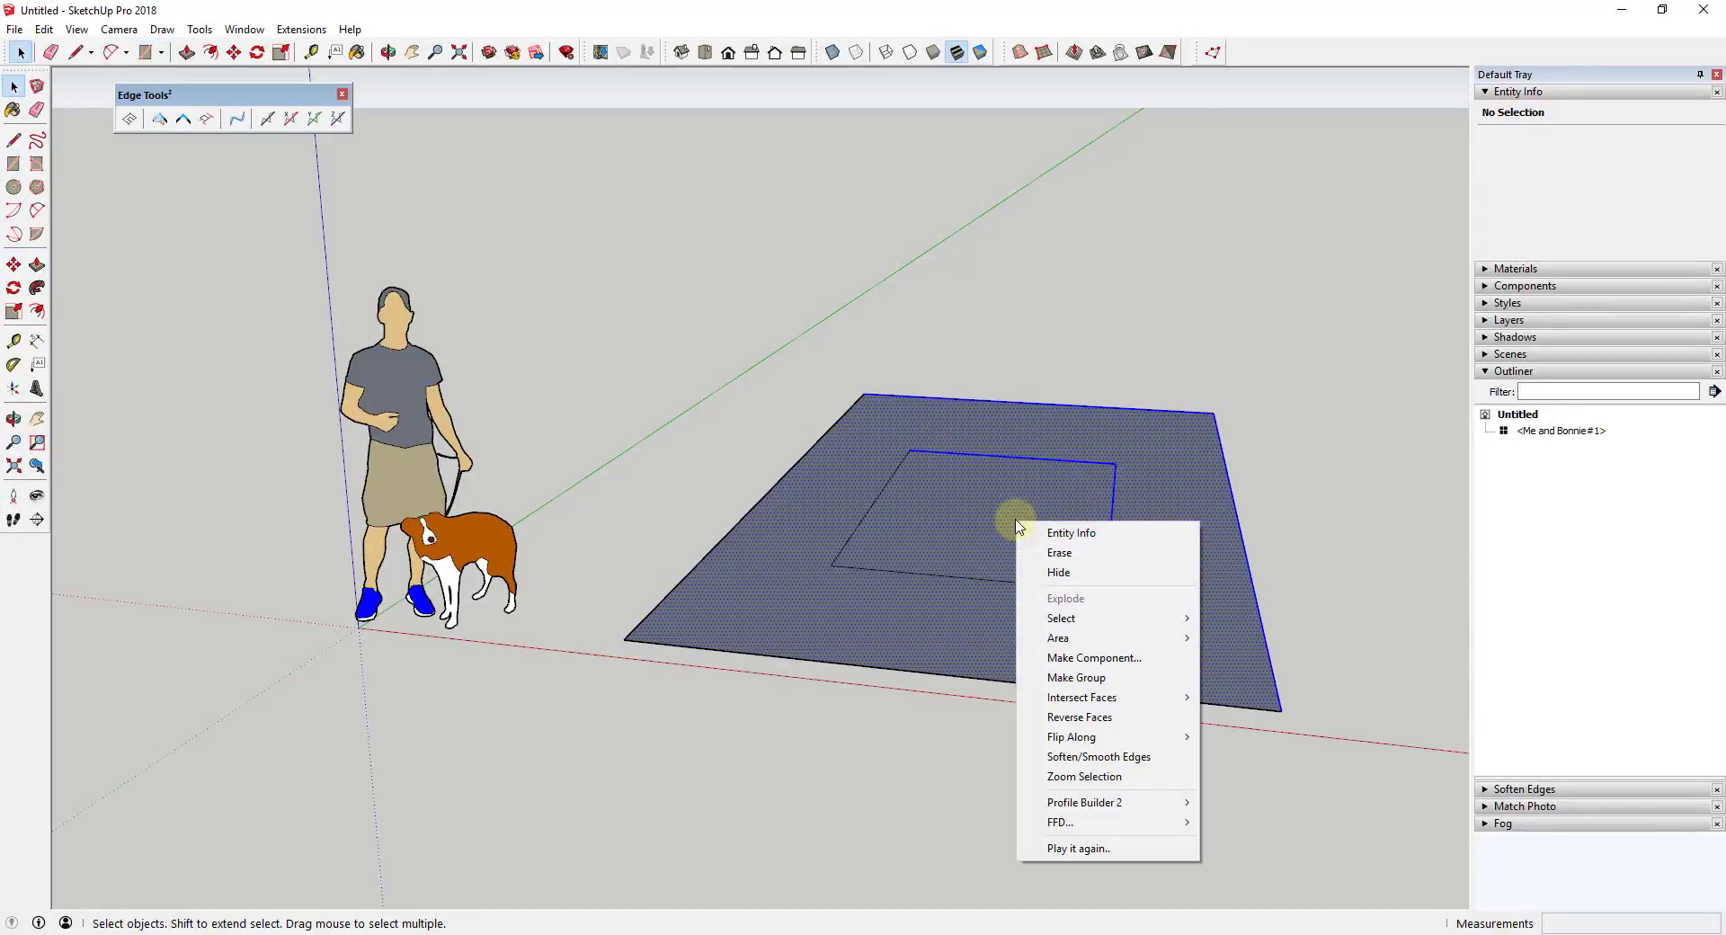
click(1077, 718)
Step: Draw a closed irregular polygon with the Line tool beside the rectangle, adding an edge across its pointed corner
shift+middle_drag(1254, 582, 723, 613)
click(723, 613)
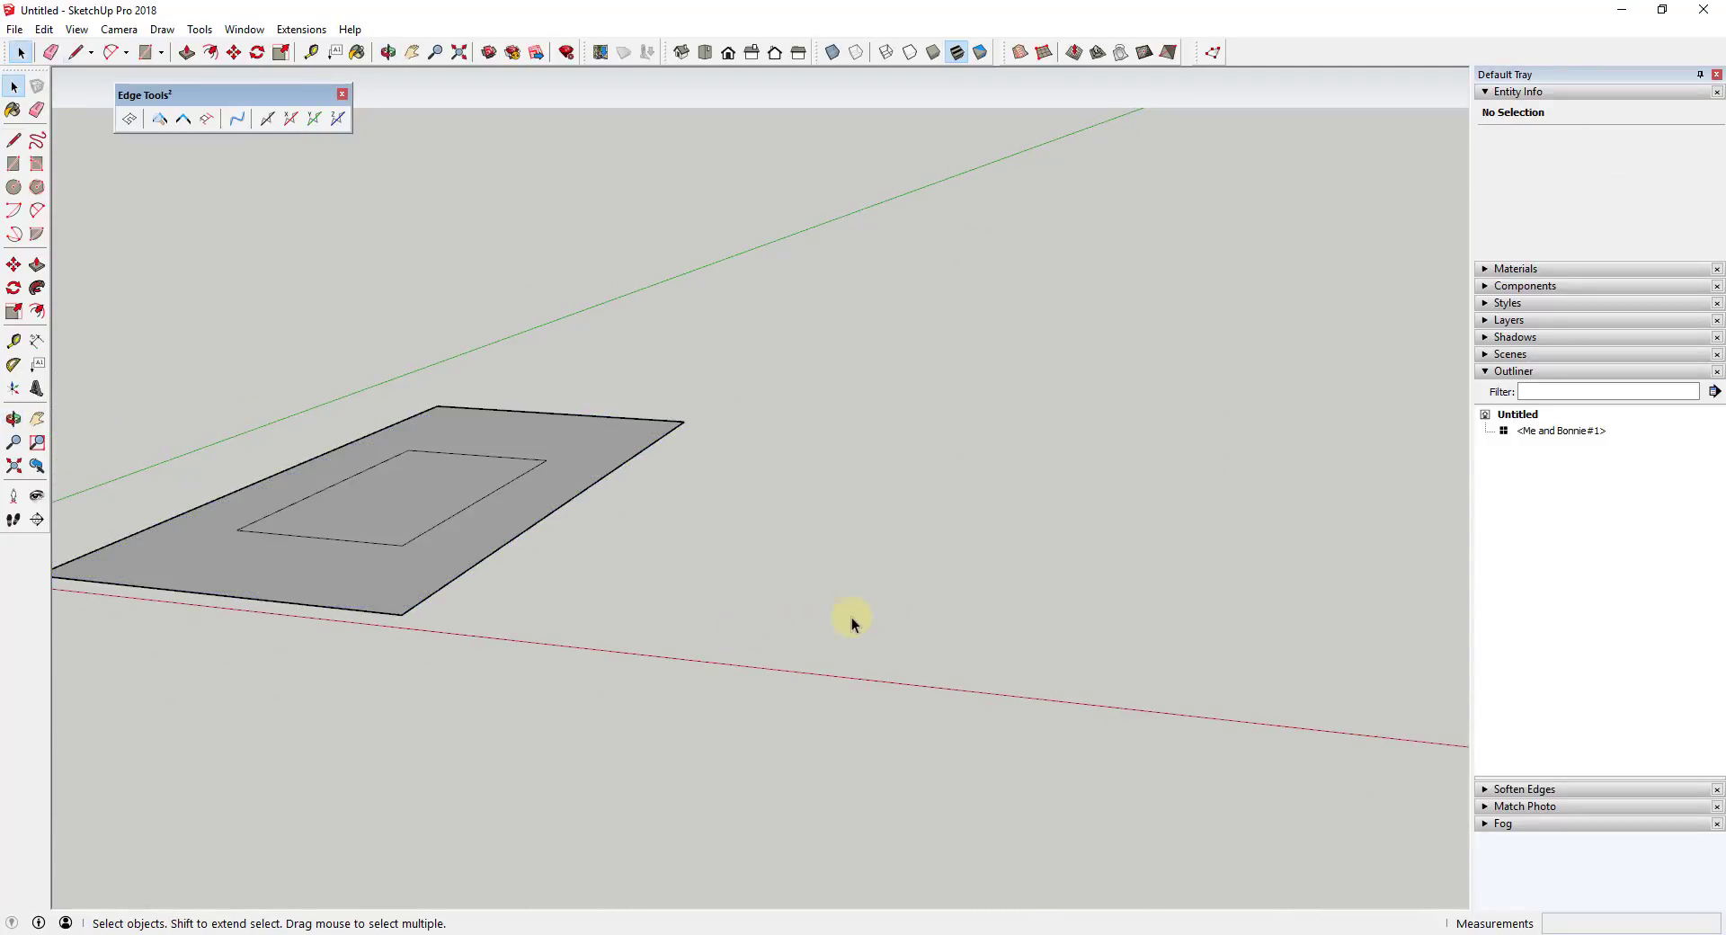
key(l)
click(765, 613)
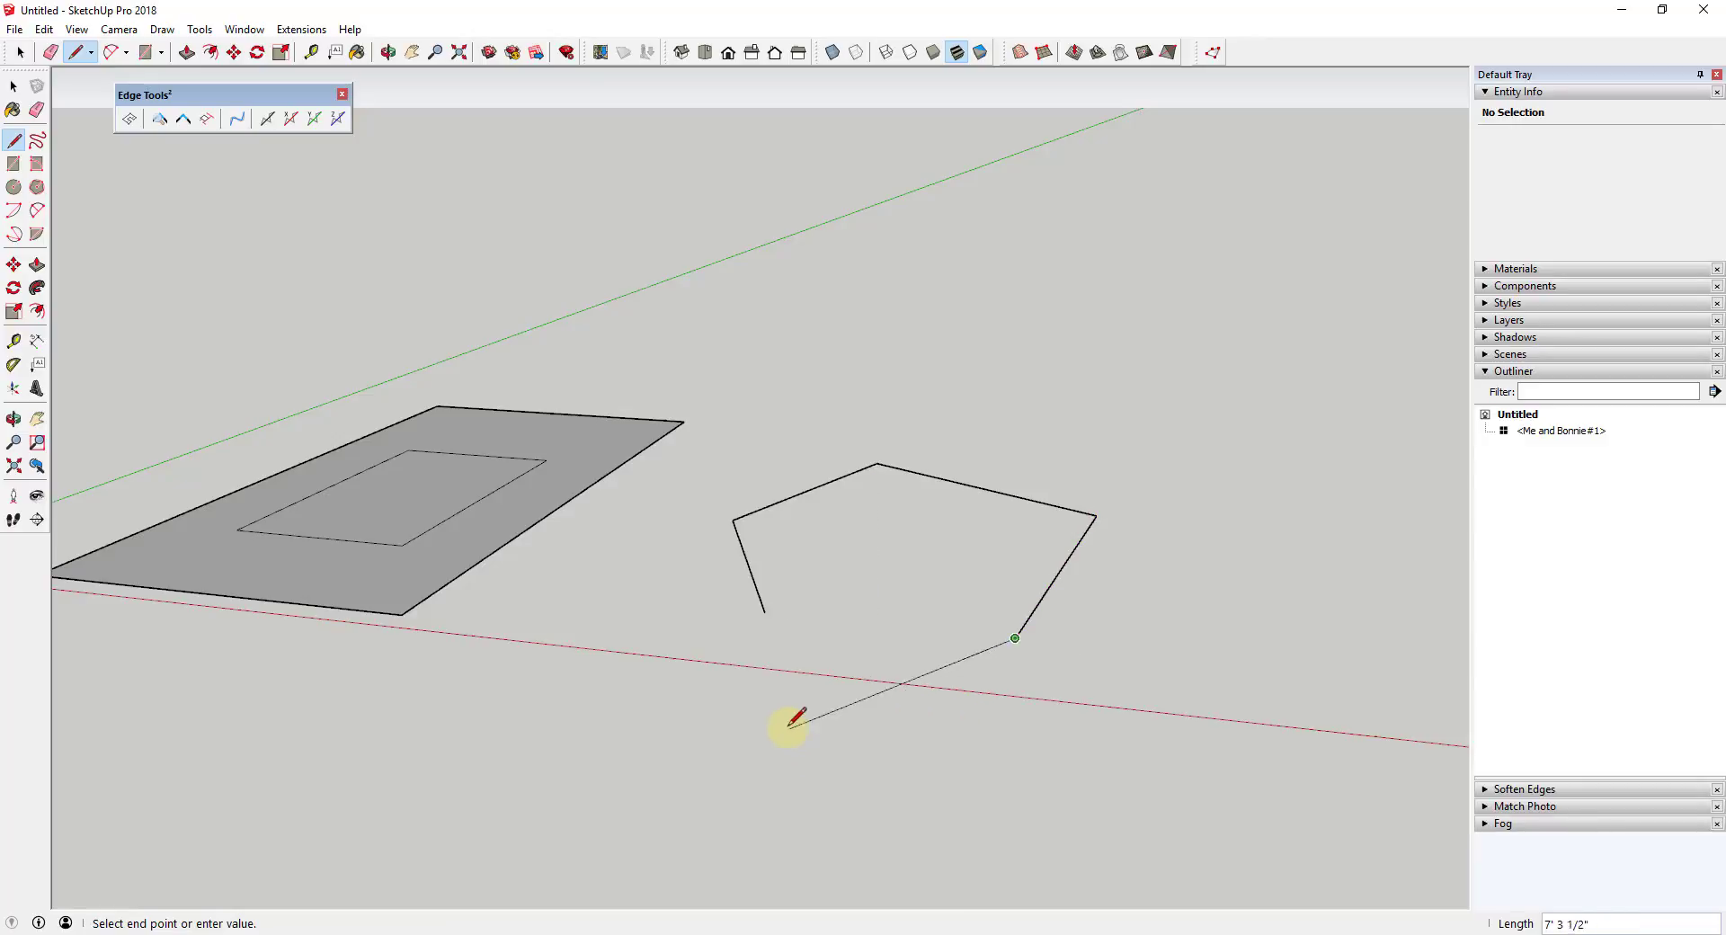
click(770, 610)
middle_drag(771, 611, 774, 663)
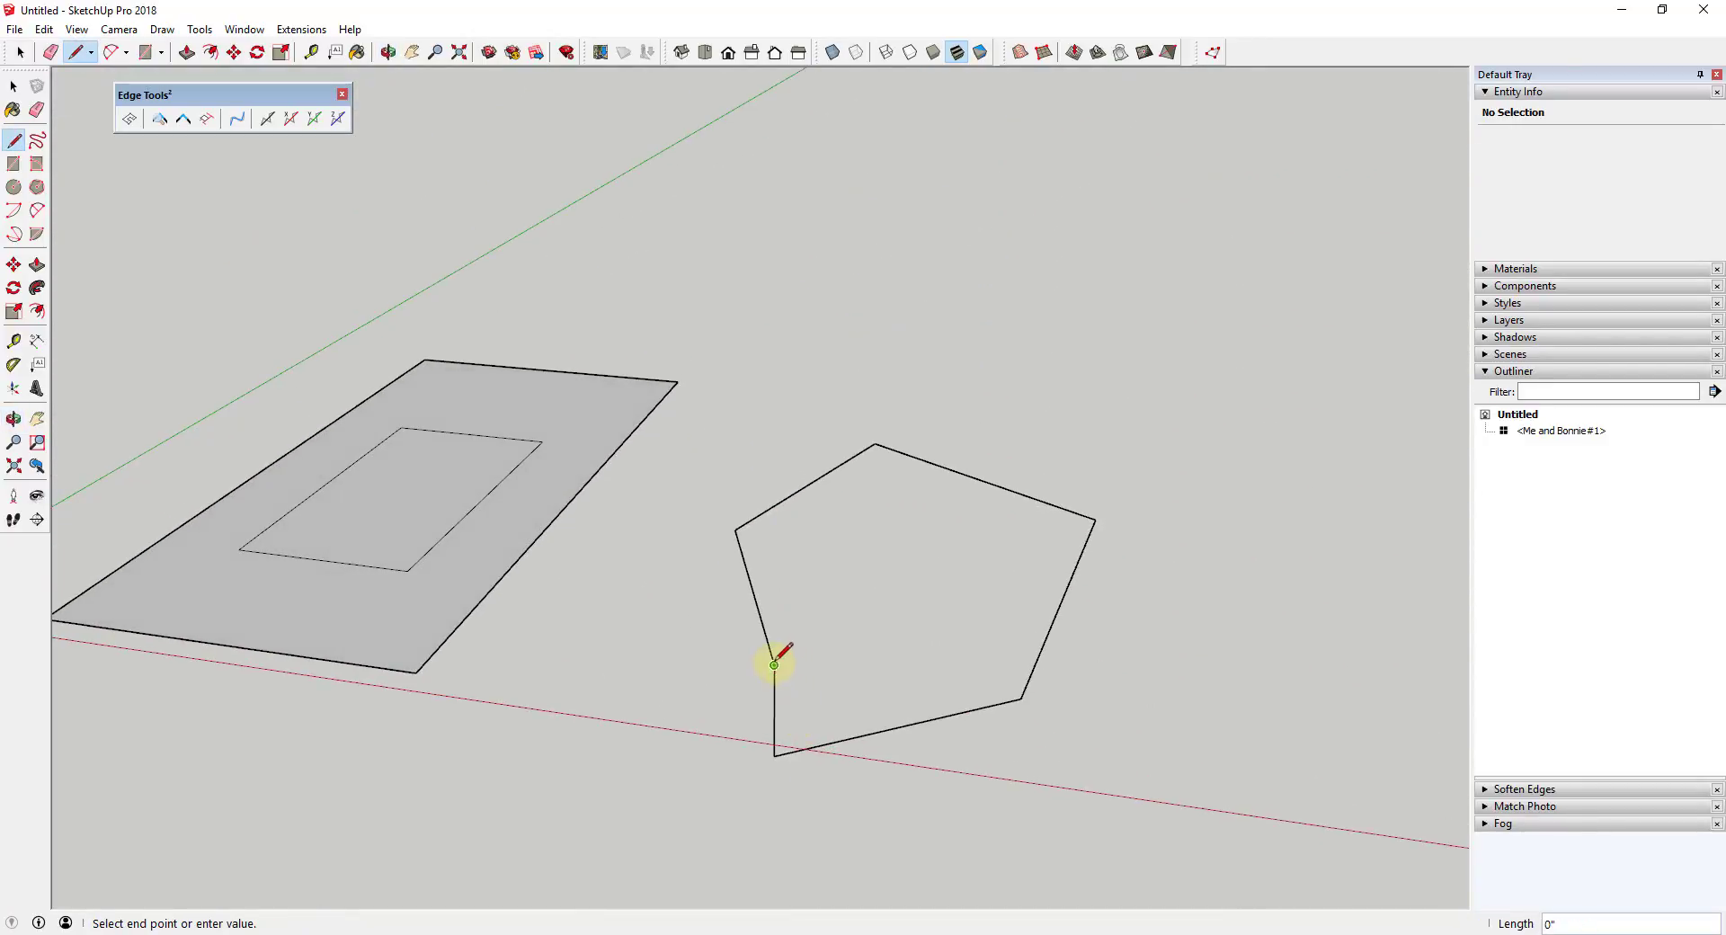
click(1021, 699)
Step: Erase the polygon's extra corner edges to leave a five-sided shape and reverse its face
key(e)
drag(852, 737, 743, 690)
key(space)
right_click(961, 598)
click(1029, 775)
Step: Split the pentagon's face into several pieces with Split Face lines parallel to its edges
scroll(1201, 634, down, 3)
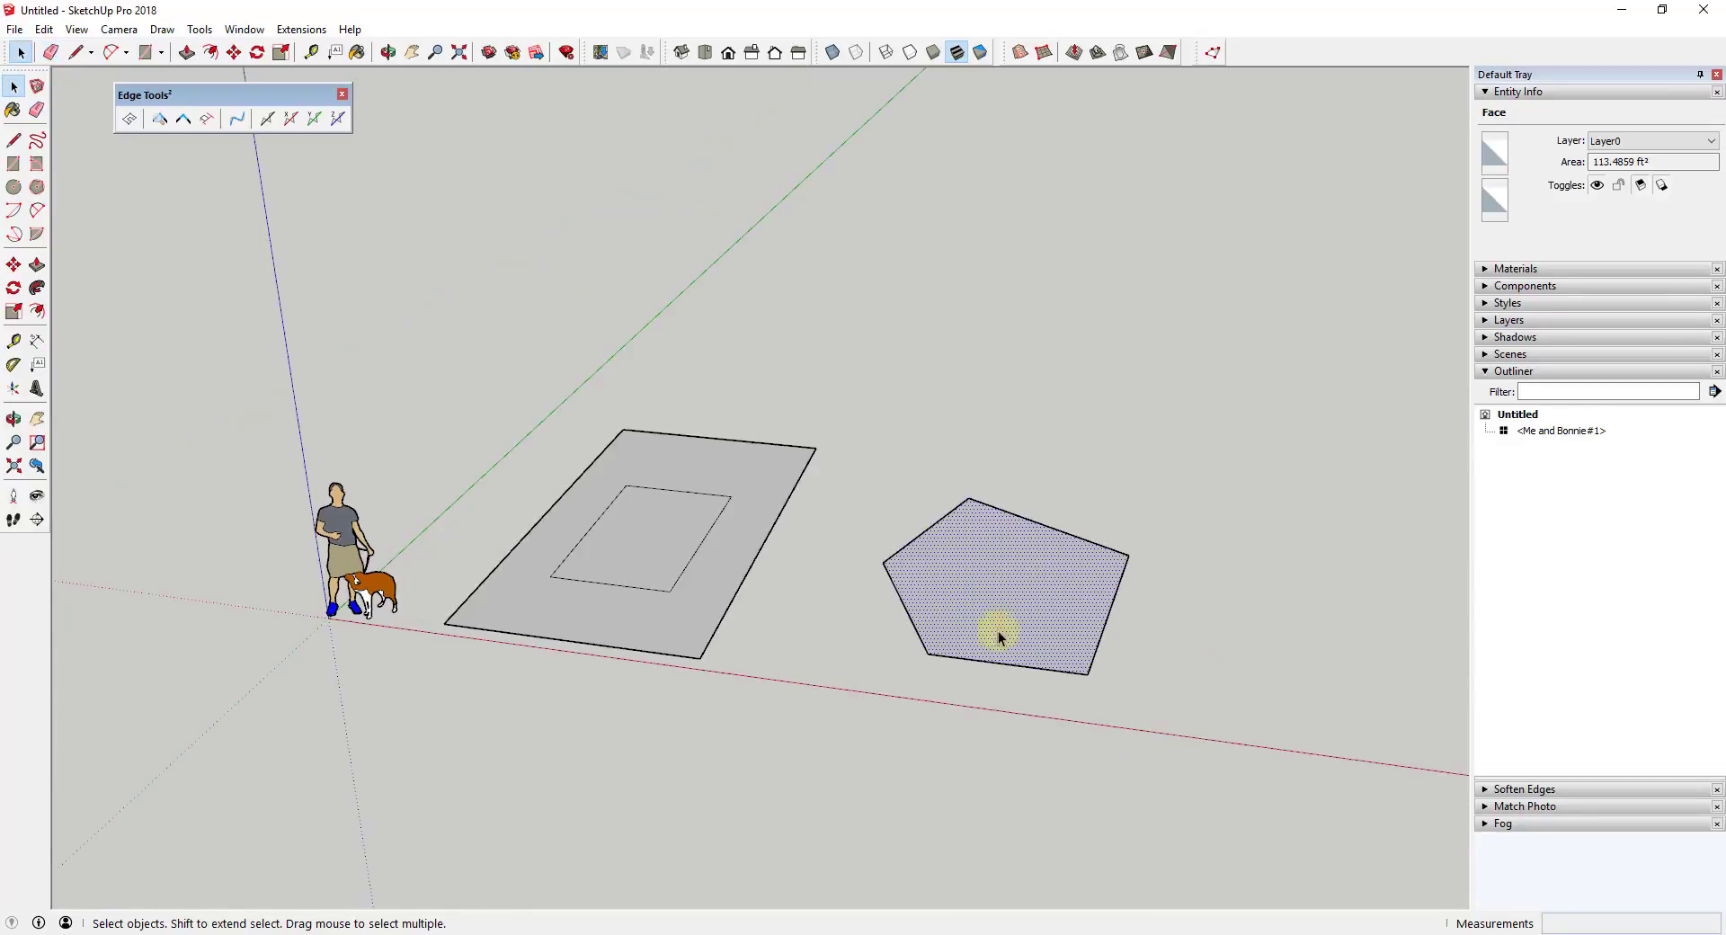
middle_drag(998, 631, 774, 651)
scroll(813, 503, up, 4)
scroll(732, 509, down, 4)
scroll(1123, 536, up, 2)
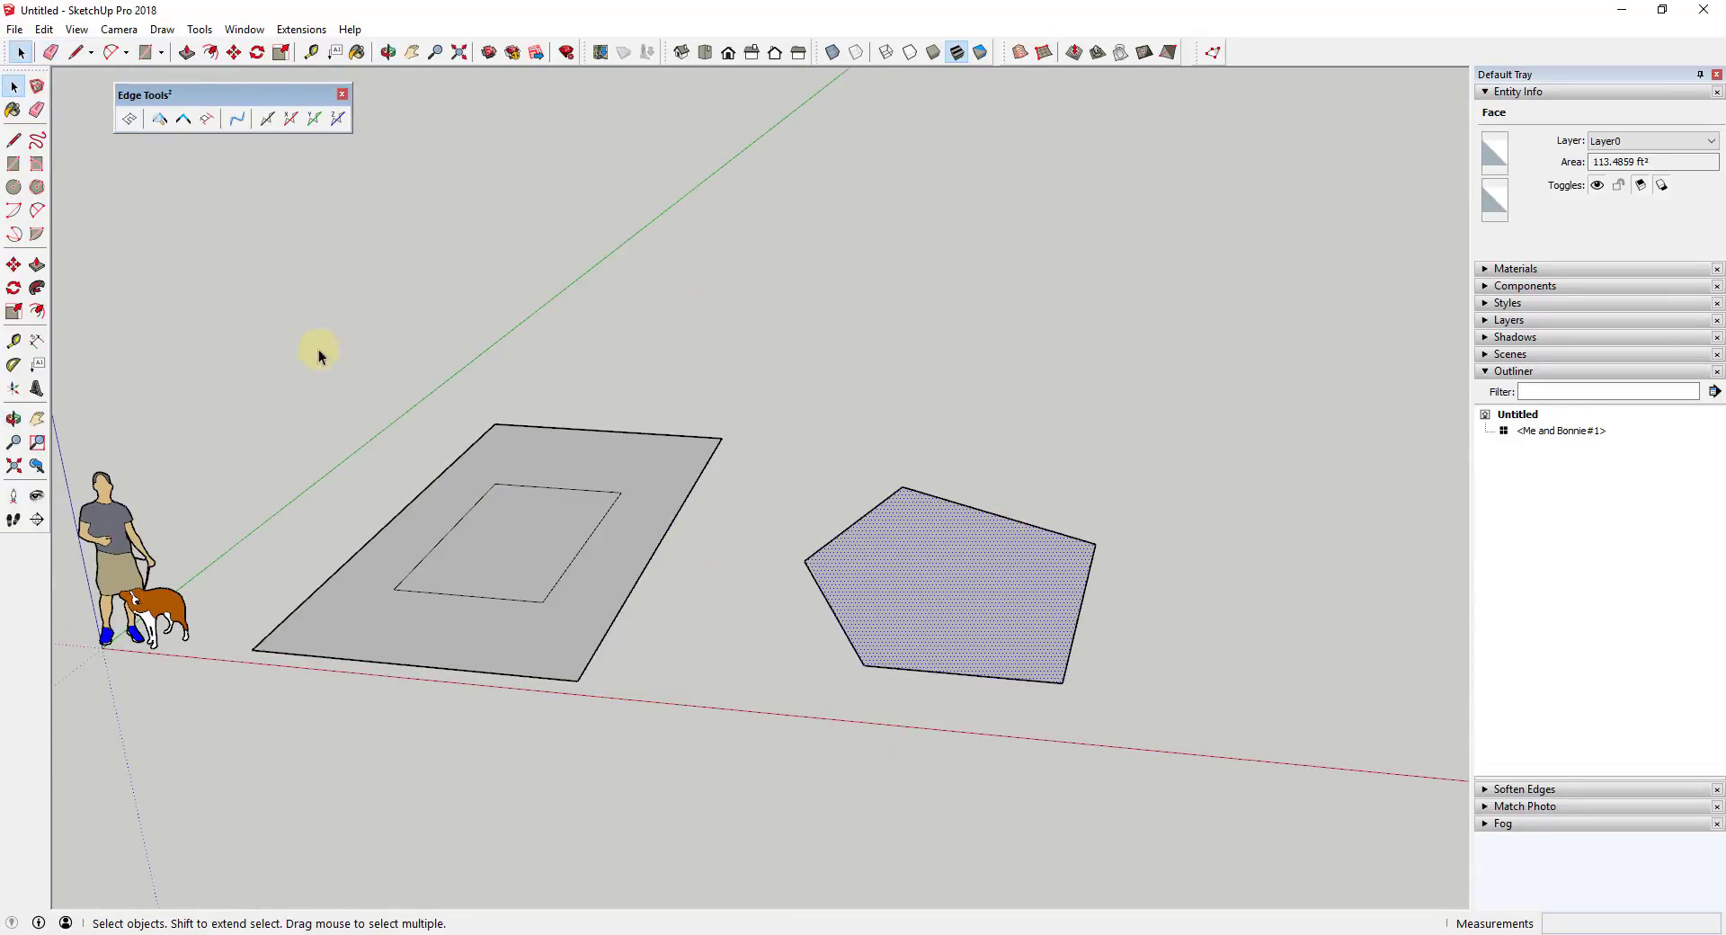
key(r)
key(space)
click(127, 119)
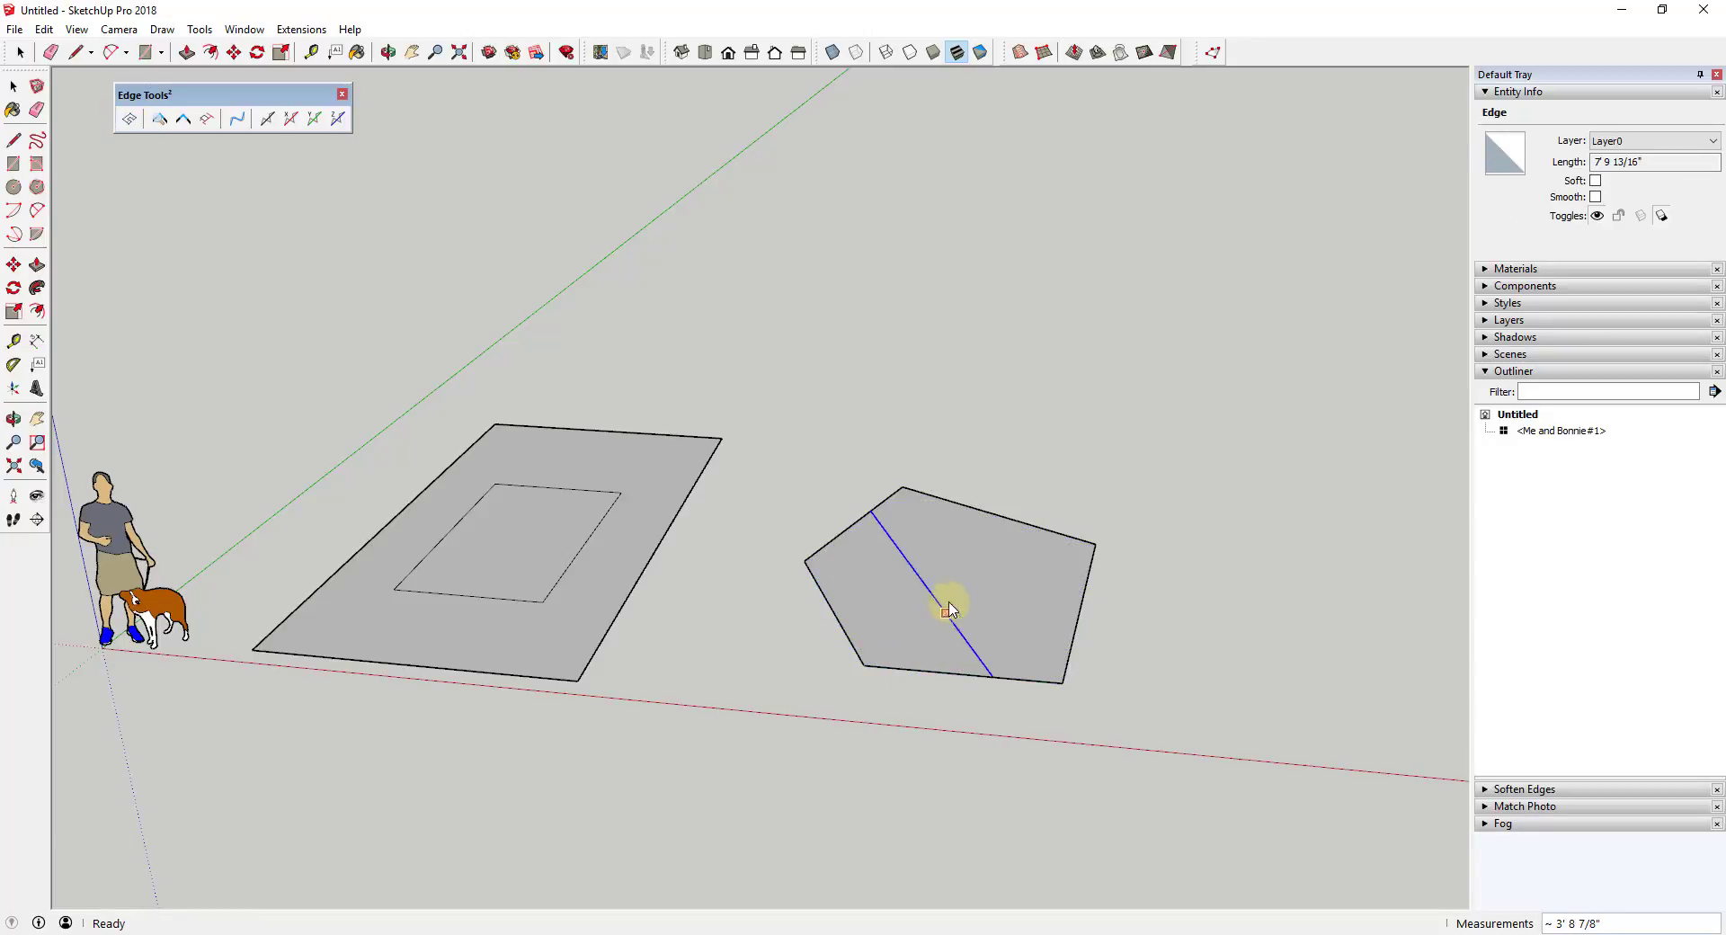
click(1014, 521)
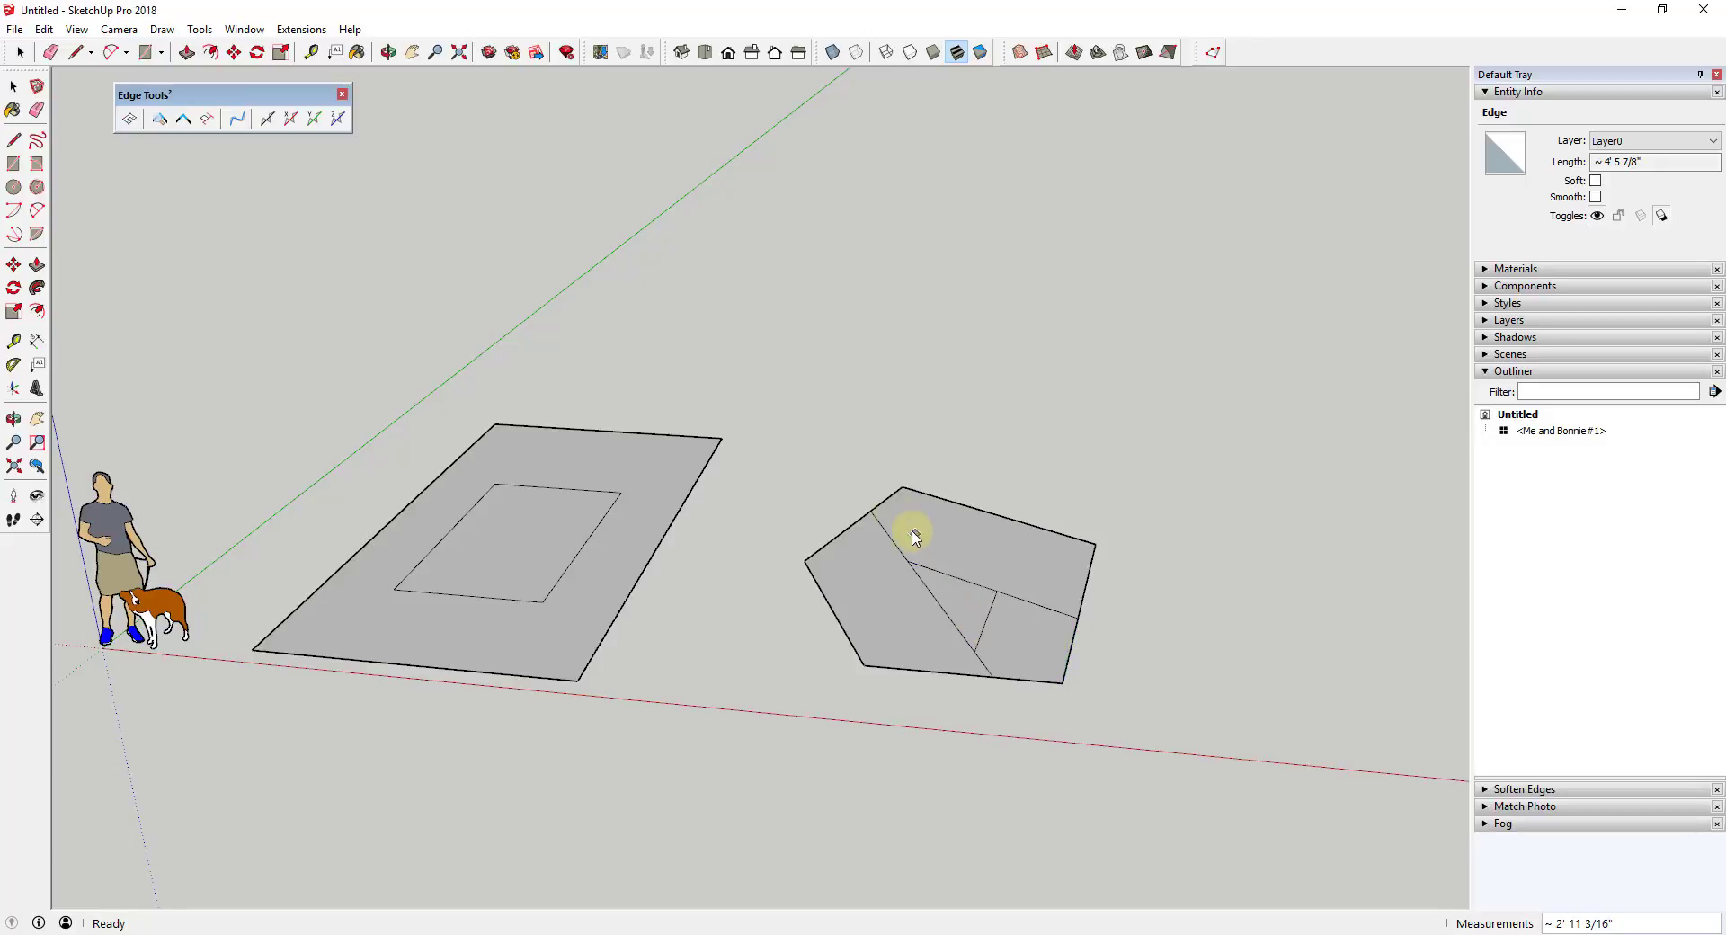
mouse_move(1045, 664)
middle_down()
mouse_move(1044, 782)
mouse_move(1041, 647)
middle_up()
key(space)
Step: Delete the inner rectangle's face and split the surrounding face with lines parallel to its outer edges
click(513, 543)
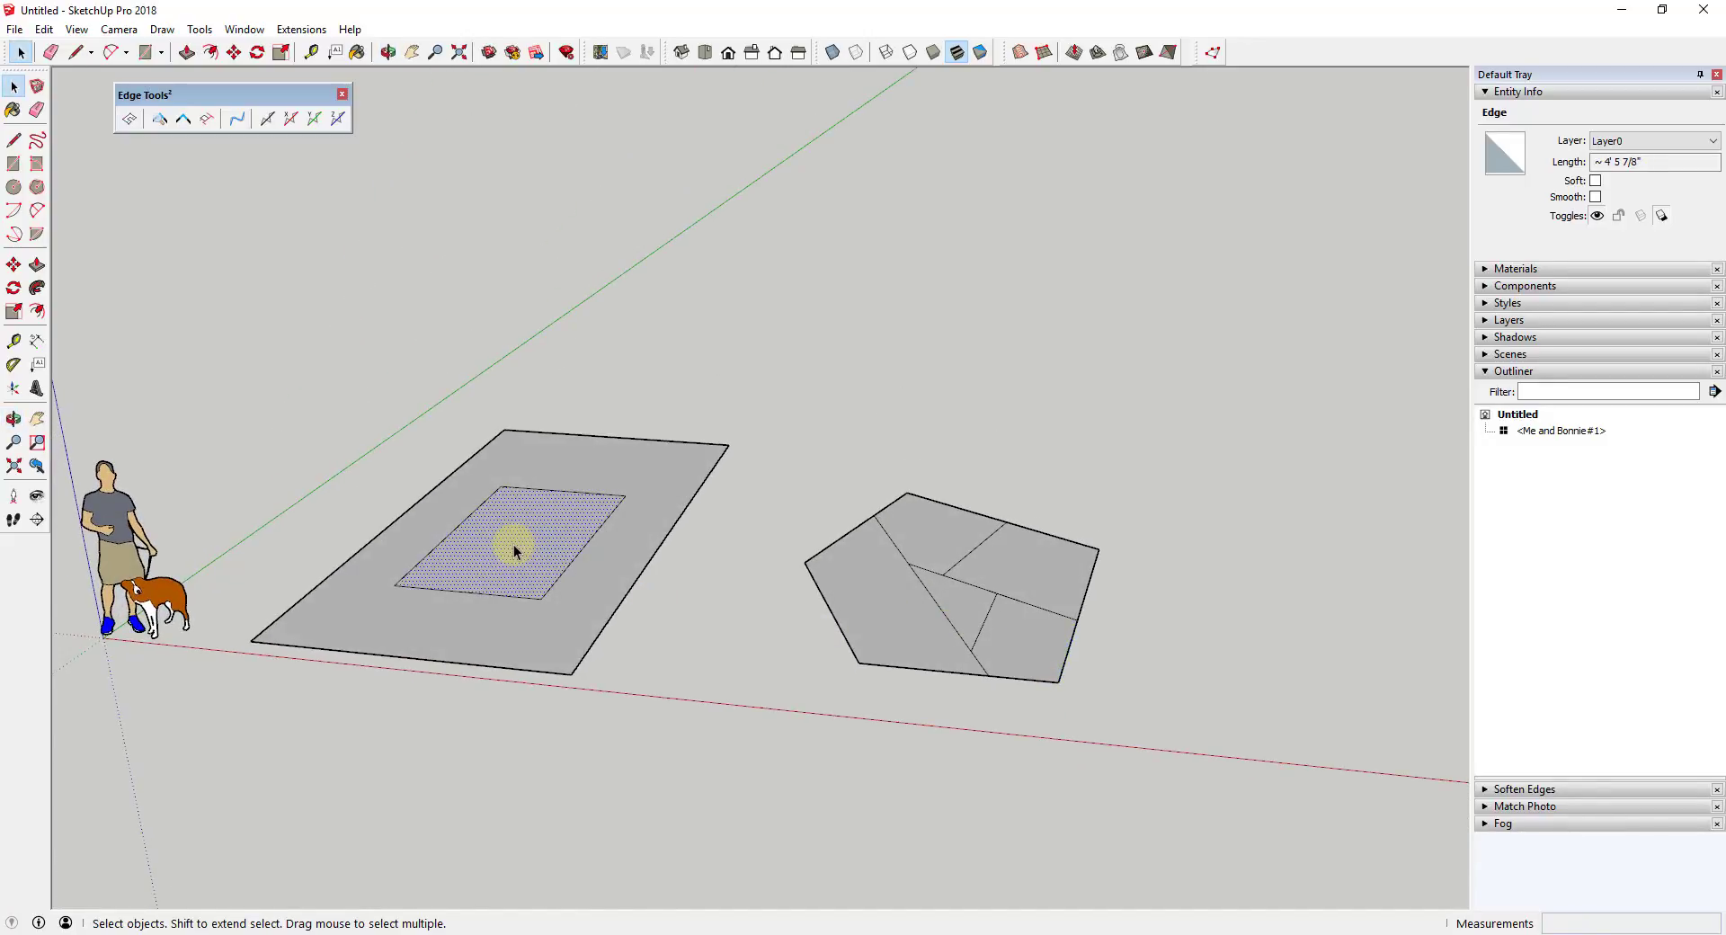
key(Delete)
middle_drag(515, 545, 529, 502)
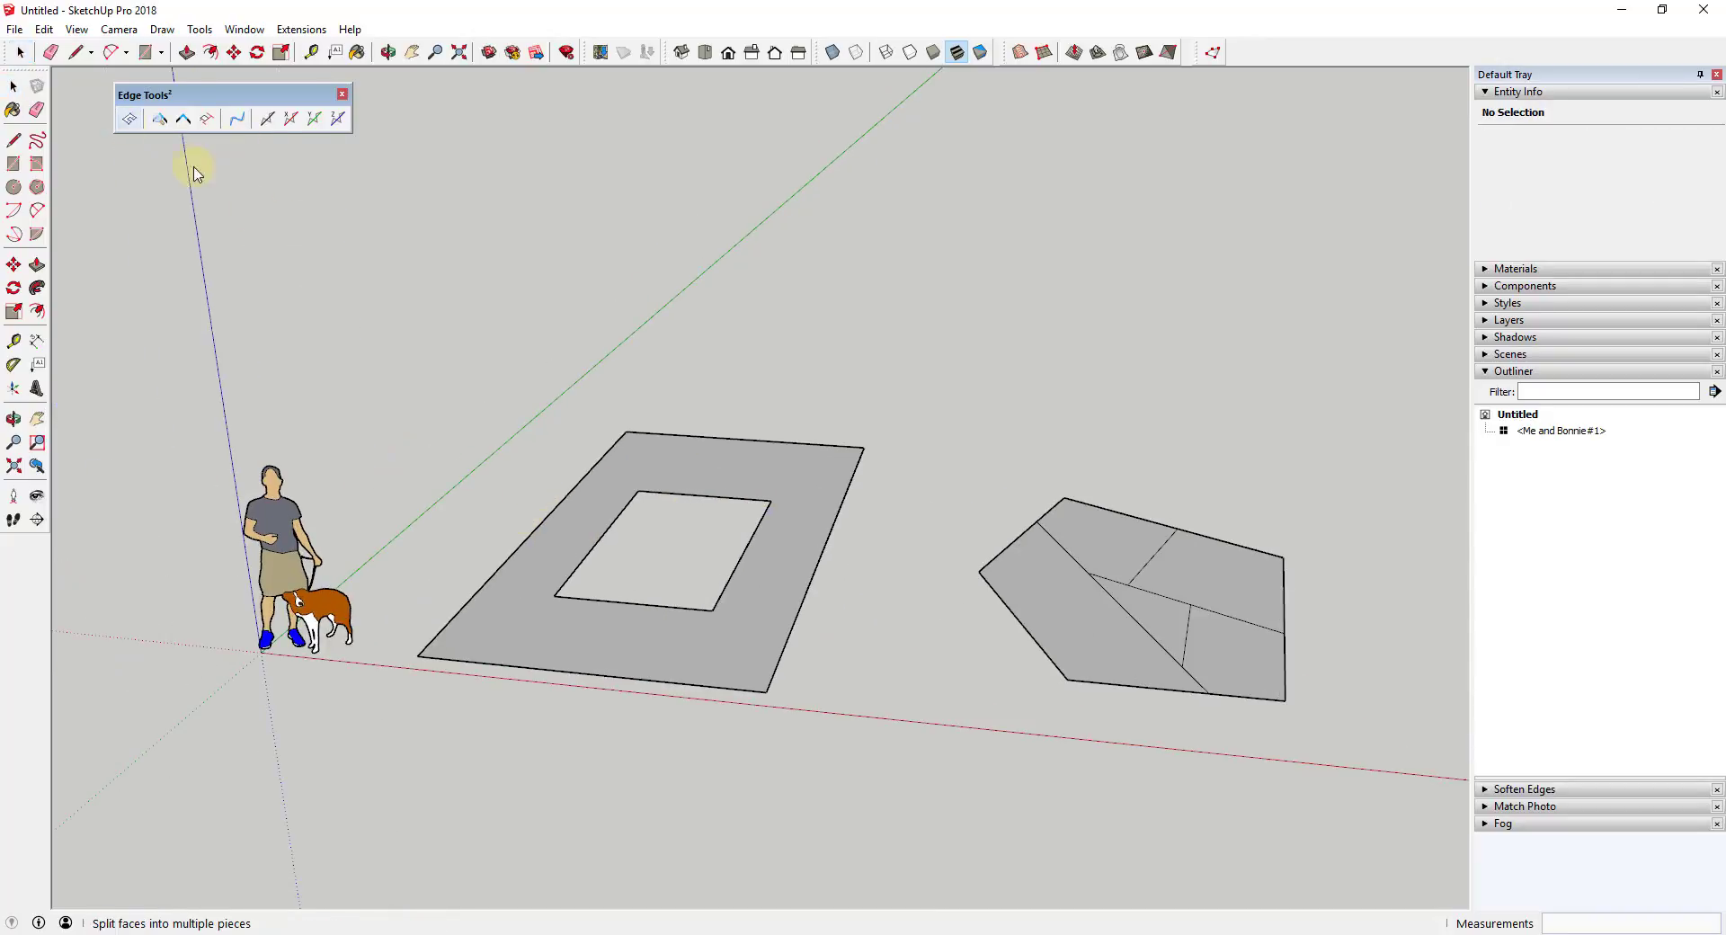
click(562, 501)
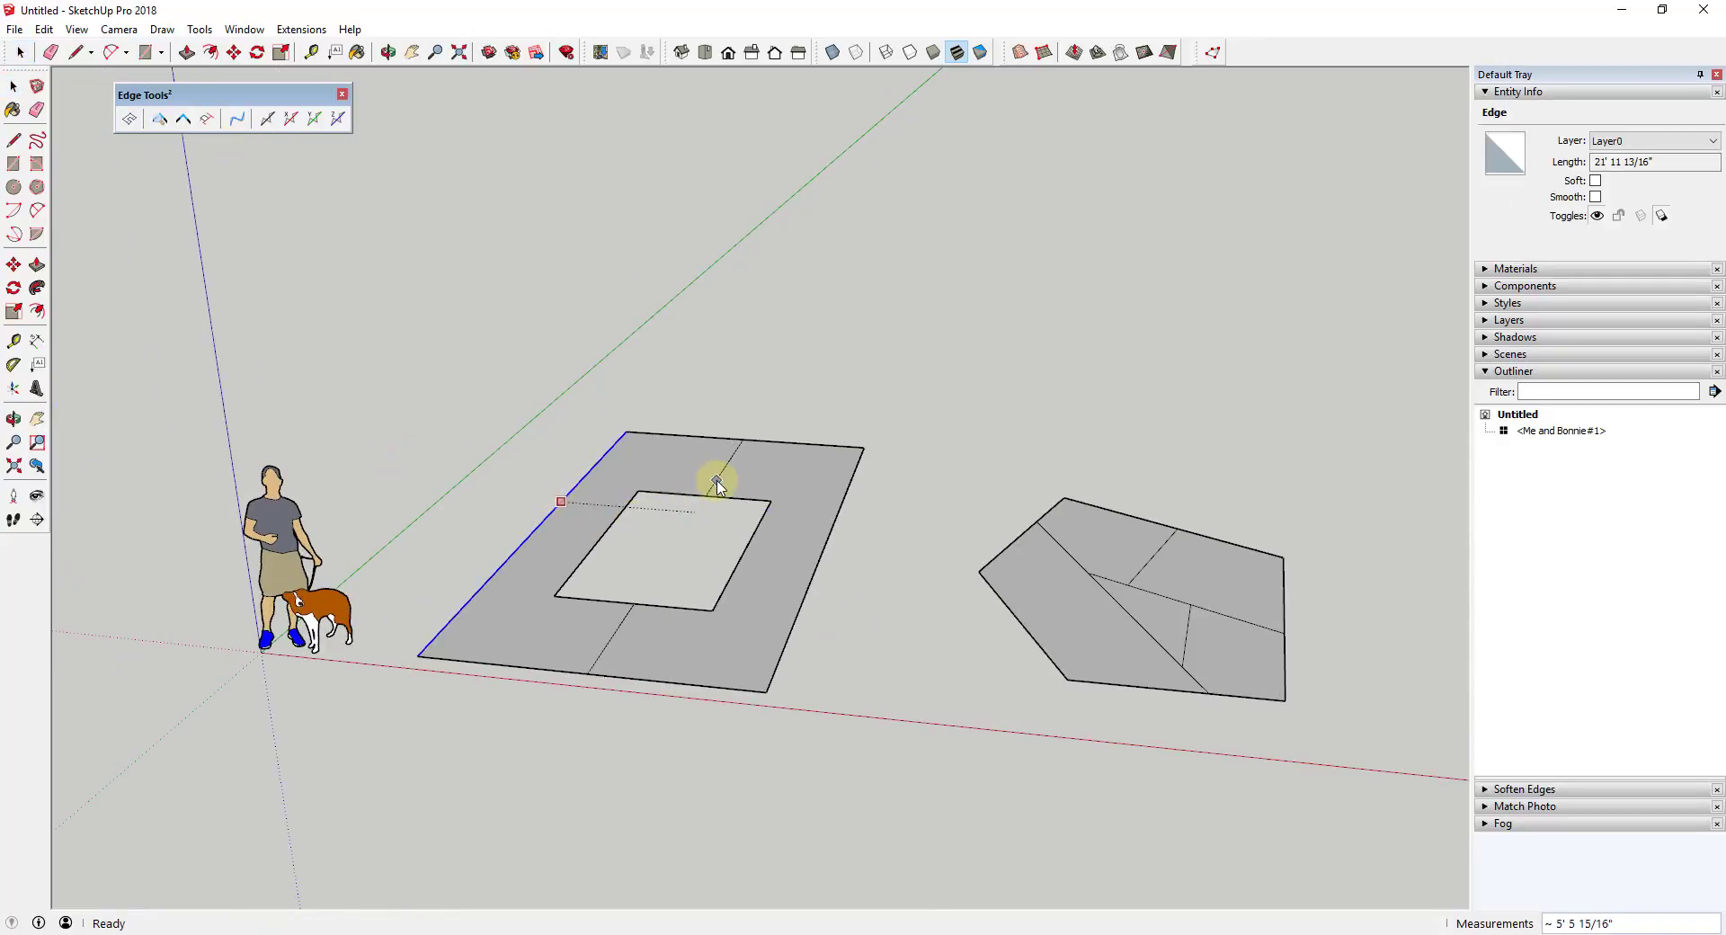
click(814, 444)
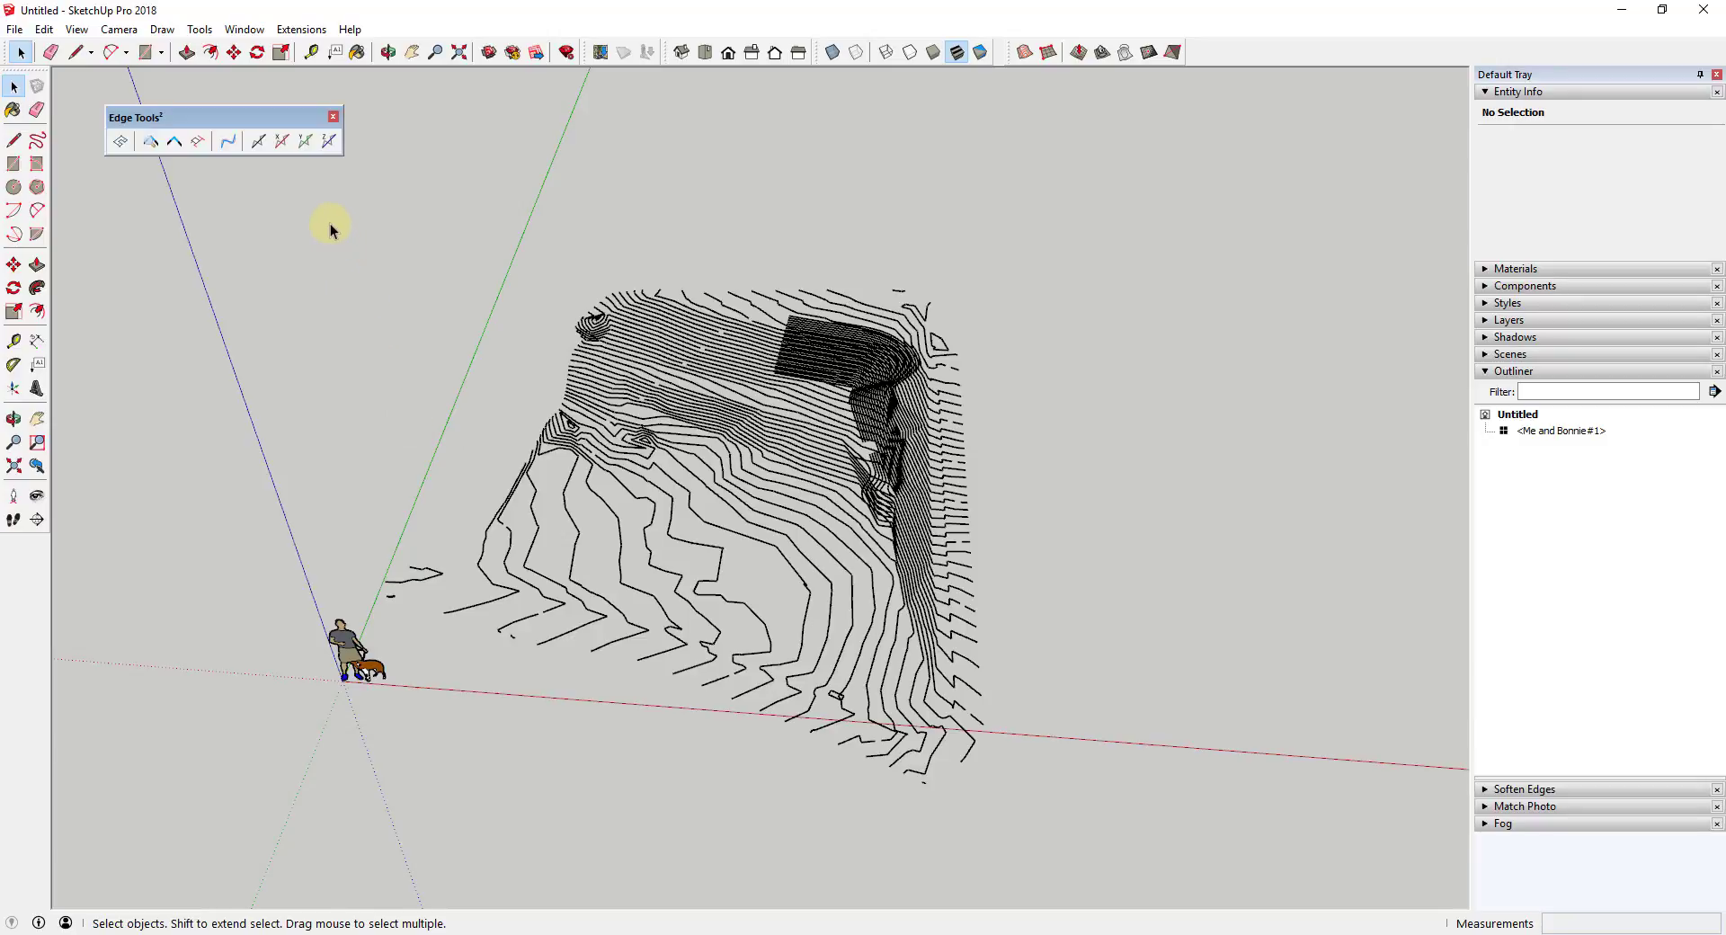
Step: Select all the contour lines and highlight their open ends with the Edge Tools gap finder
drag(330, 223, 1098, 825)
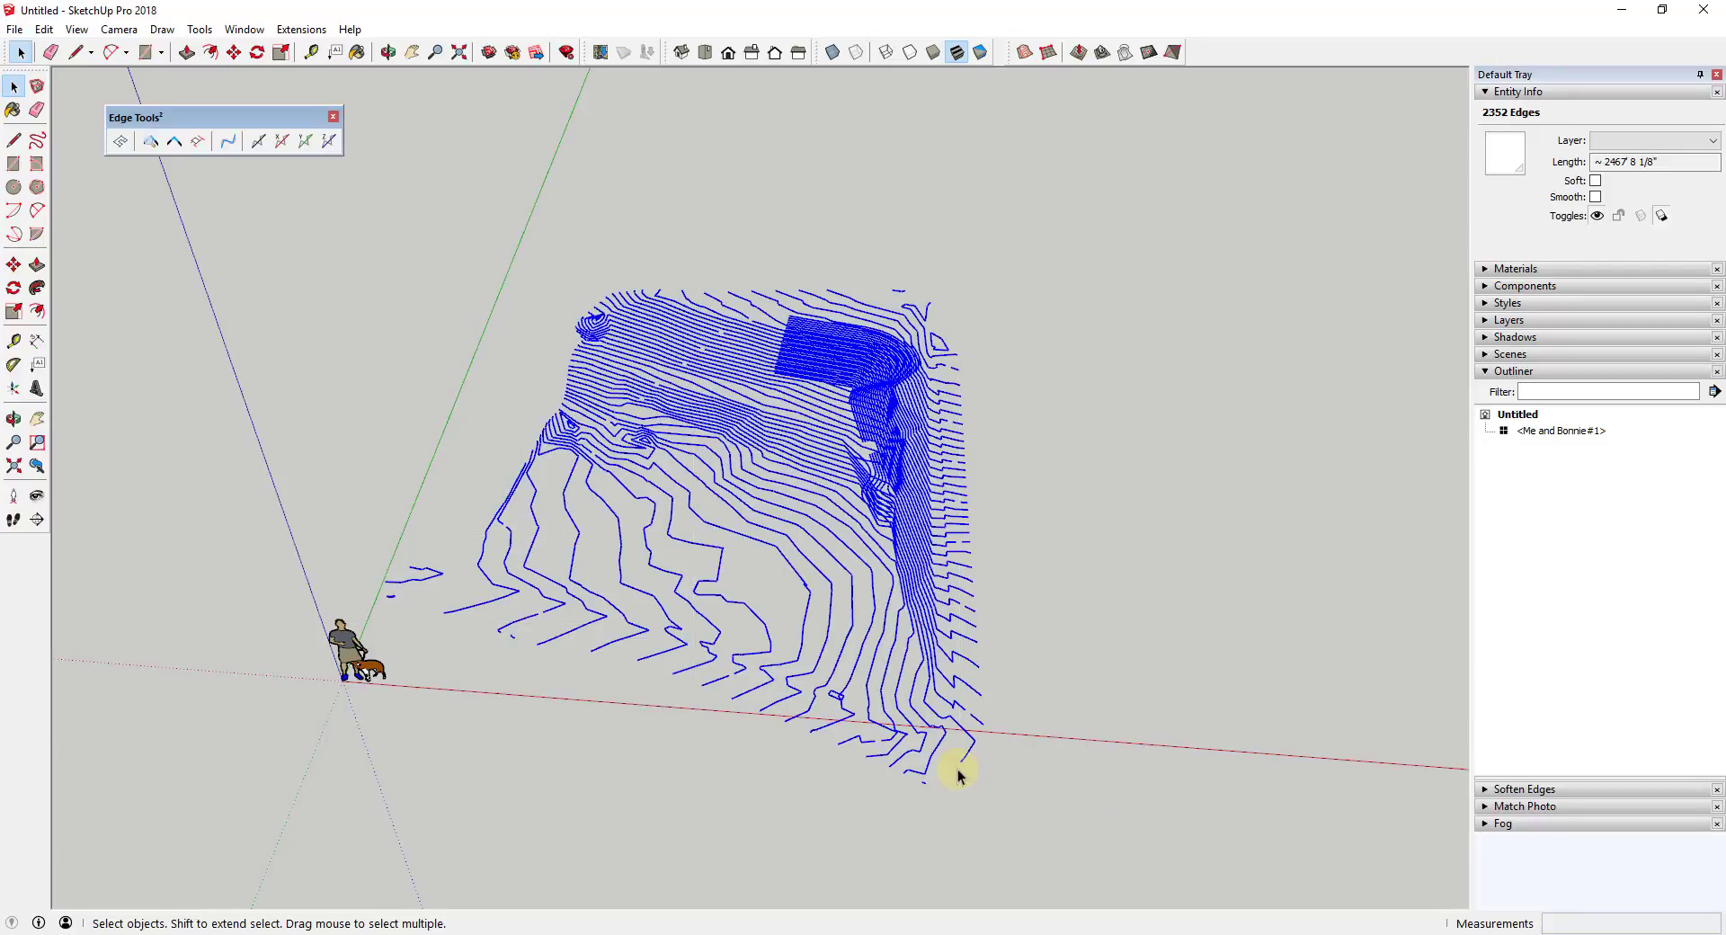
click(152, 142)
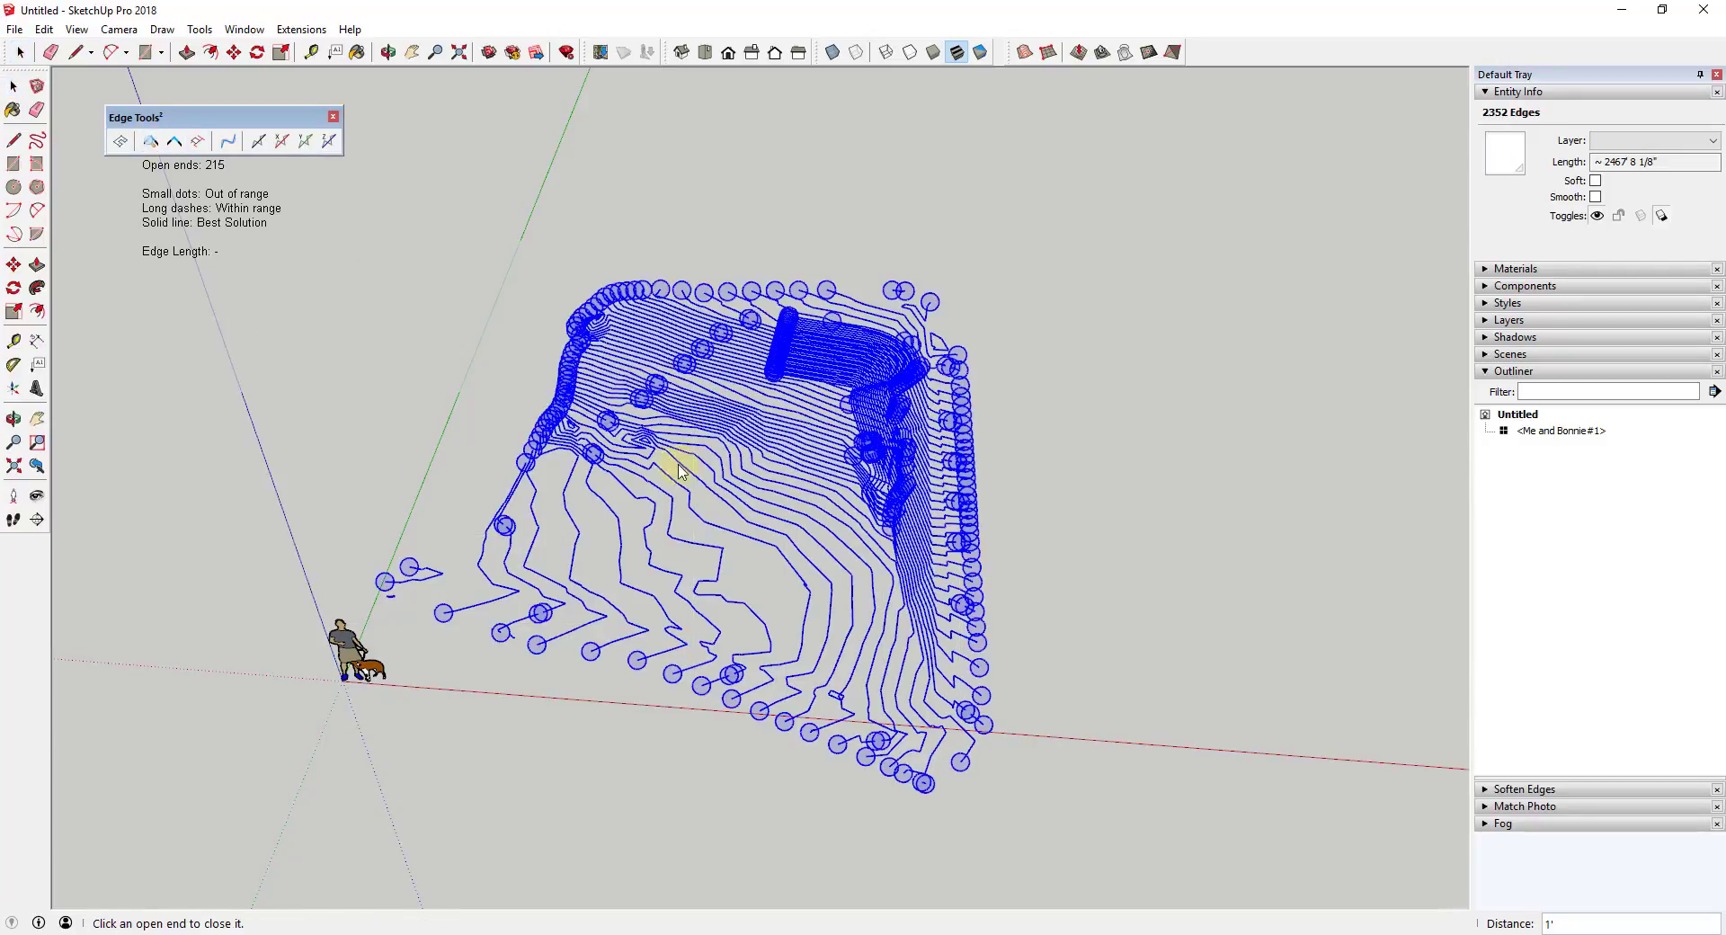
middle_drag(890, 697, 982, 524)
scroll(974, 524, up, 3)
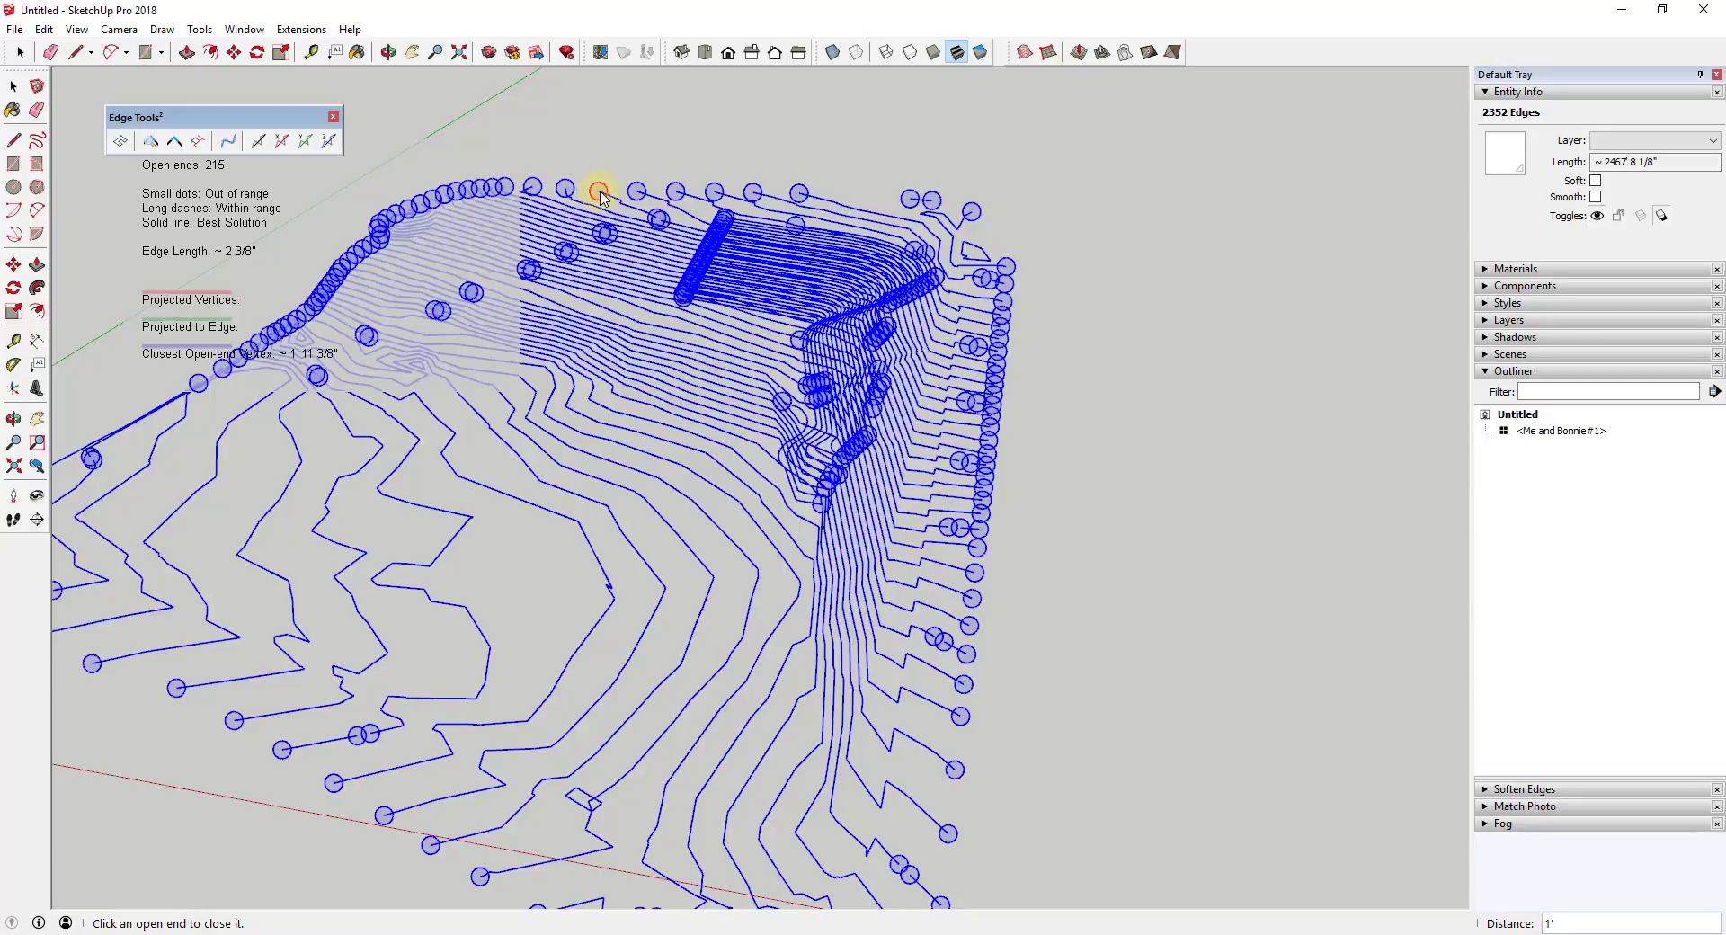
Step: Close the gaps in the selected contour lines with a 1' tolerance and Remove Small Edges set to No
click(176, 144)
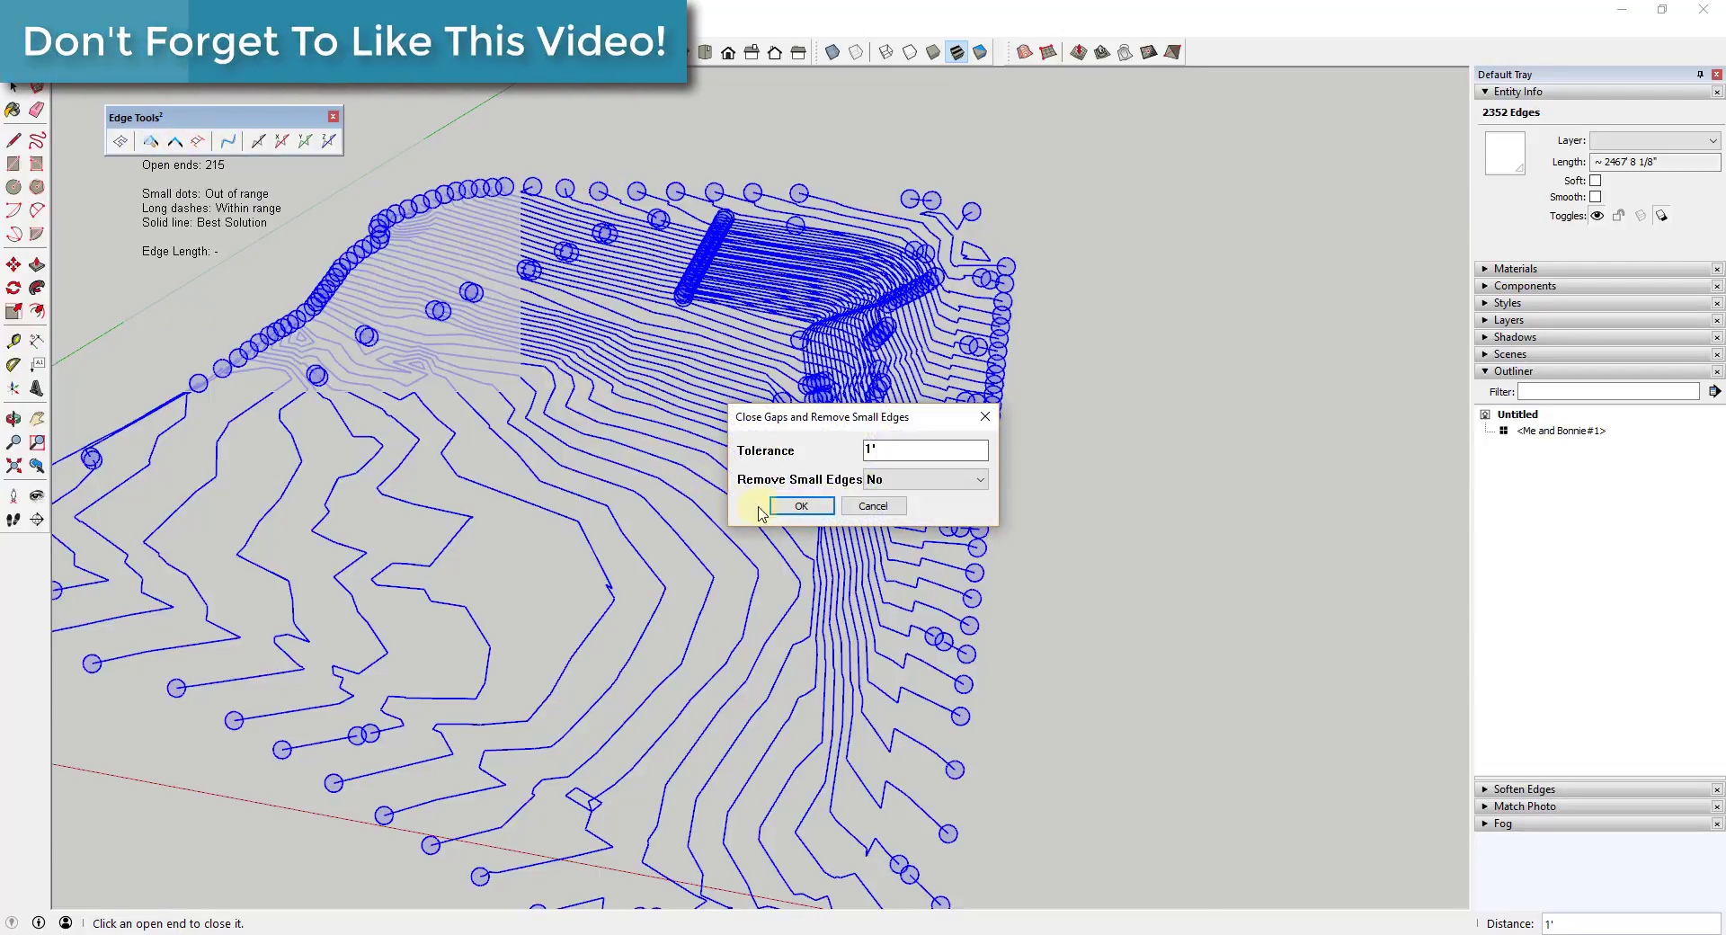
click(795, 506)
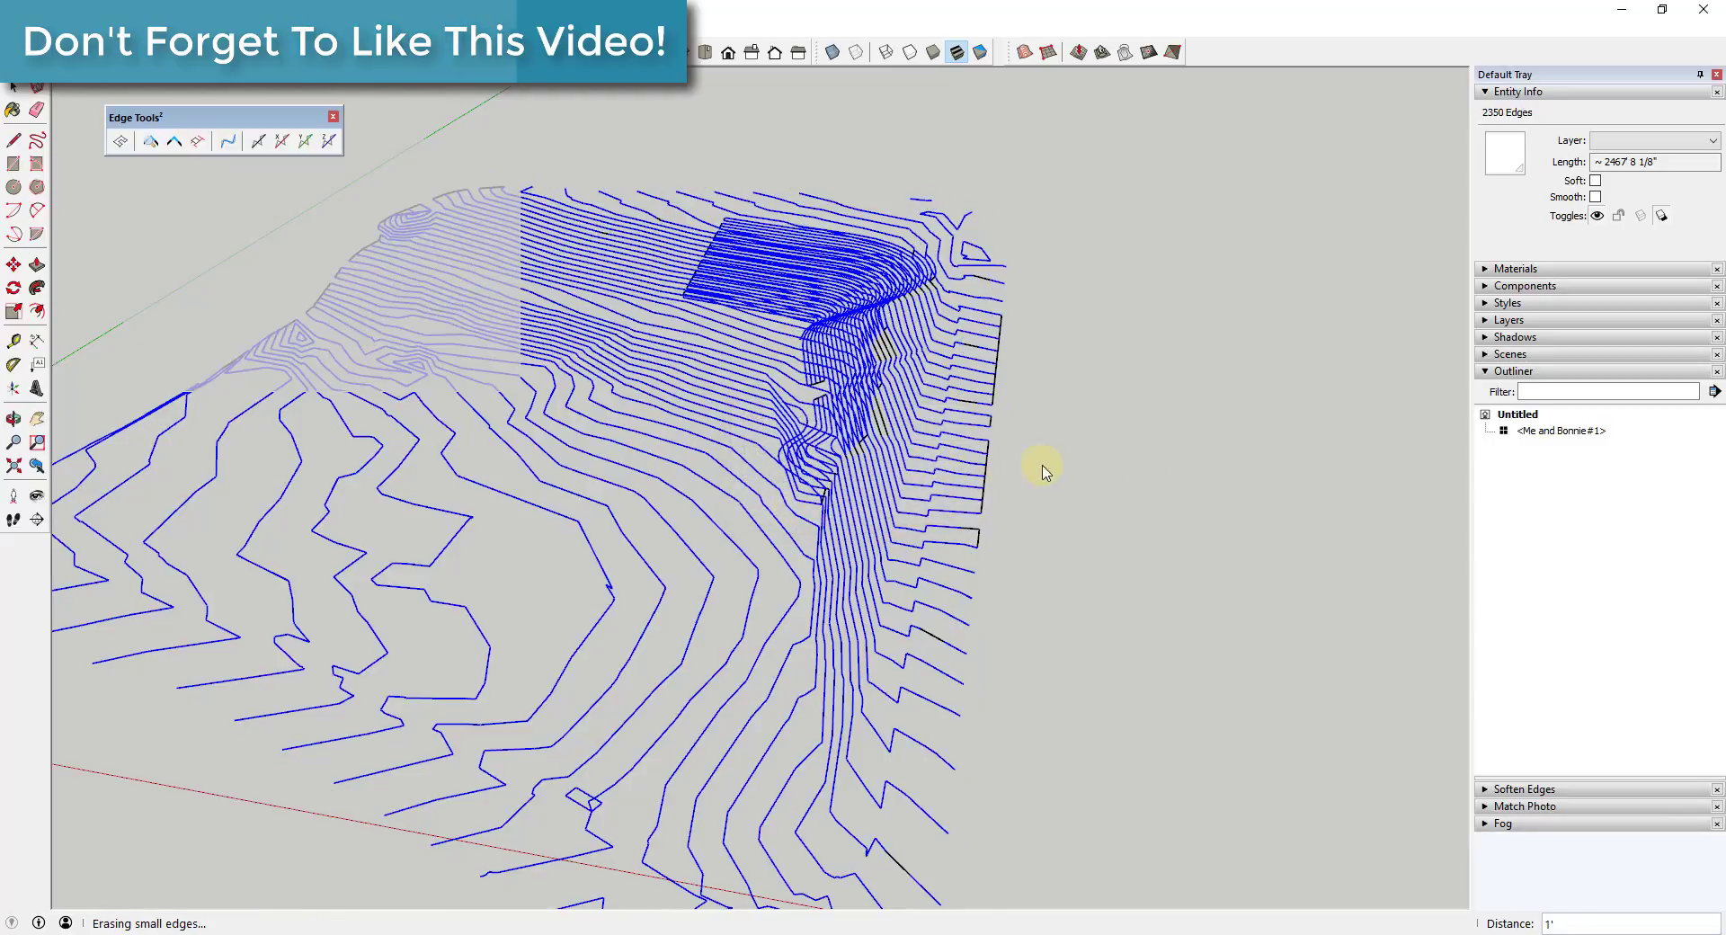
scroll(1183, 472, down, 2)
scroll(1054, 466, down, 1)
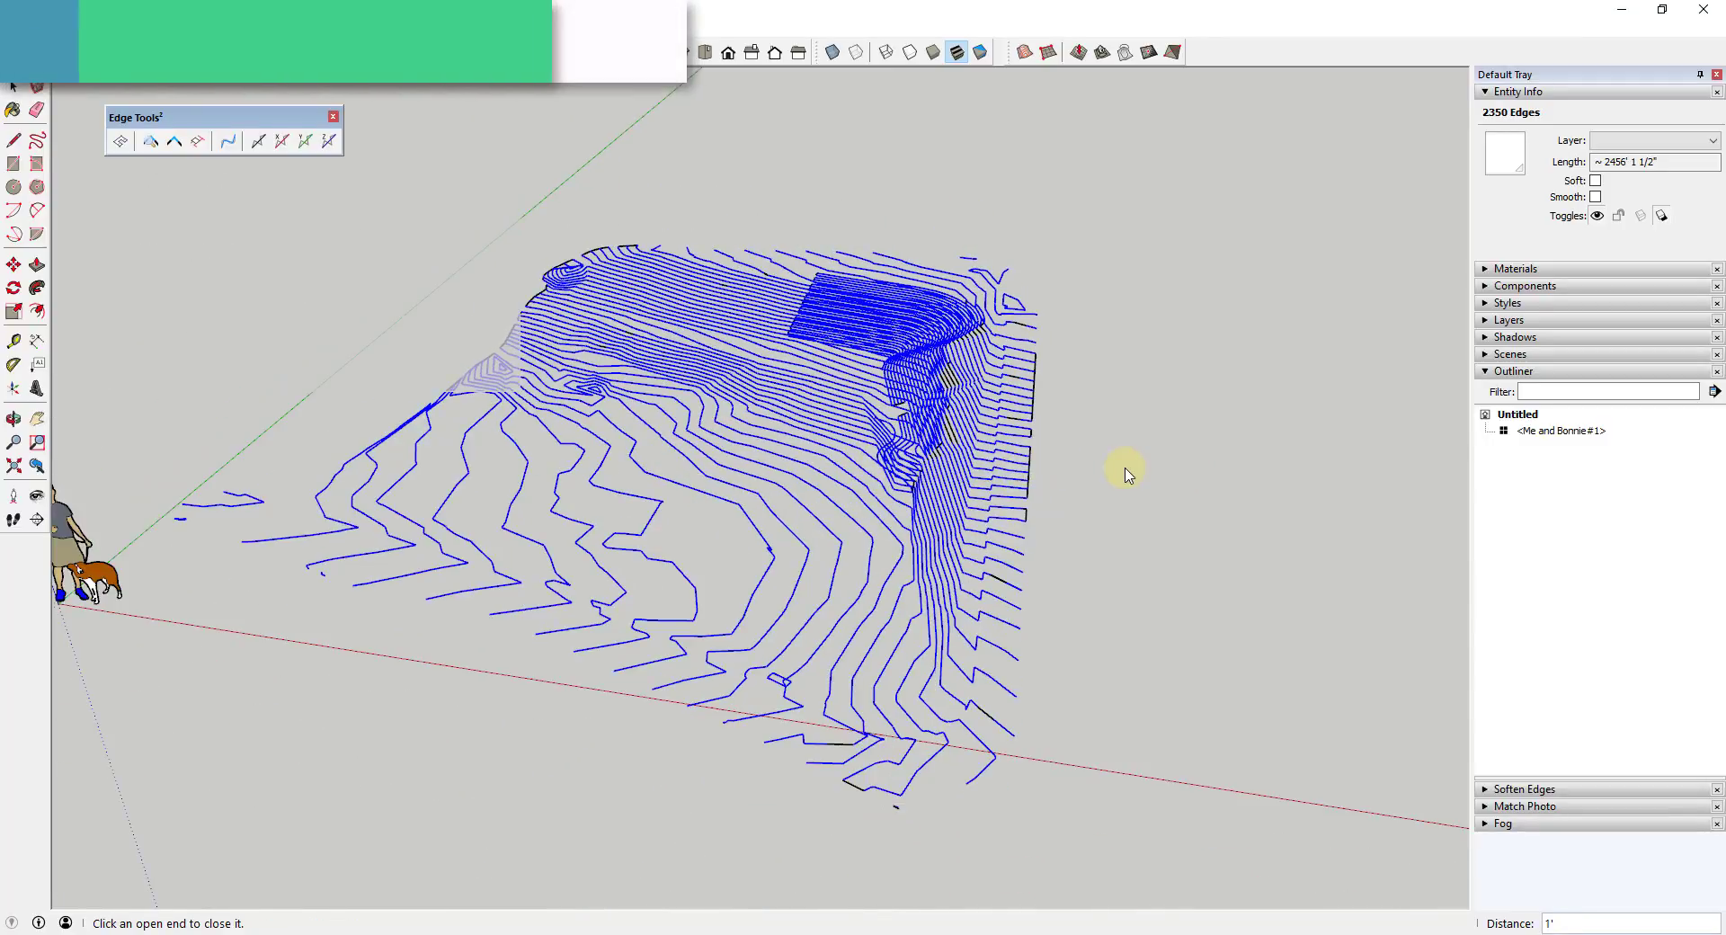
key(space)
middle_drag(949, 384, 1028, 331)
scroll(1047, 378, up, 3)
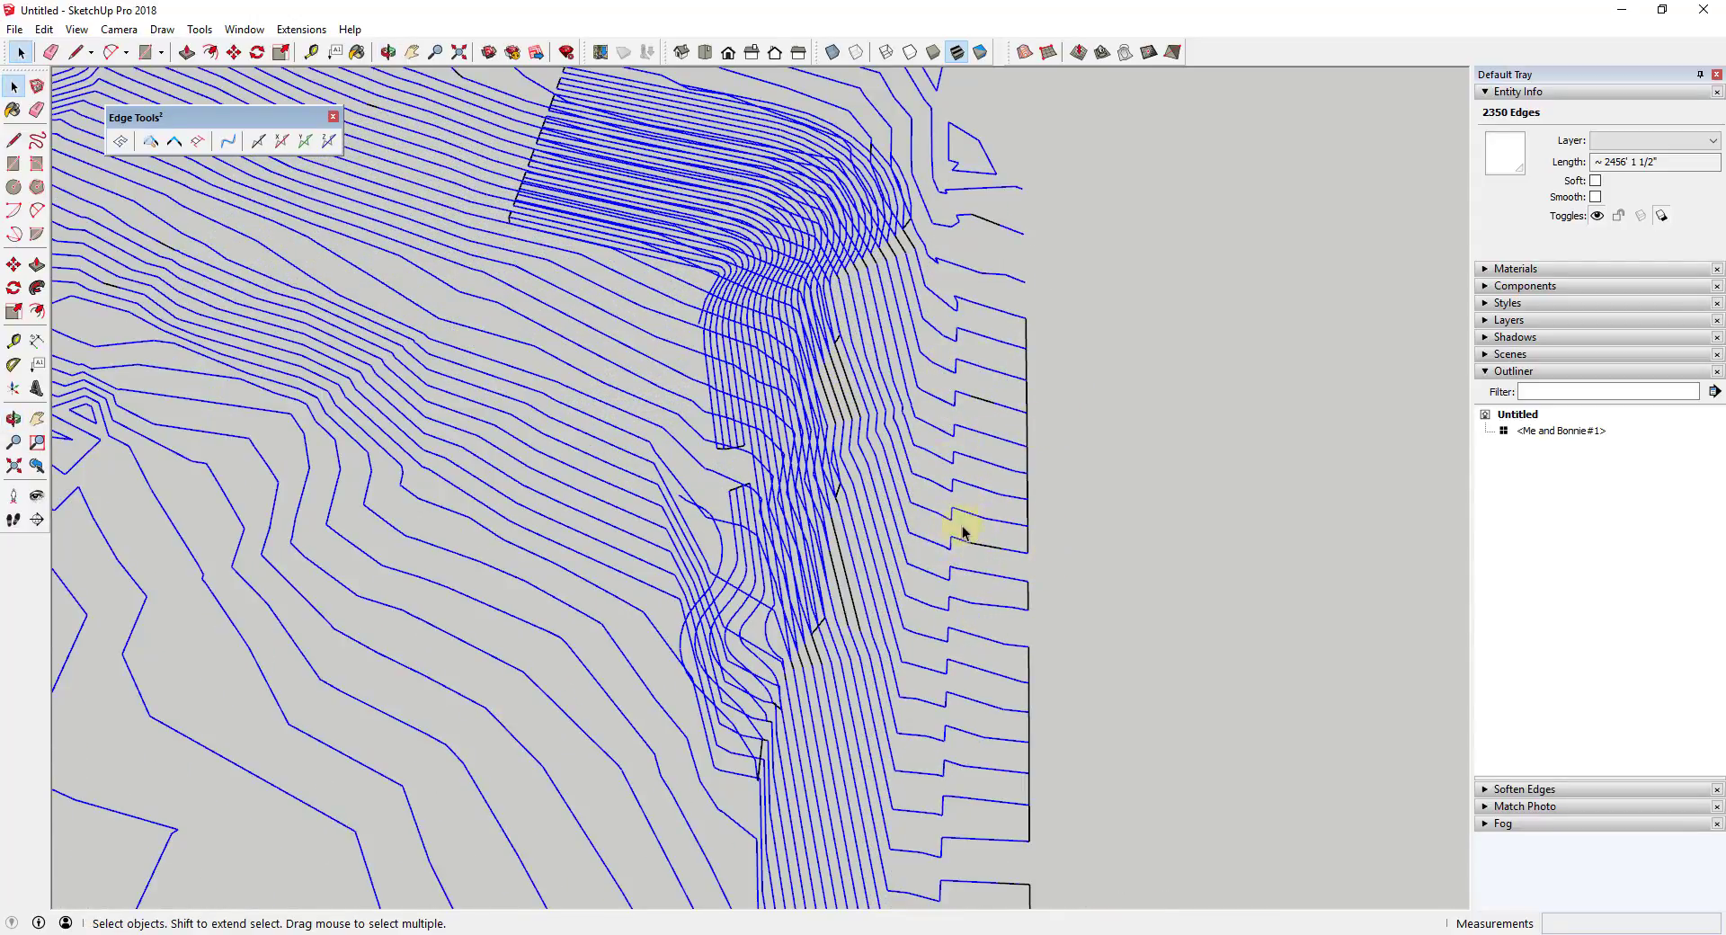
scroll(962, 532, down, 6)
middle_drag(925, 605, 1093, 581)
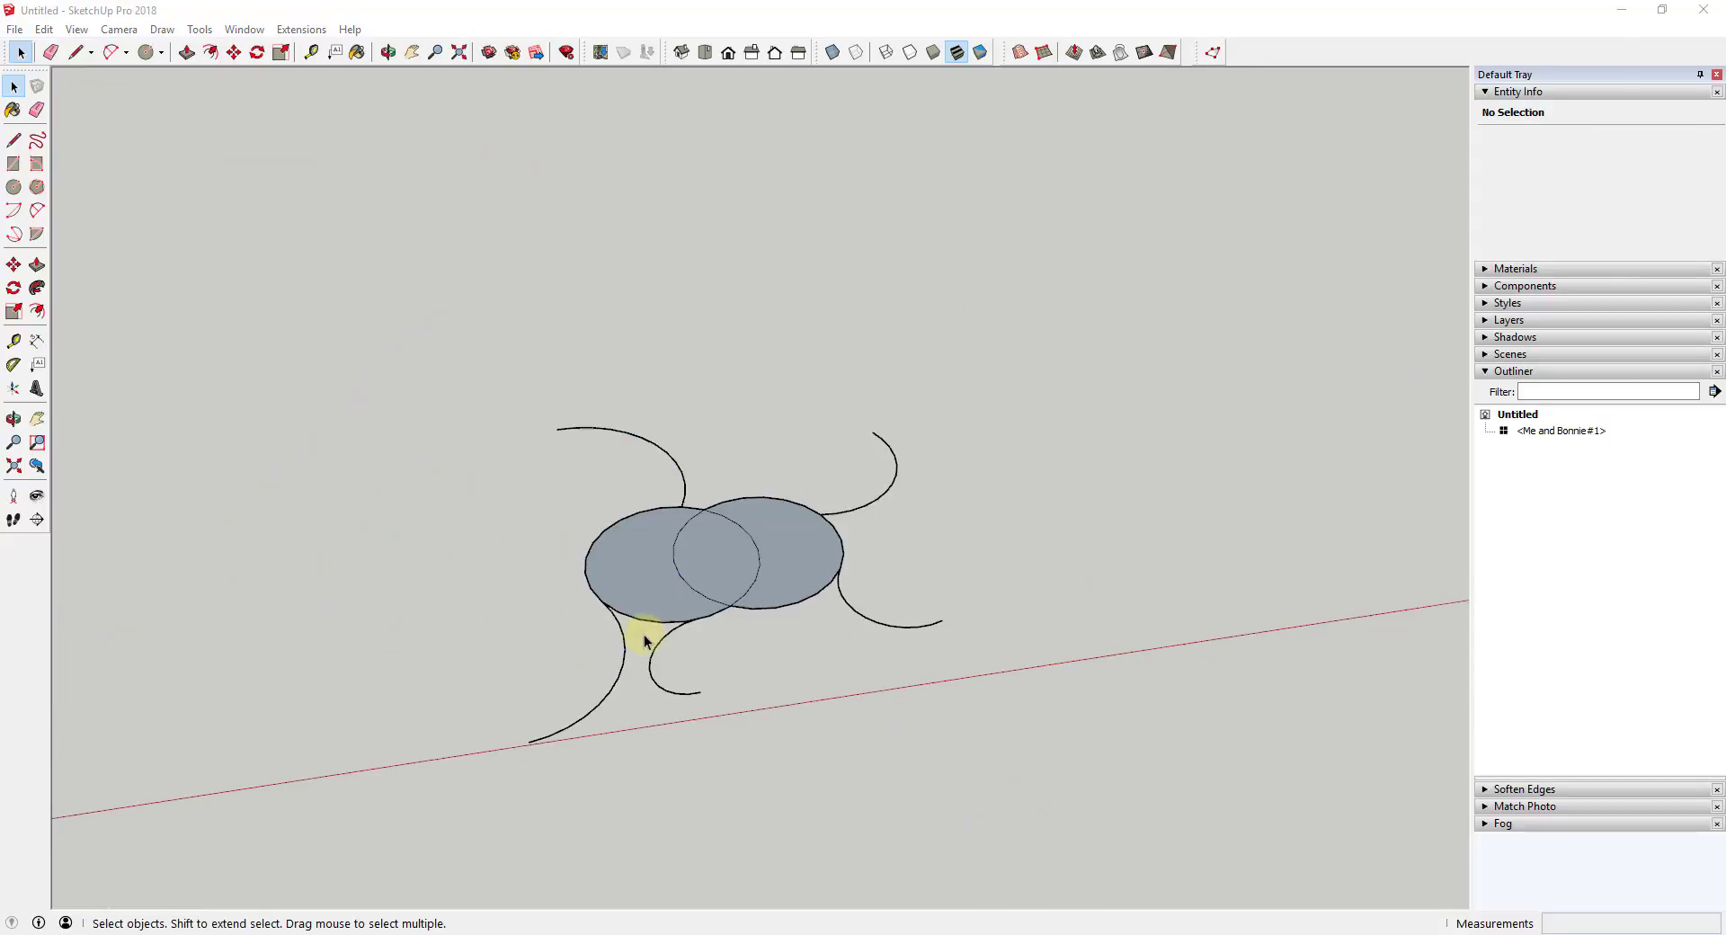
Step: Select the overlapping circles with their attached arcs and erase the stray curves
middle_drag(629, 628, 668, 603)
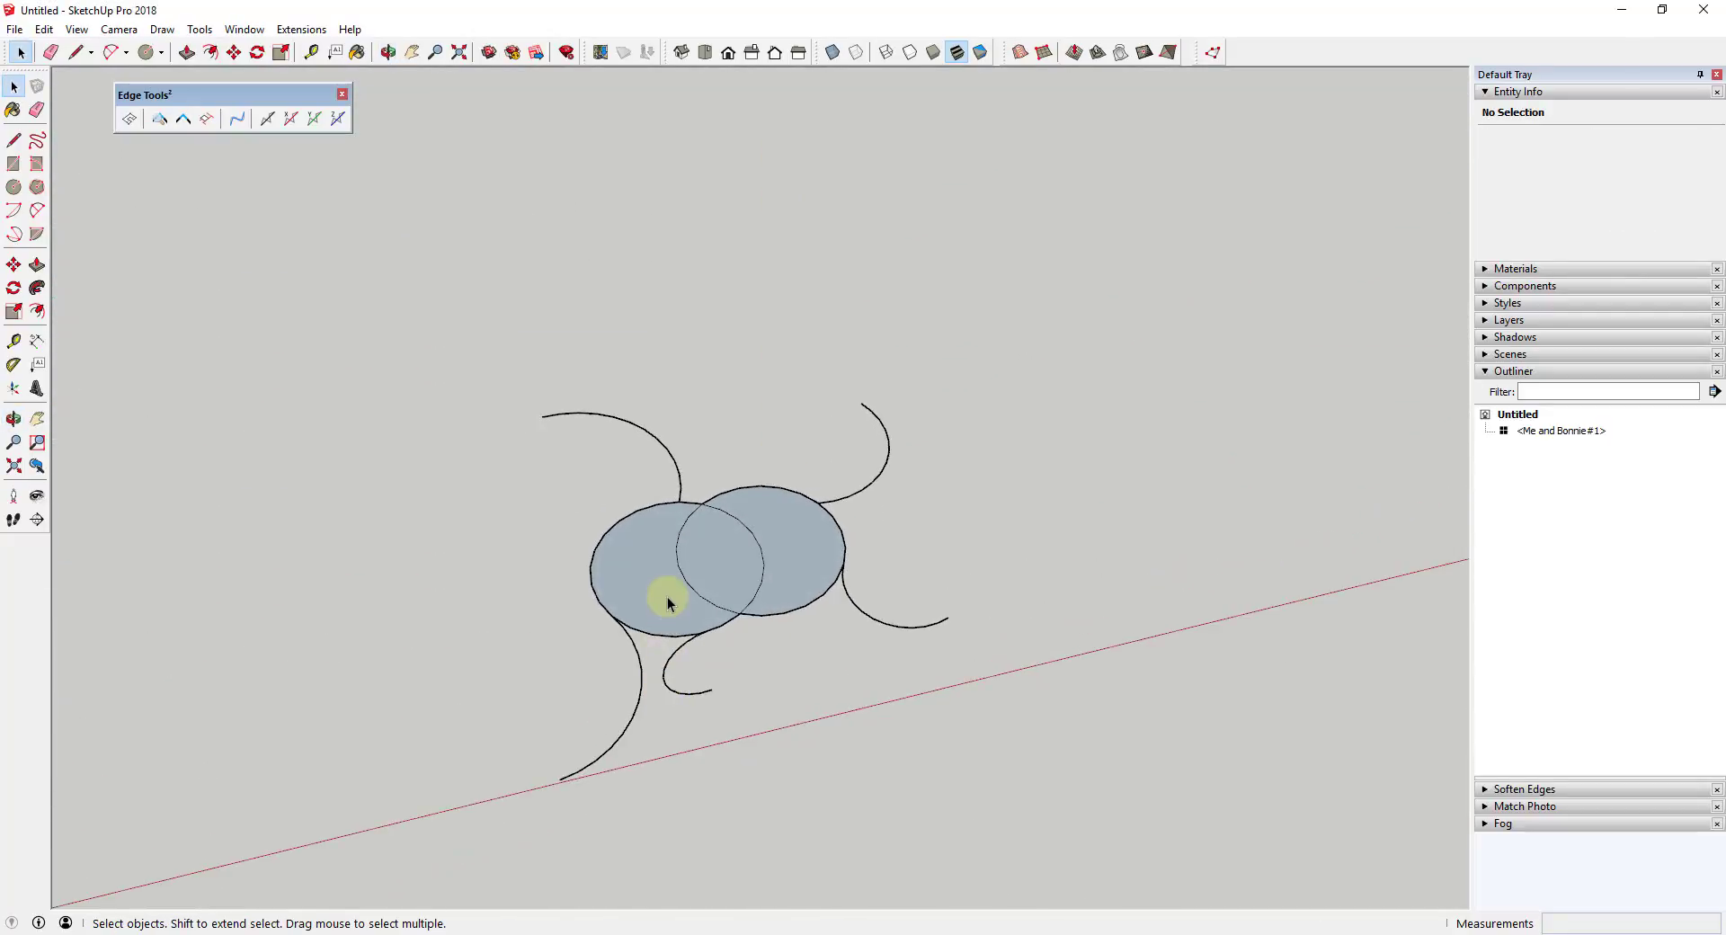
click(721, 536)
click(793, 558)
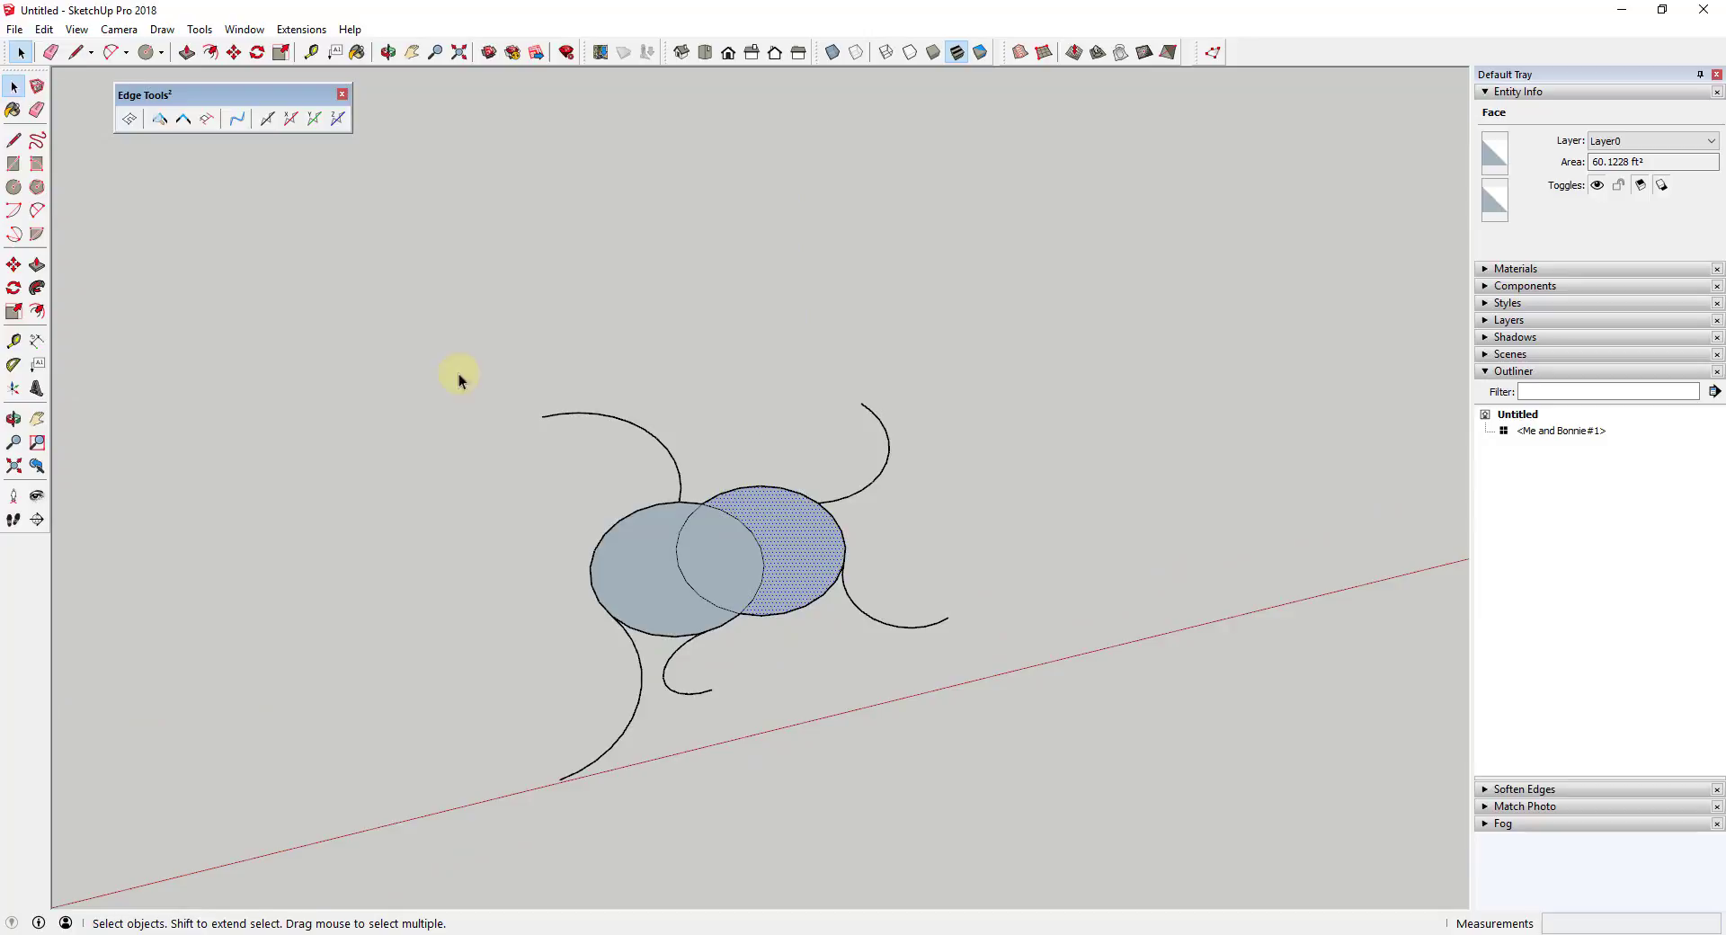
mouse_move(402, 273)
mouse_down()
mouse_move(698, 763)
mouse_move(1062, 871)
mouse_up()
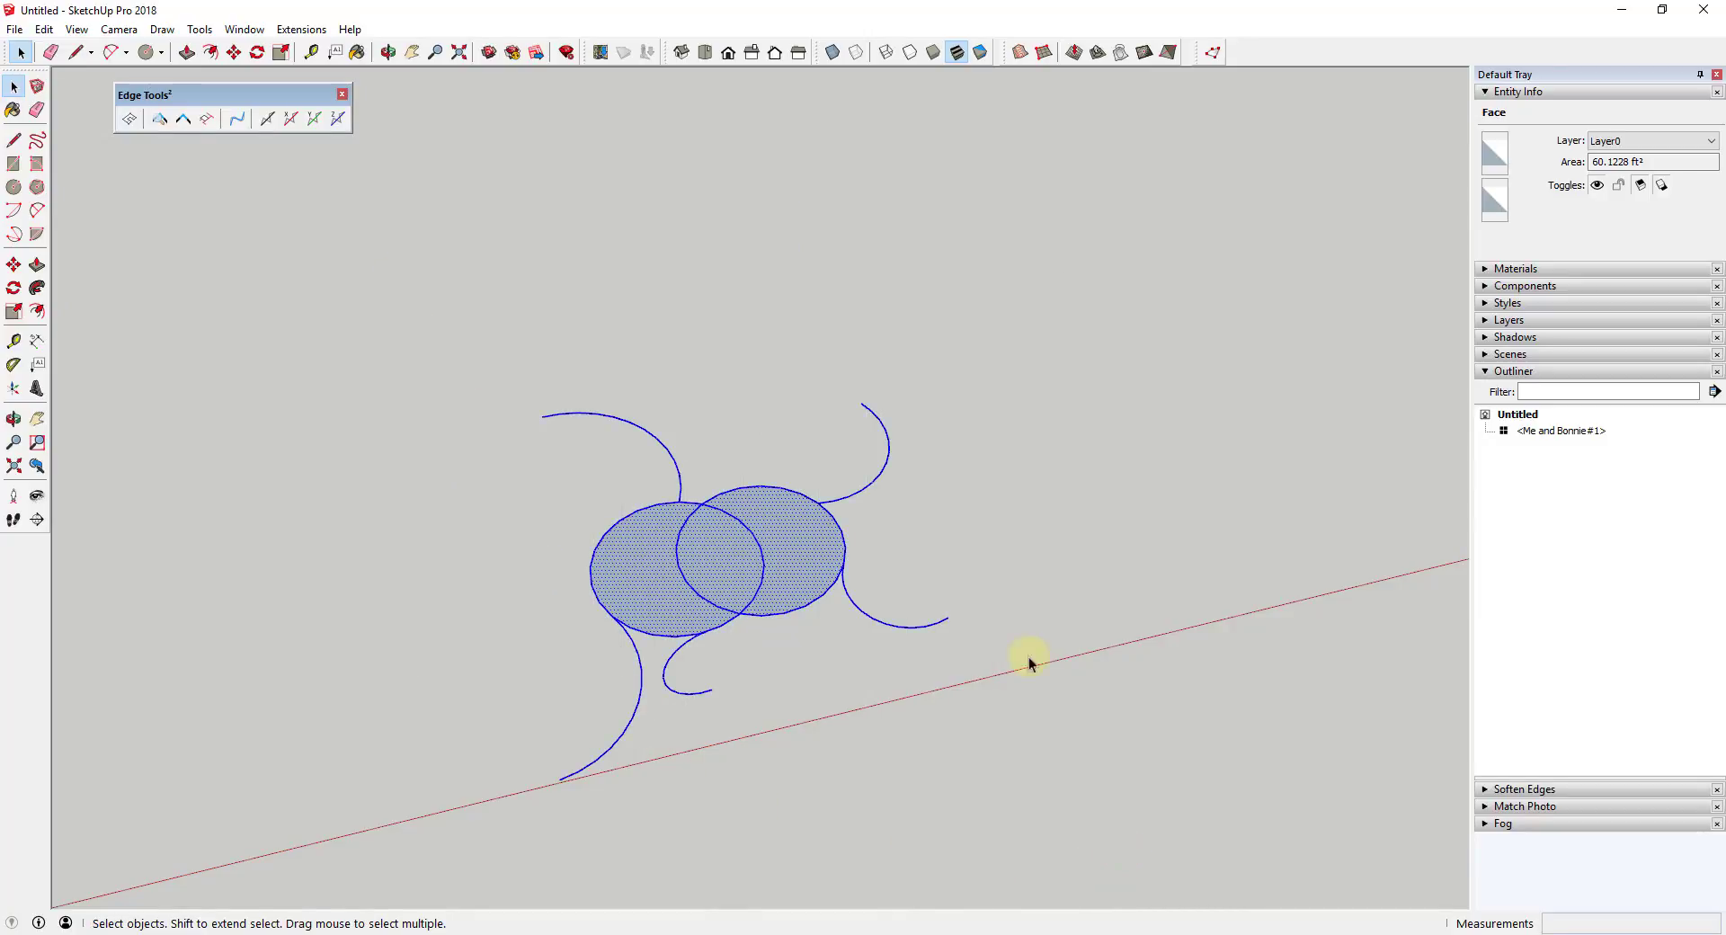
click(208, 120)
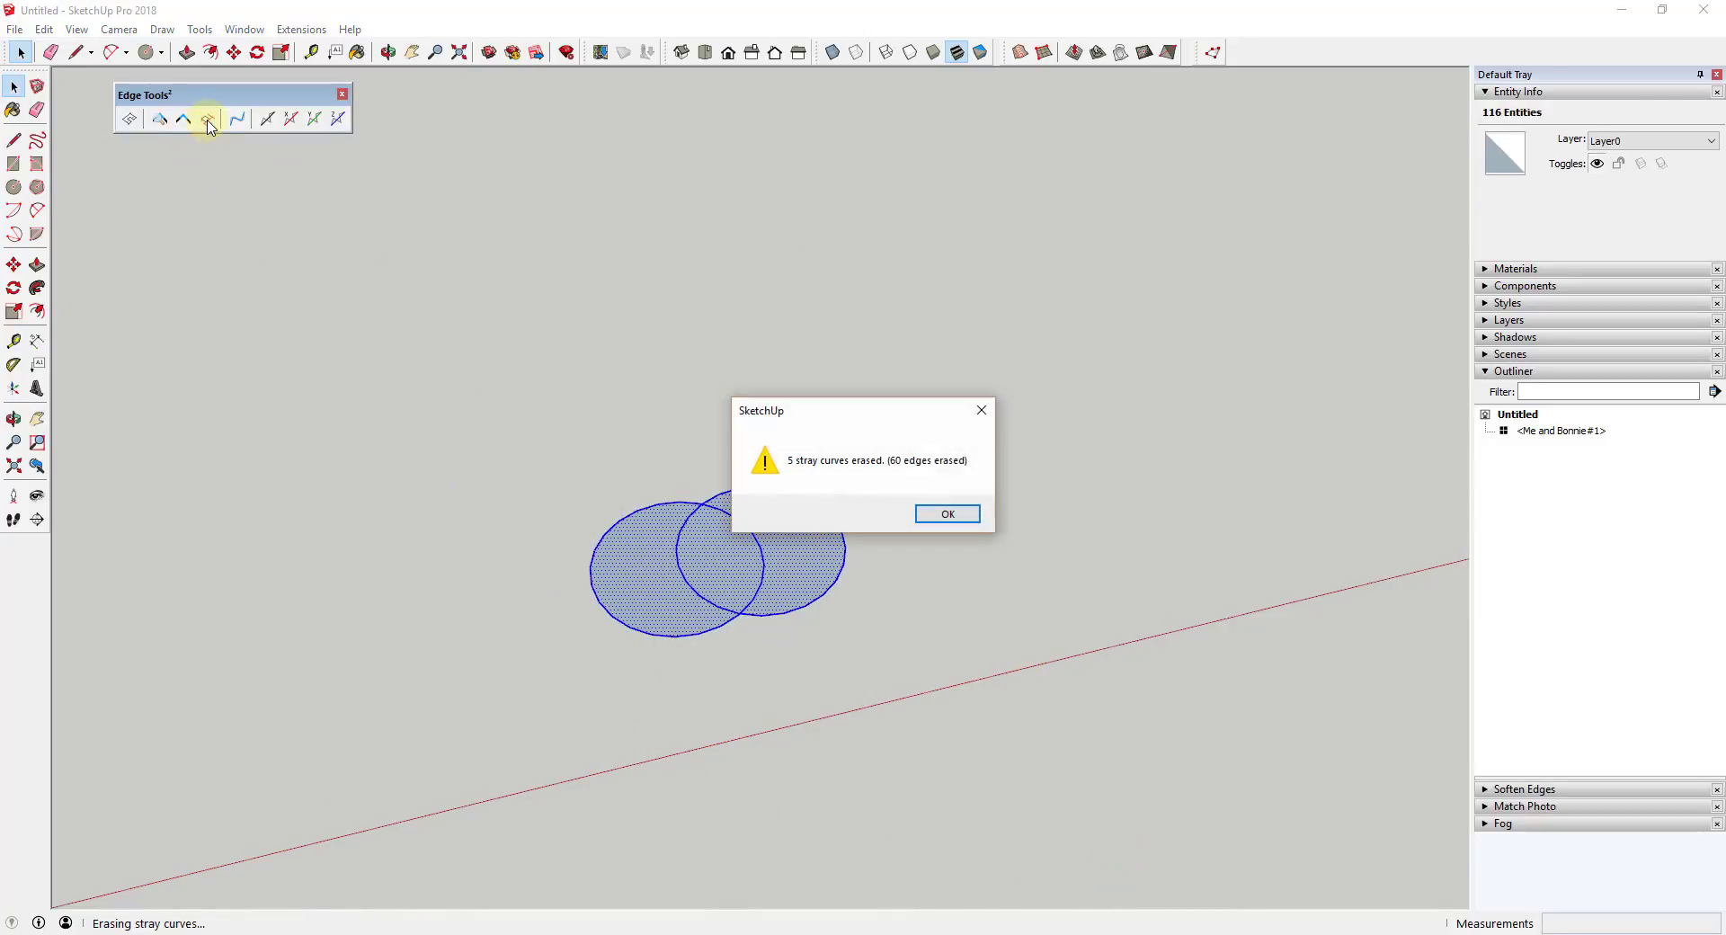
click(947, 513)
middle_drag(839, 623, 687, 554)
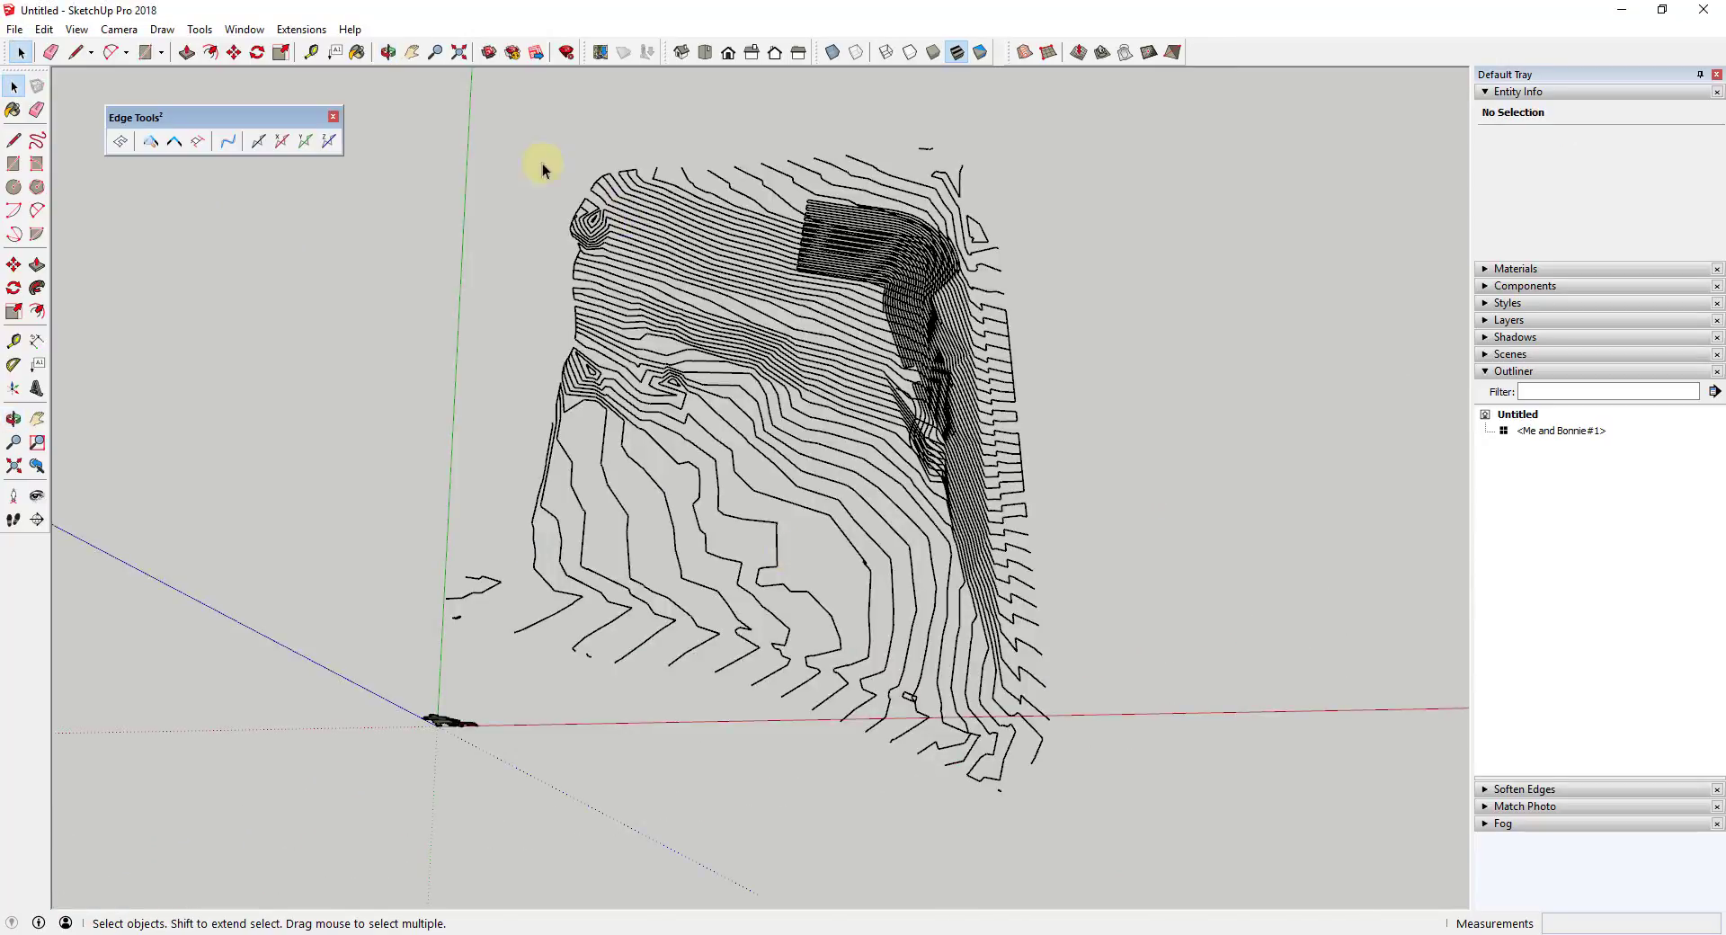
Step: Select all the contour lines and reduce their edges with Simplify Curves
drag(454, 127, 1150, 814)
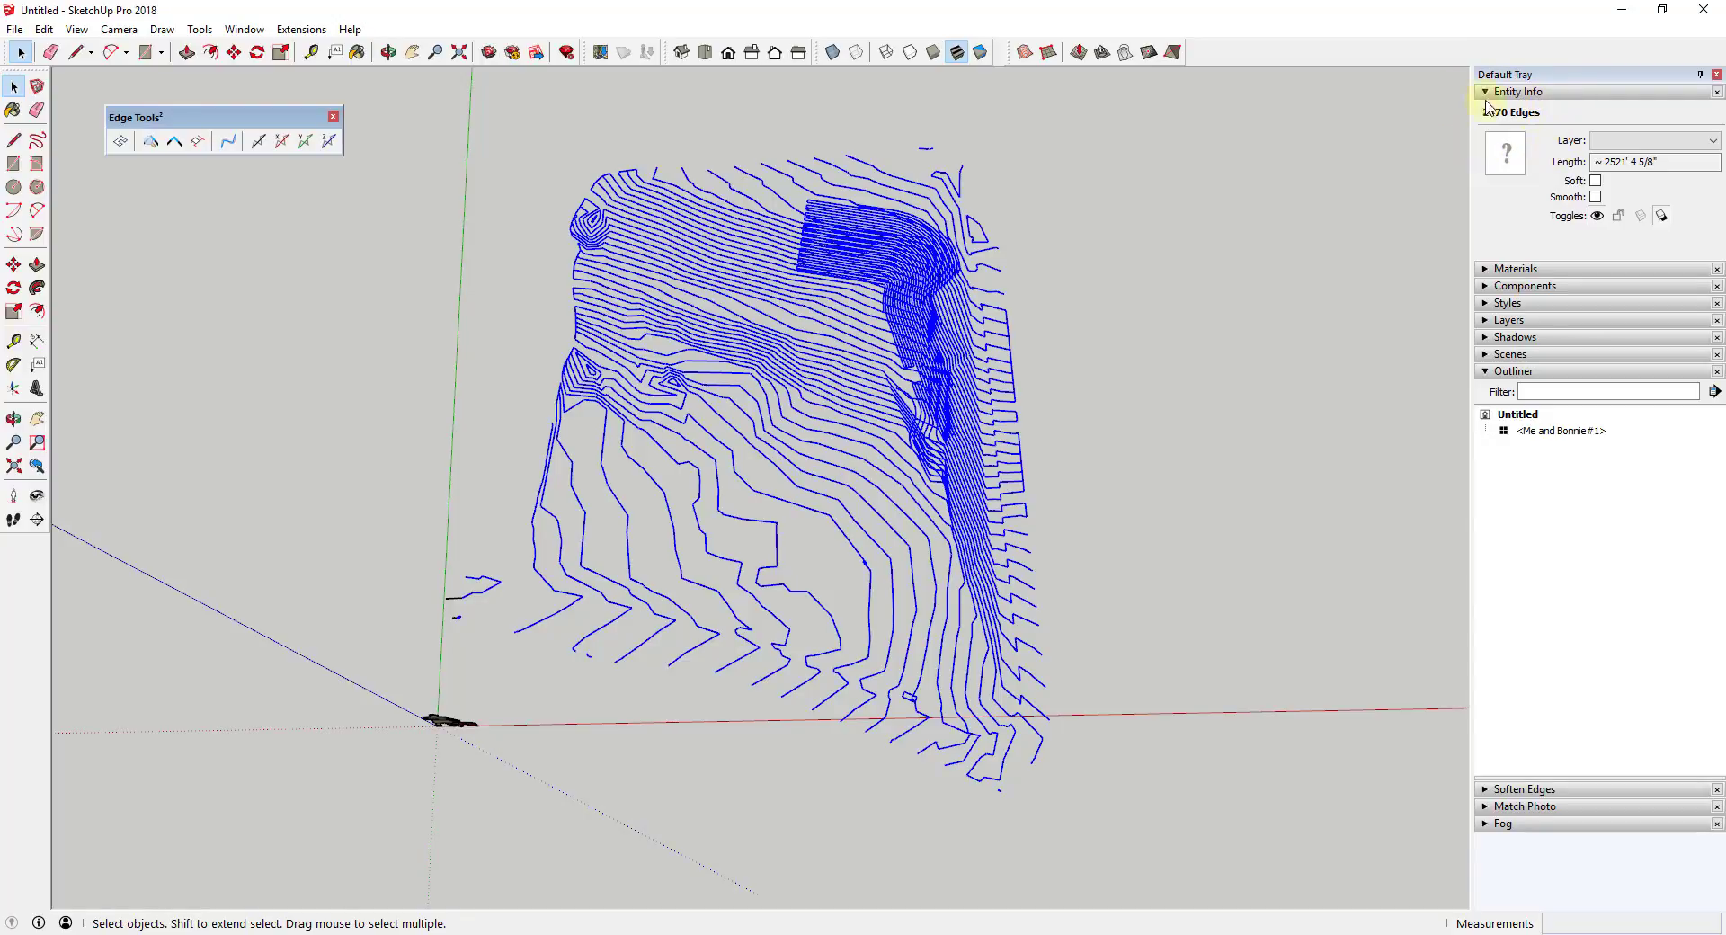
click(228, 142)
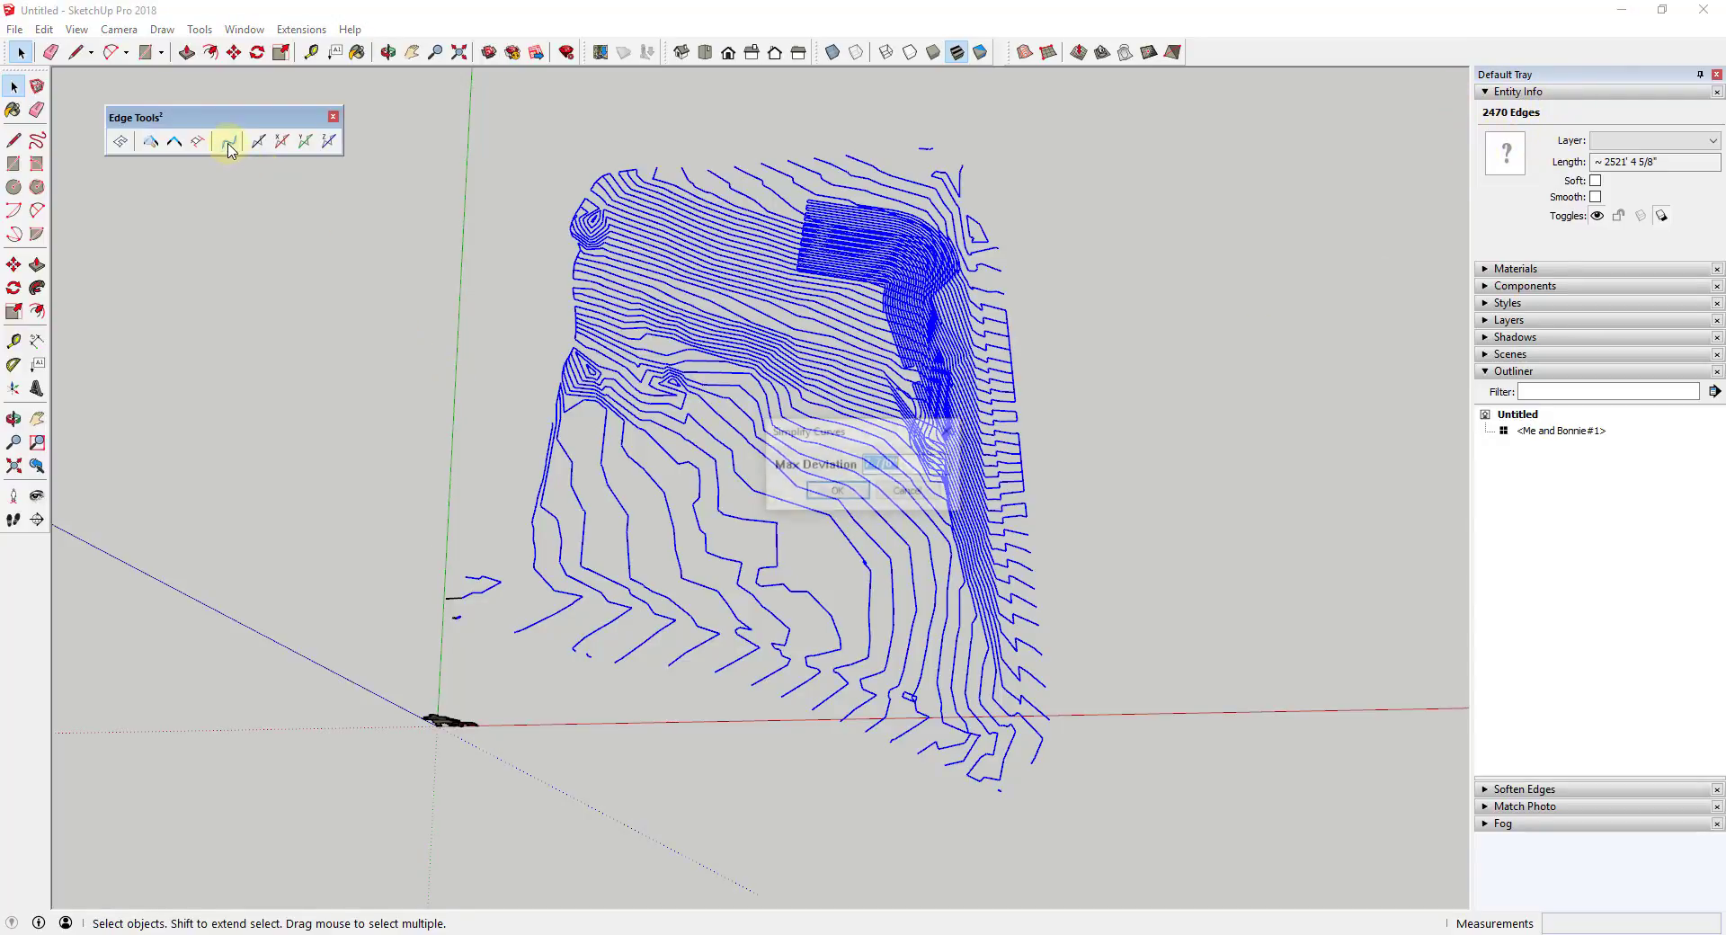
click(836, 494)
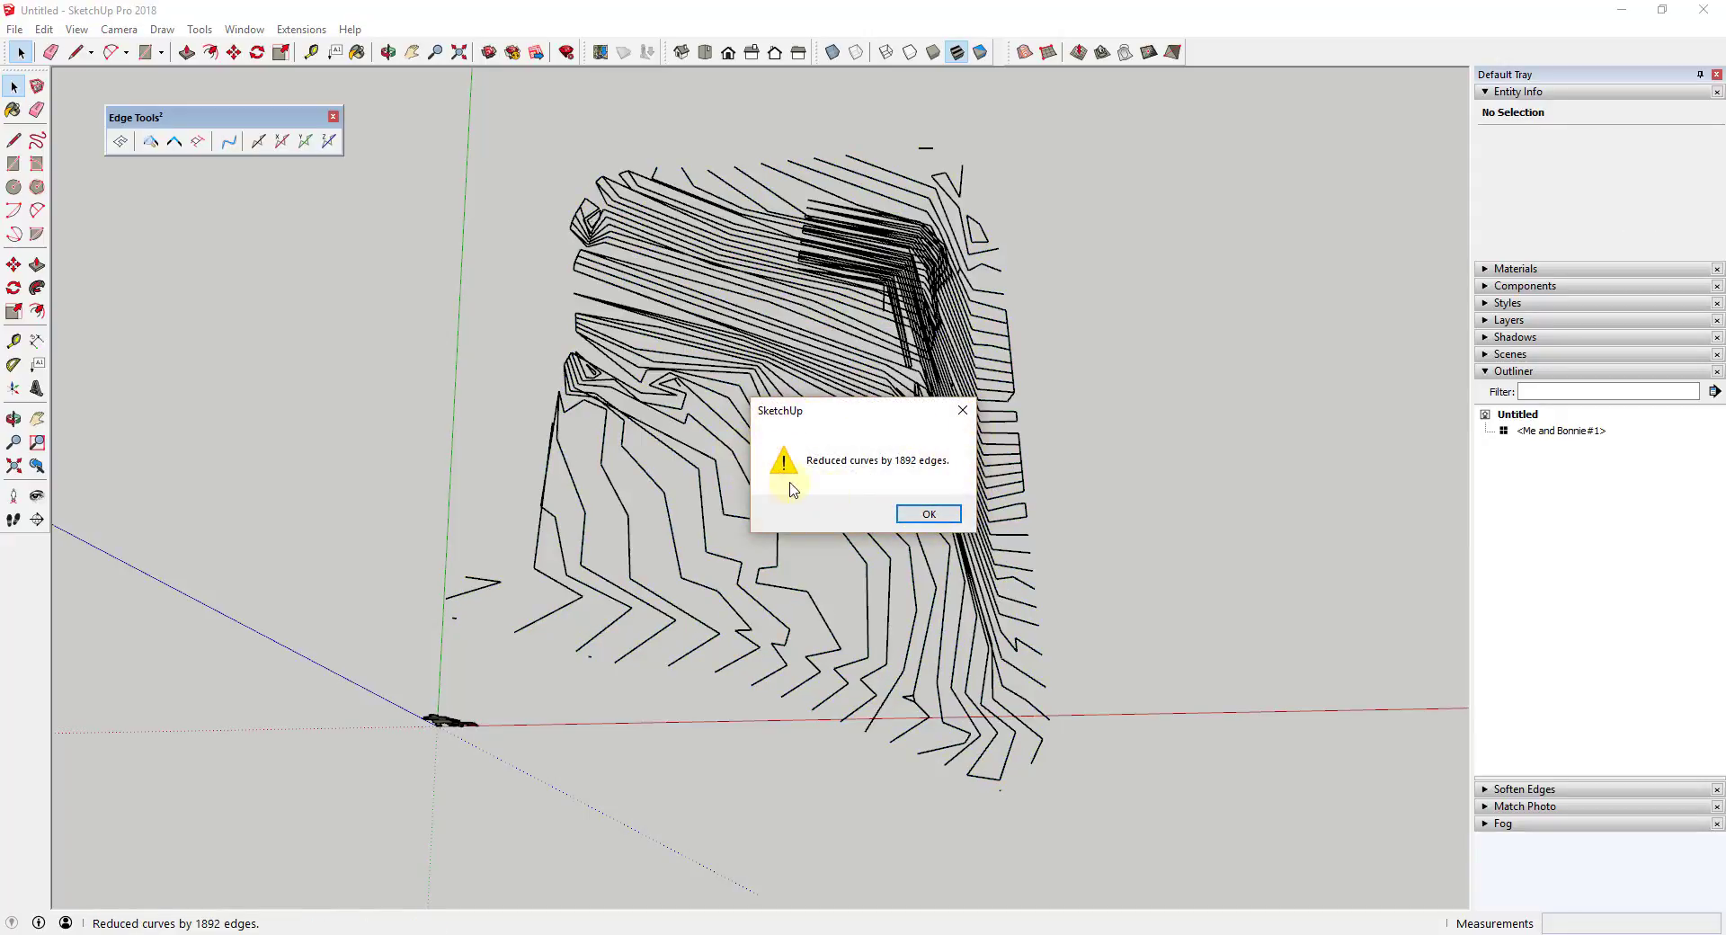
click(926, 514)
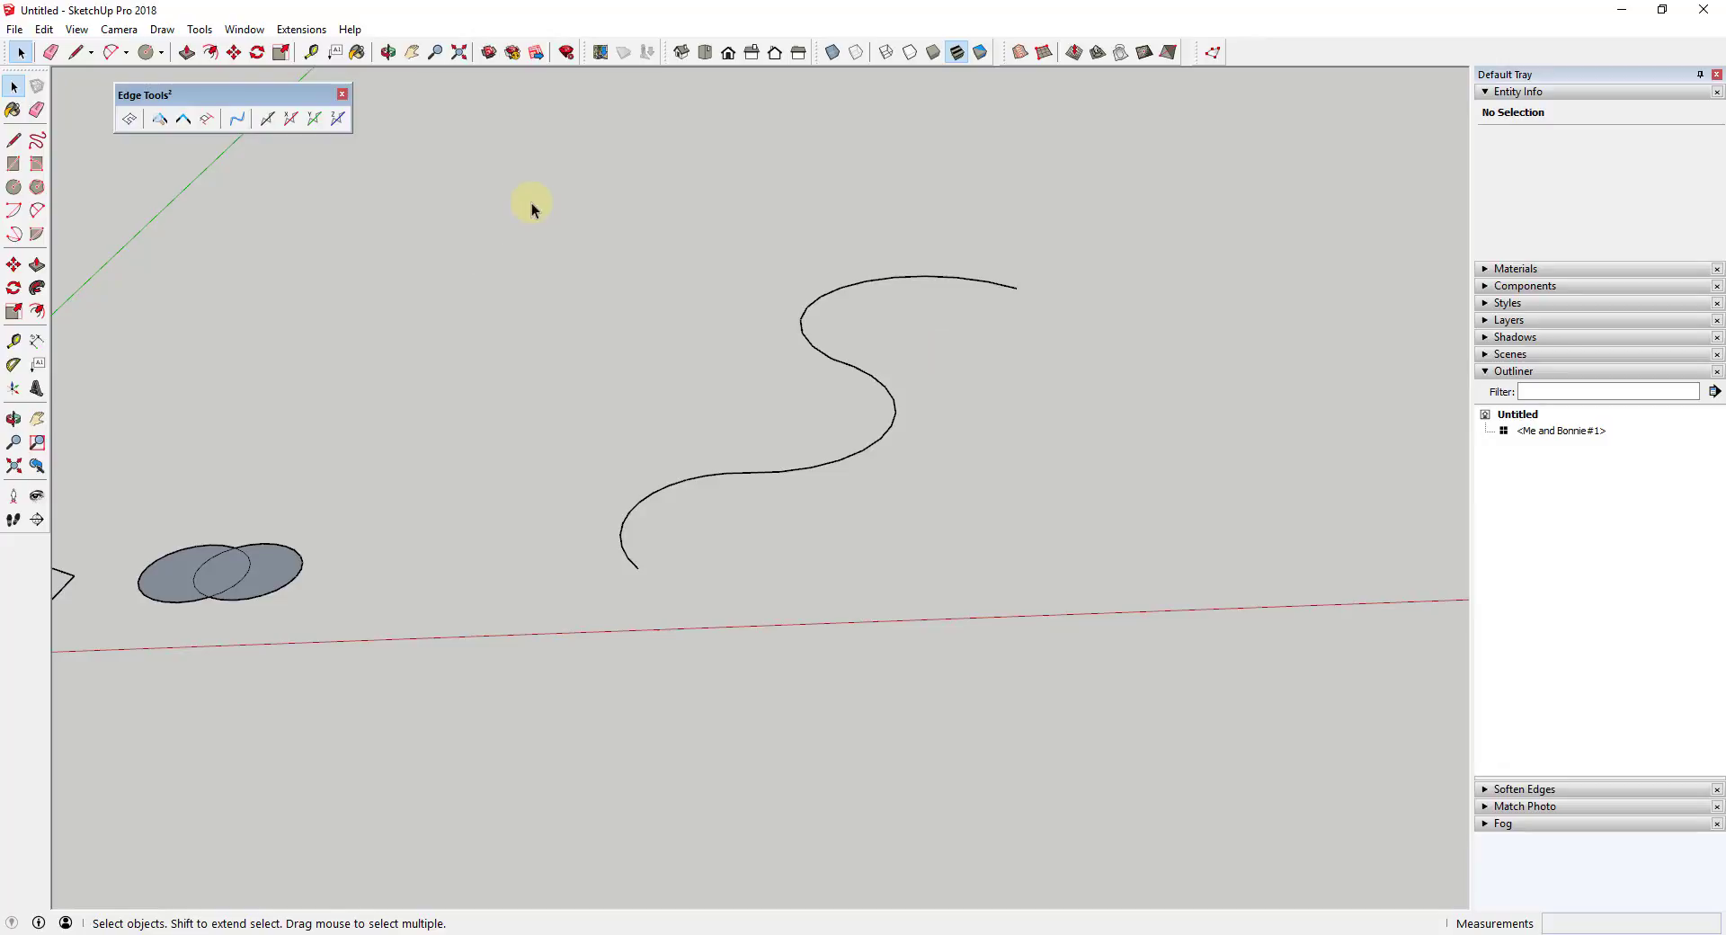
Step: Simplify the S-shaped curve with a Max Deviation of 7 7/8"
drag(531, 204, 1140, 640)
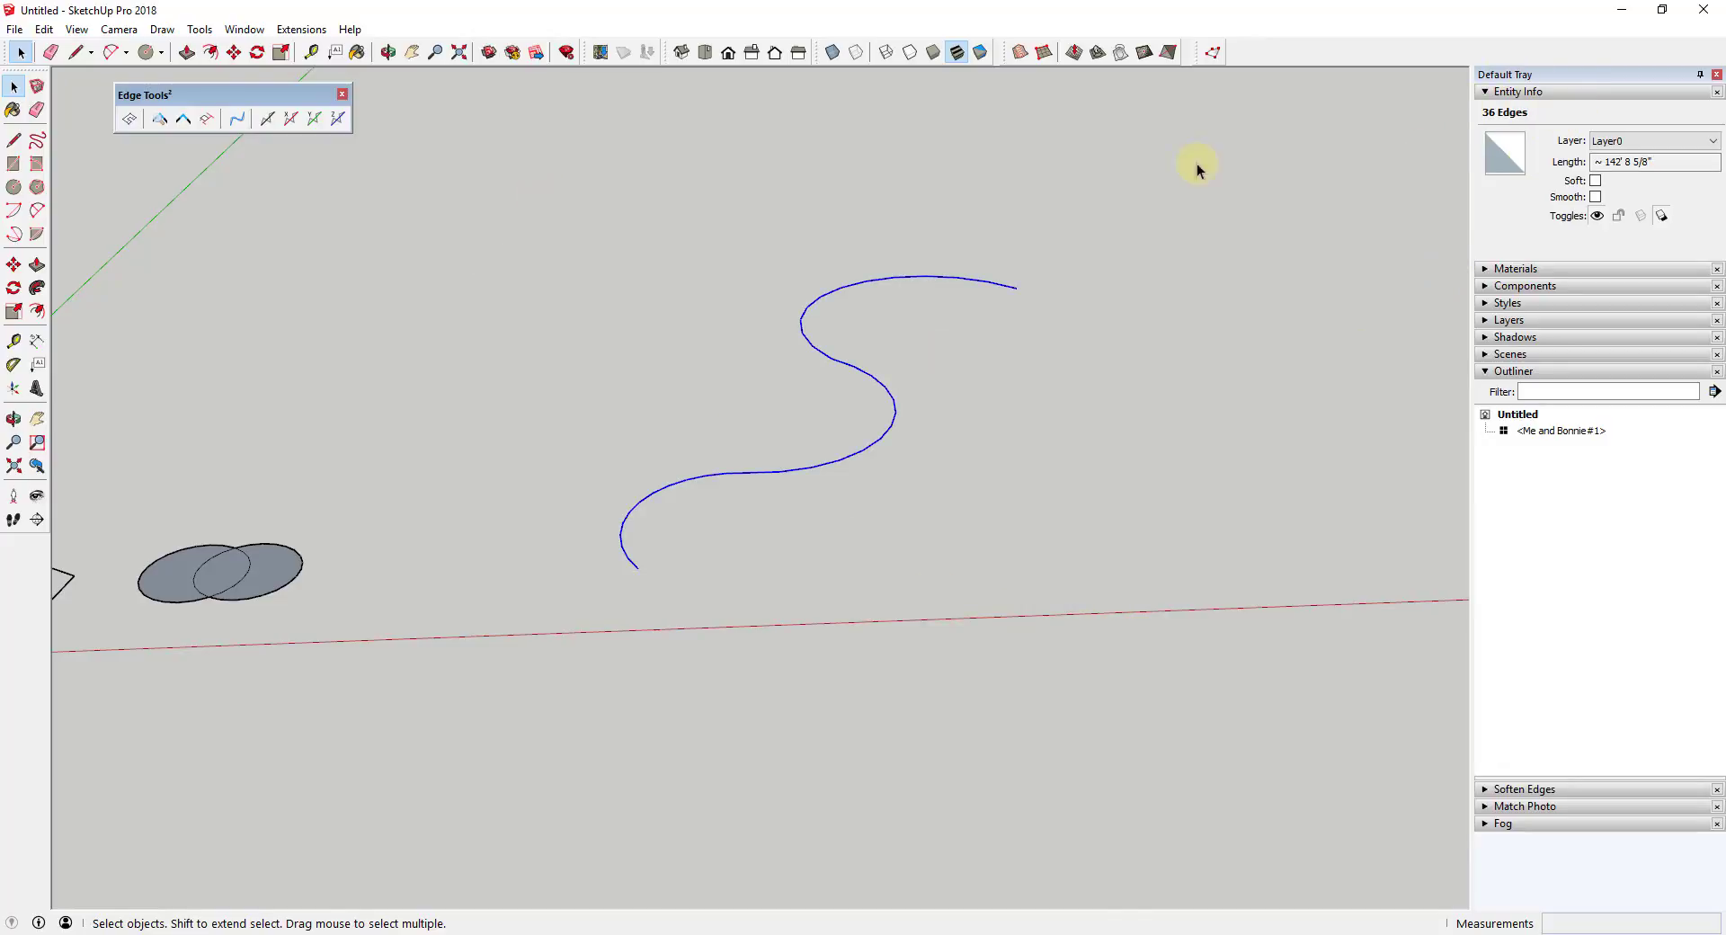
click(238, 118)
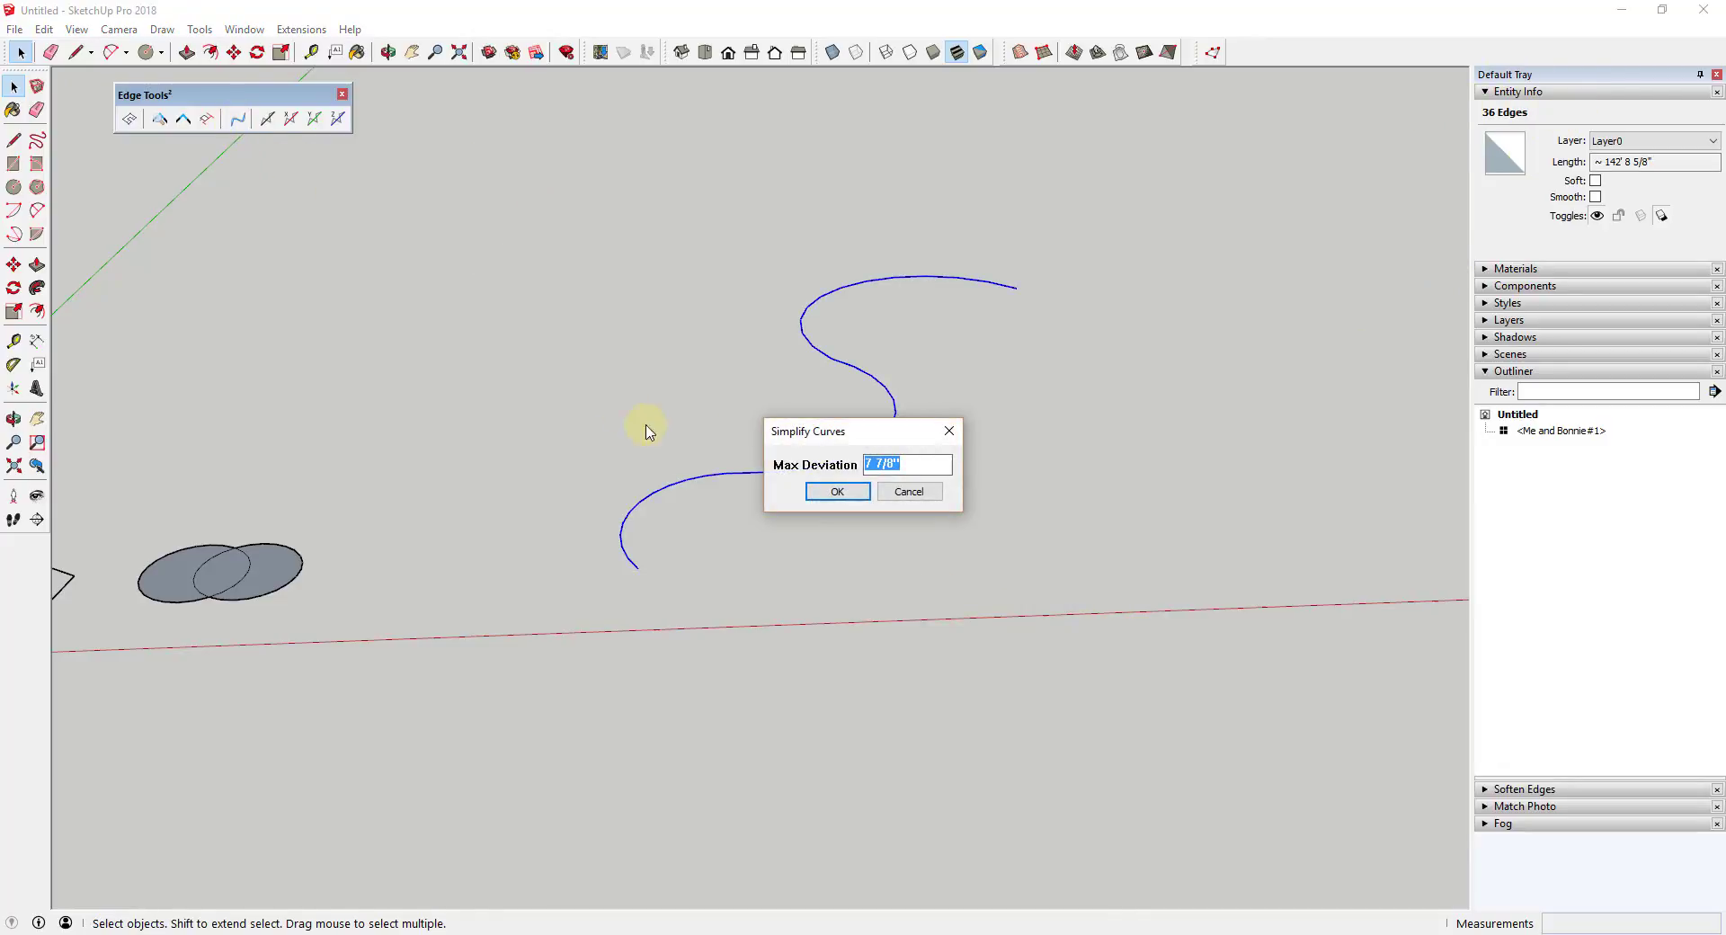
click(832, 500)
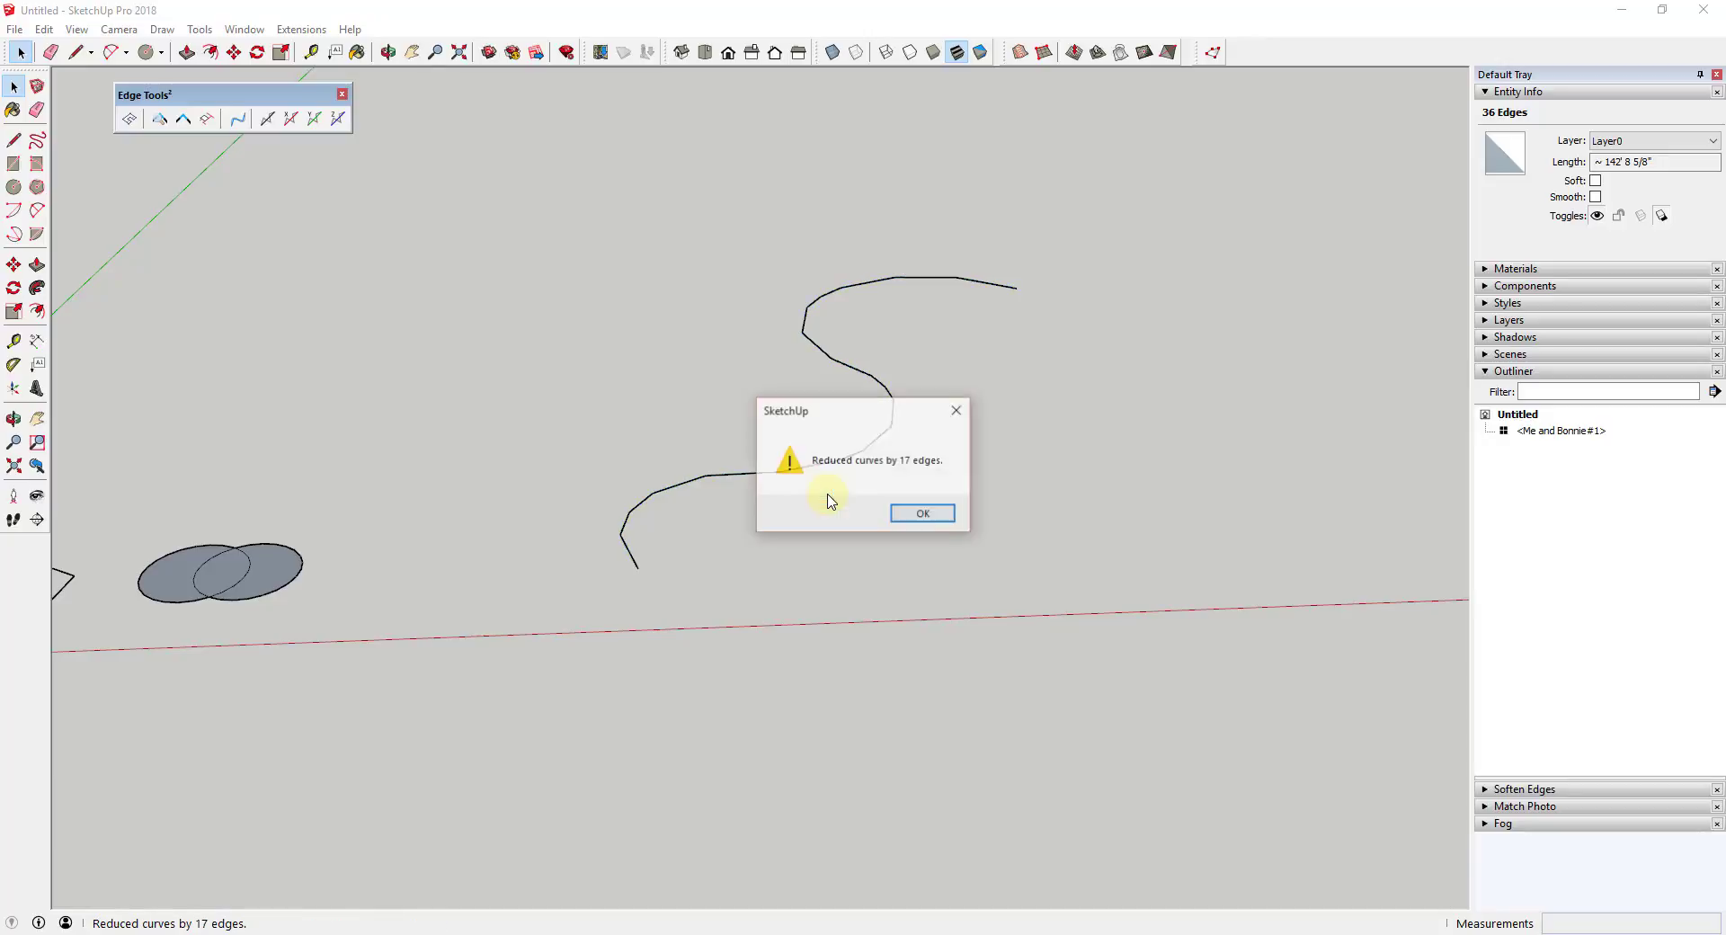
click(924, 513)
drag(526, 200, 1151, 661)
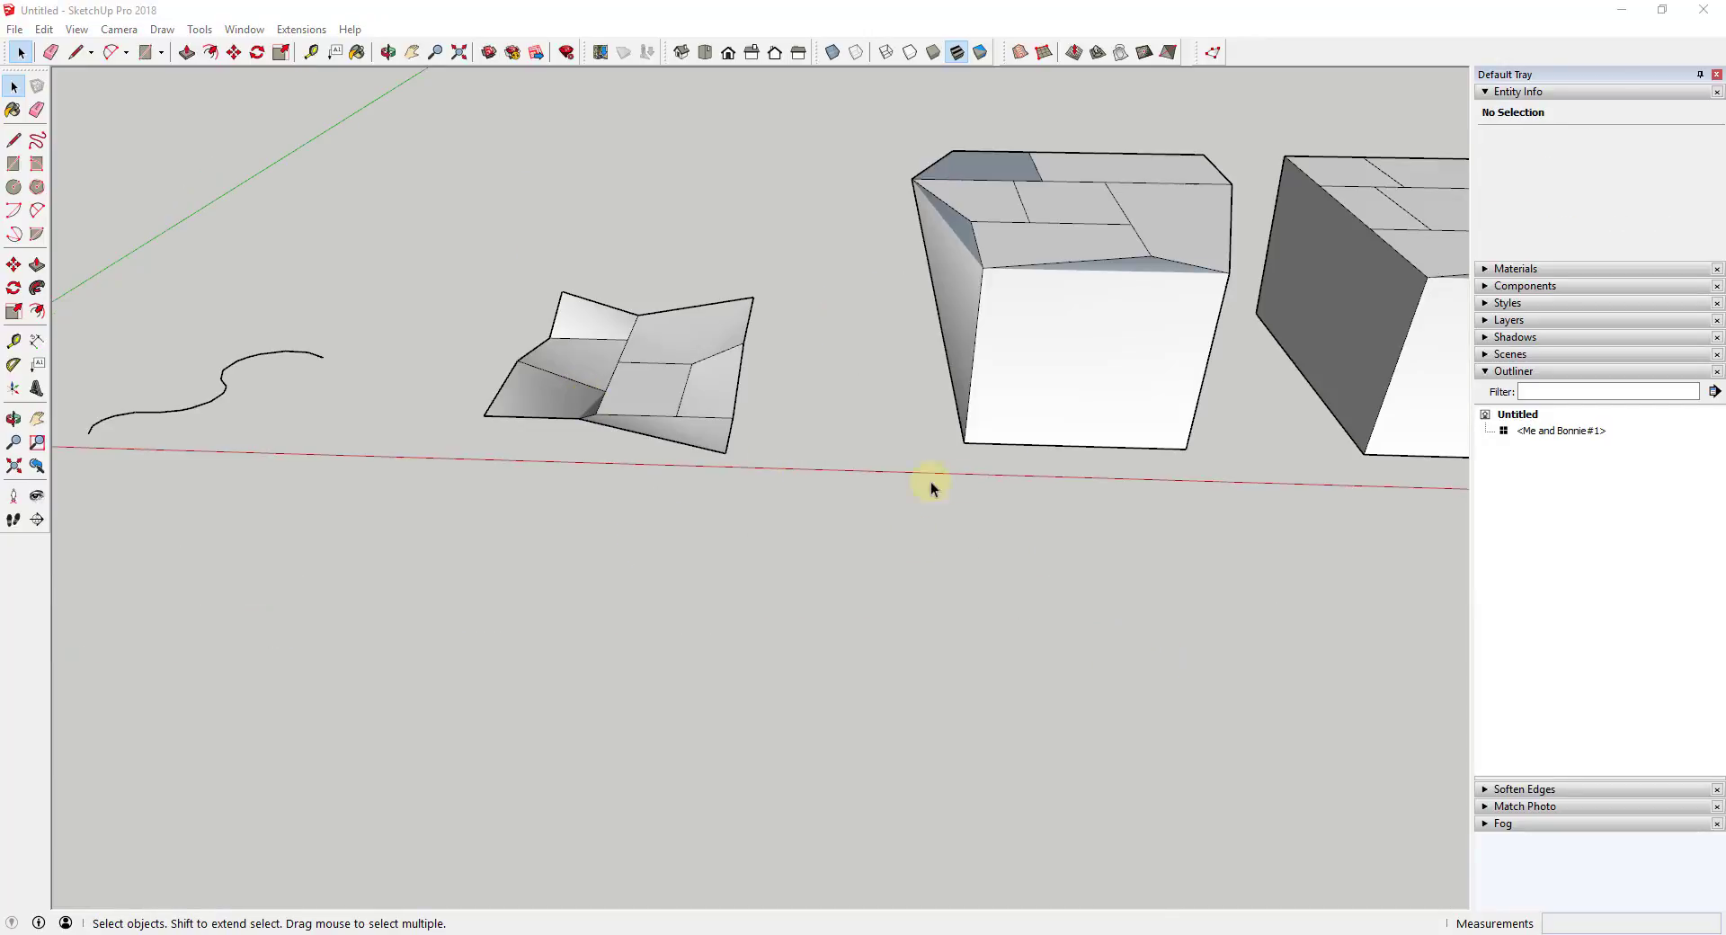
Step: Select the edges along two opposite outer sides of the creased surface and make their vertices colinear in the Z axis
middle_drag(929, 486, 489, 387)
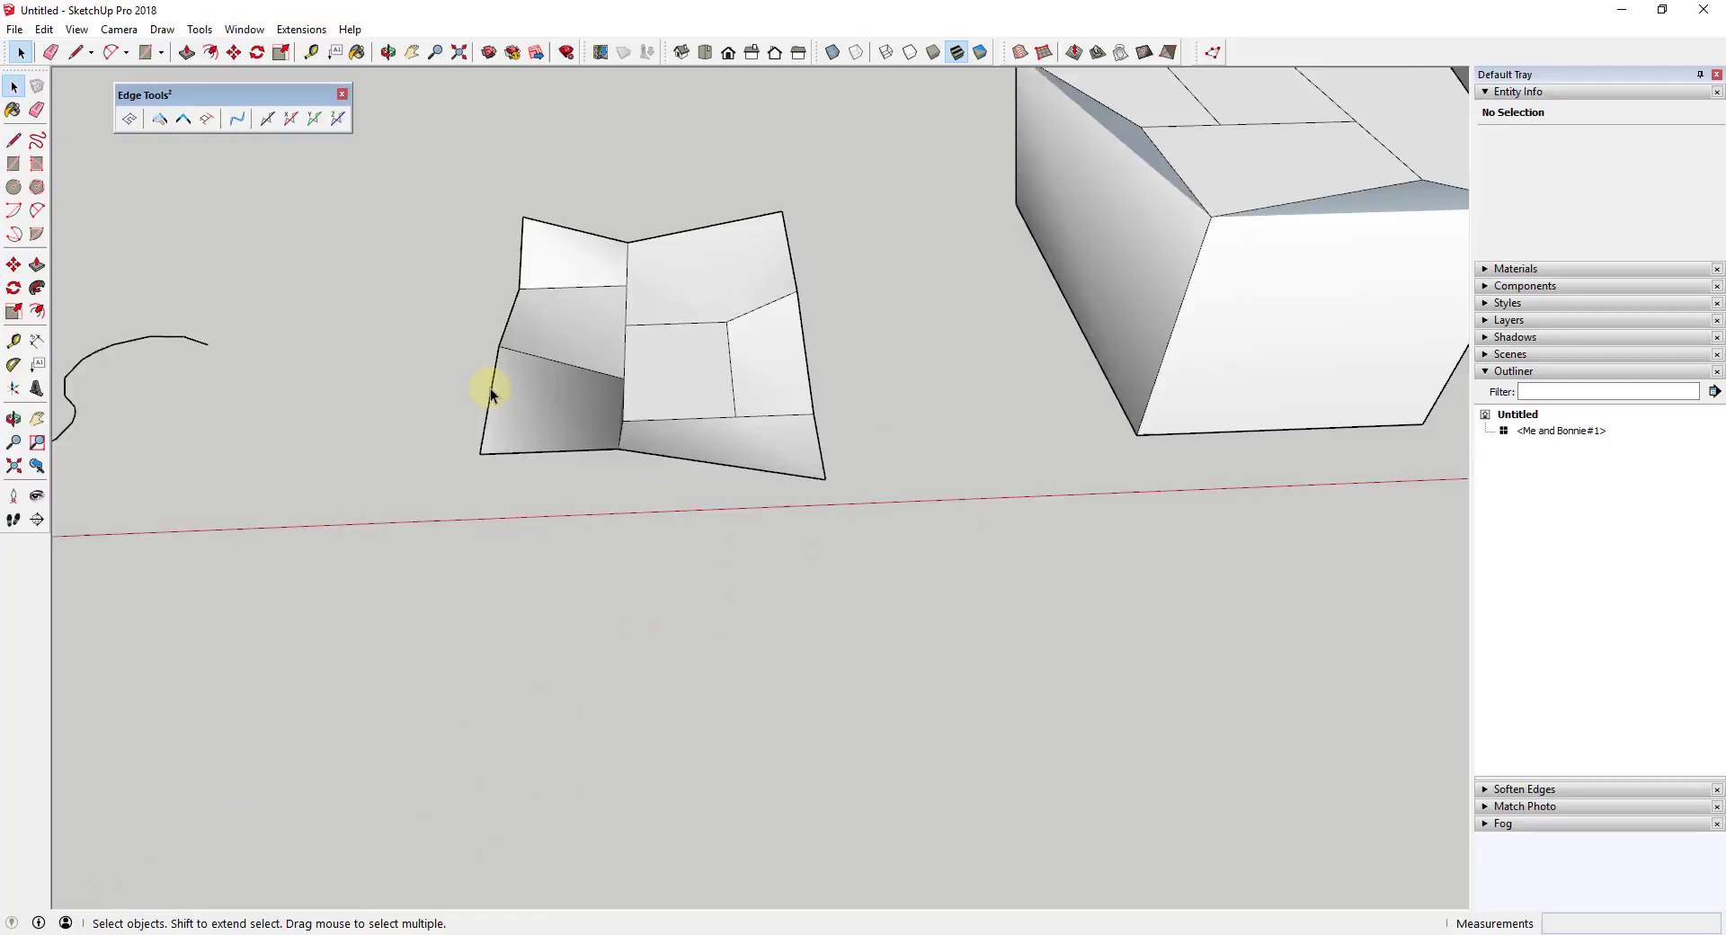
click(490, 386)
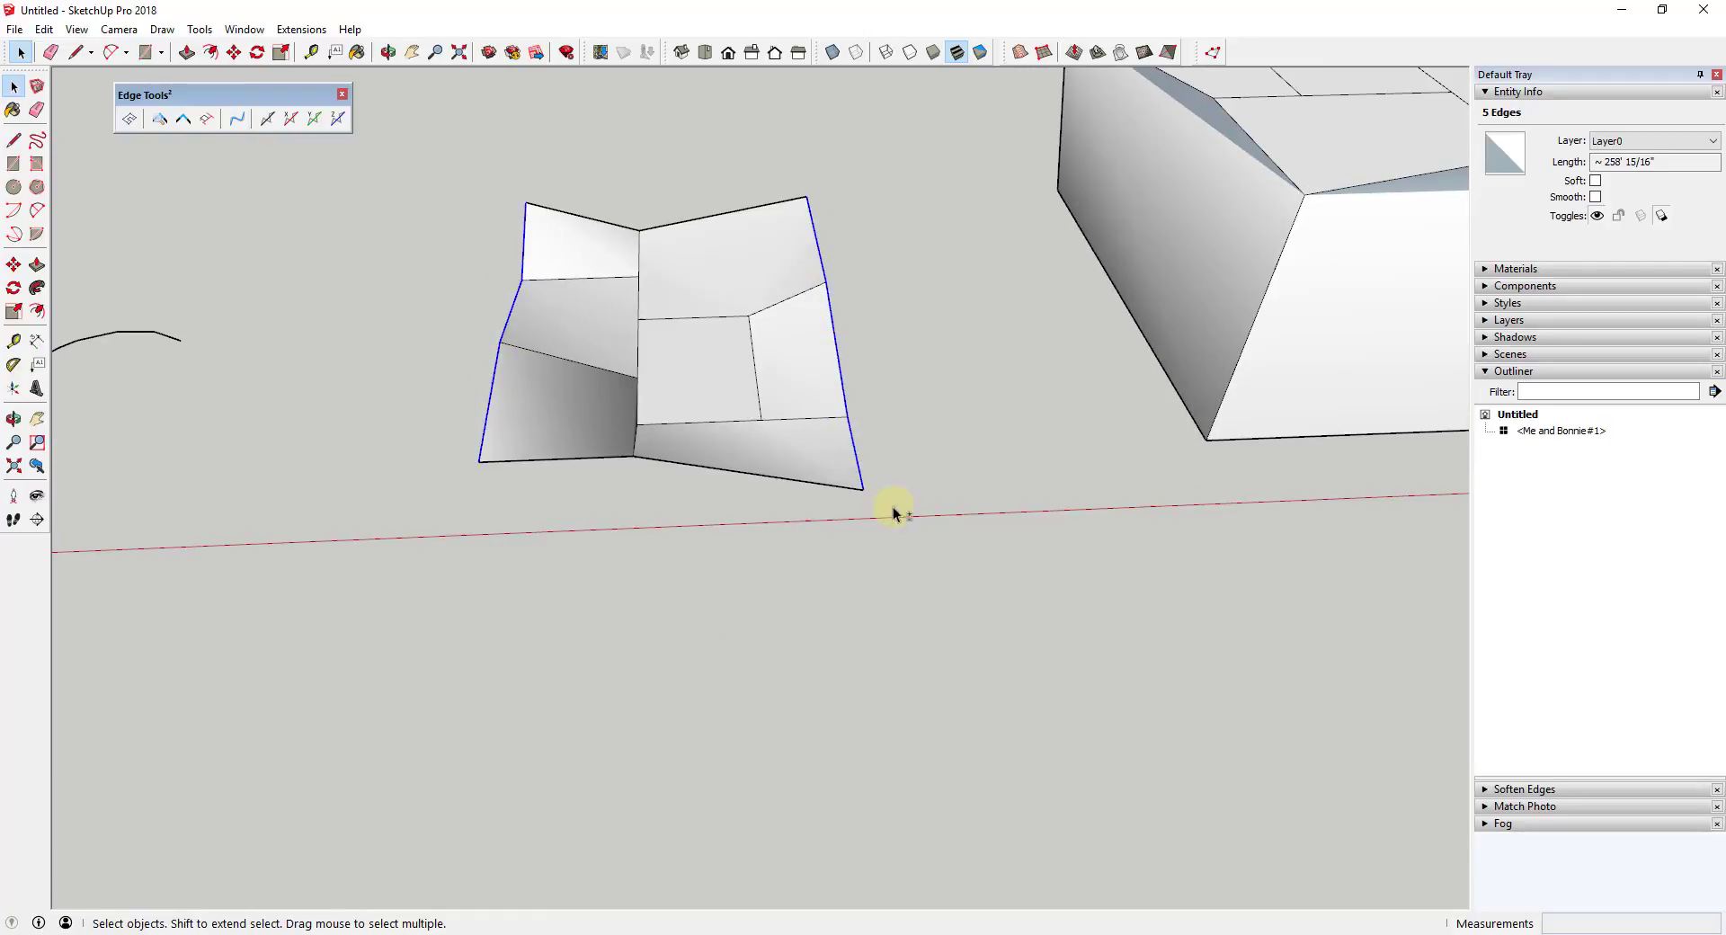
middle_drag(894, 513, 762, 397)
click(337, 117)
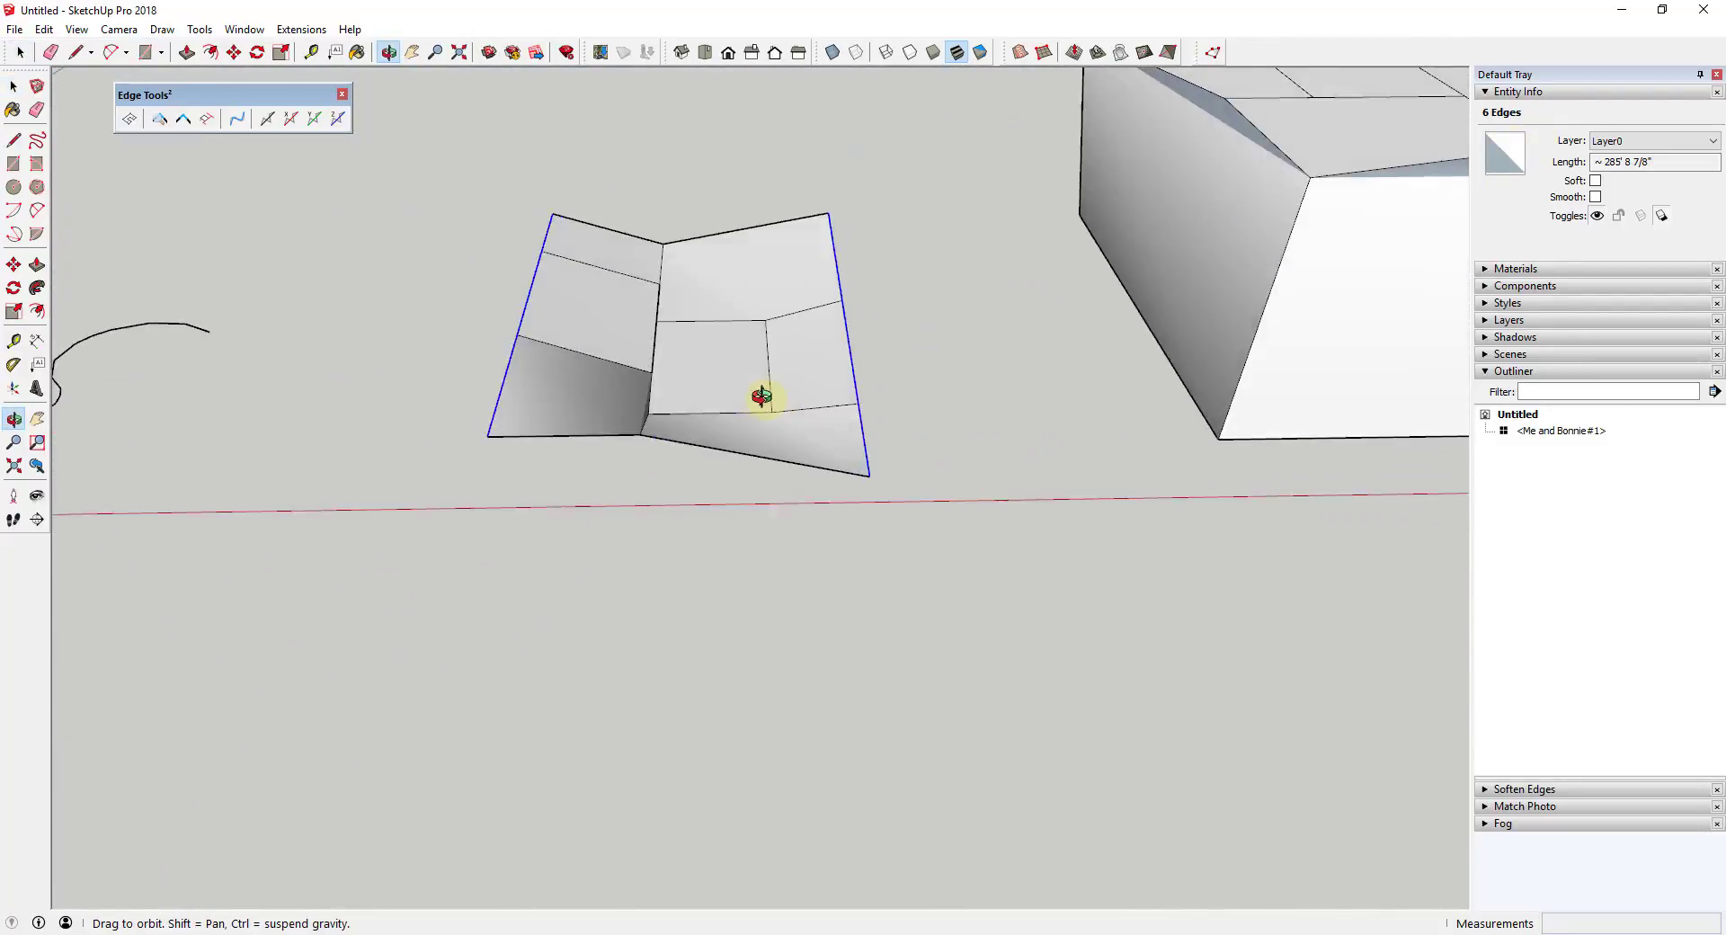
Step: Select the bent top edges along both sides of the middle box and make their vertices colinear in the Y axis
scroll(762, 397, down, 5)
scroll(1233, 238, up, 5)
middle_drag(1233, 238, 1303, 260)
click(699, 401)
shift+click(588, 286)
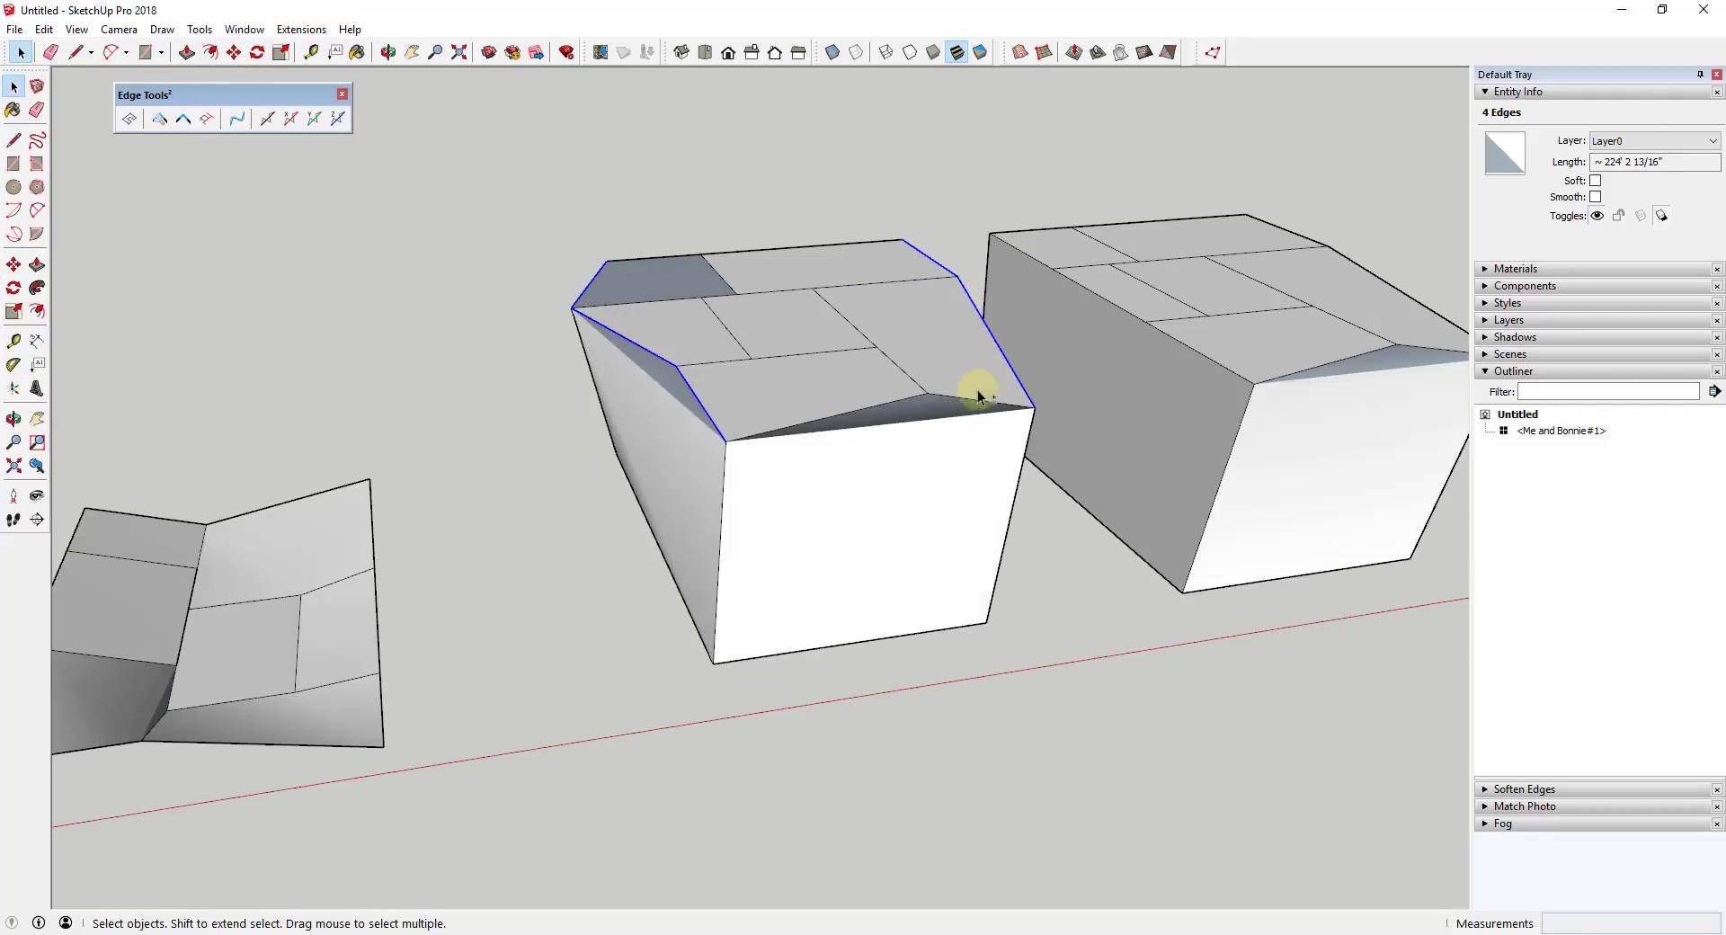
click(314, 117)
middle_drag(551, 261, 1568, 373)
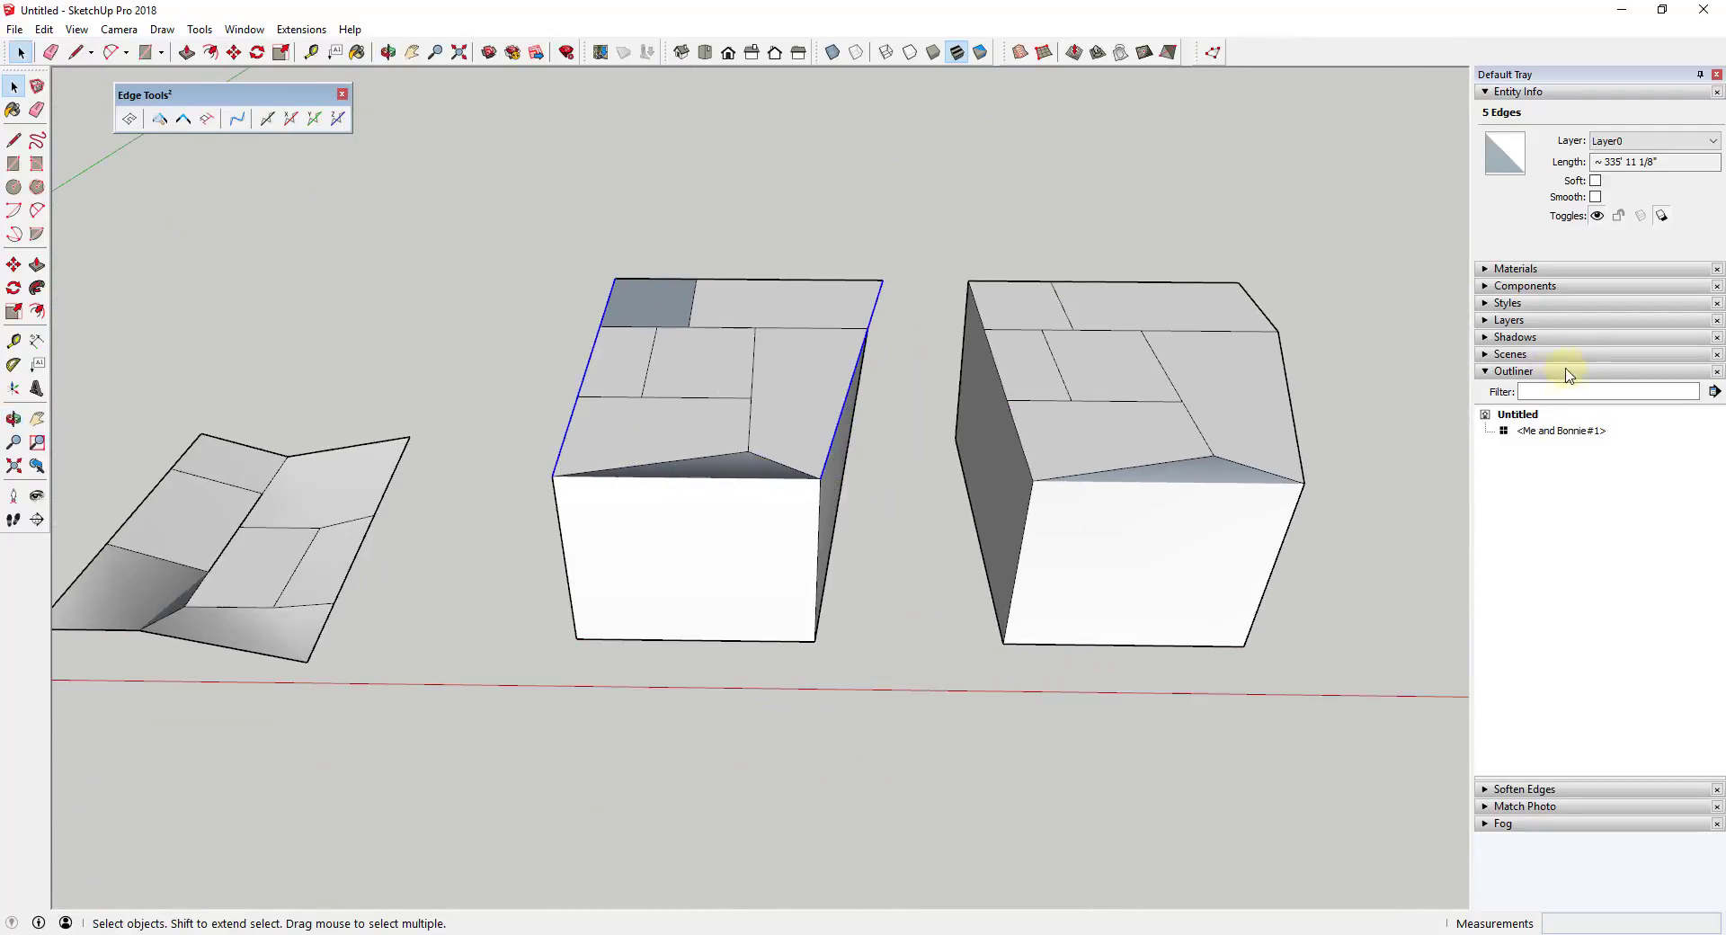
Step: Move the middle segment of the last box's straight top side outward by about 22' 5 1/2"
middle_drag(1402, 364, 1129, 389)
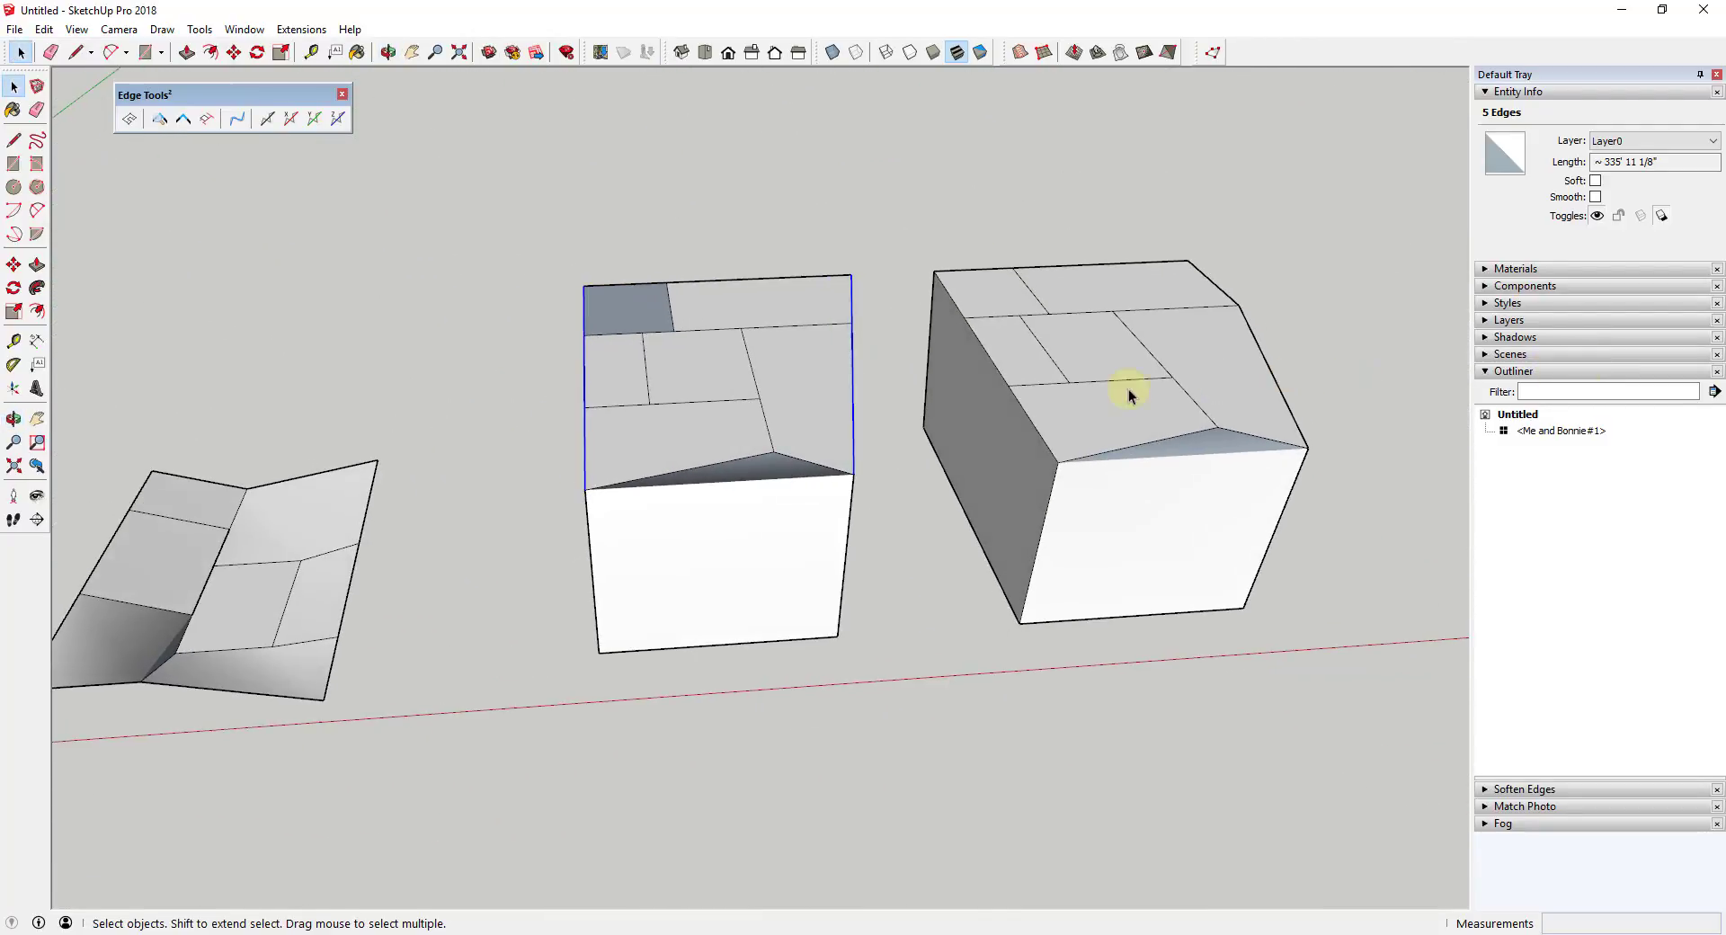
key(m)
click(994, 365)
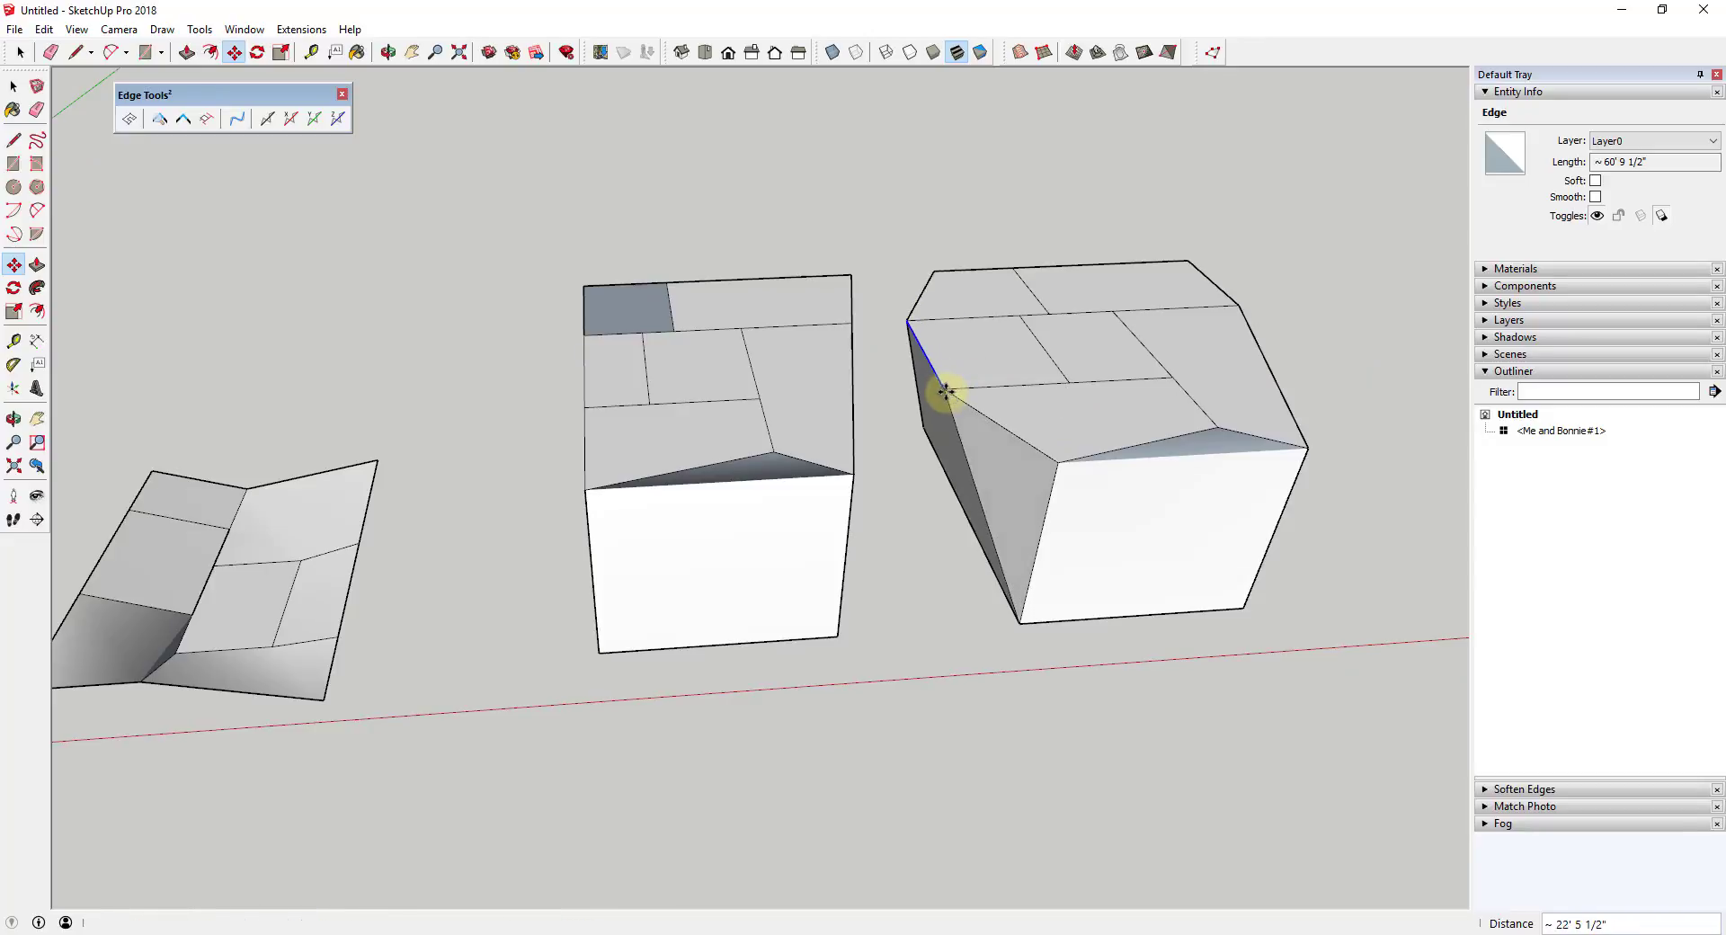
Step: Select the bent top edges on both sides of the last box and straighten them by making their vertices colinear
key(space)
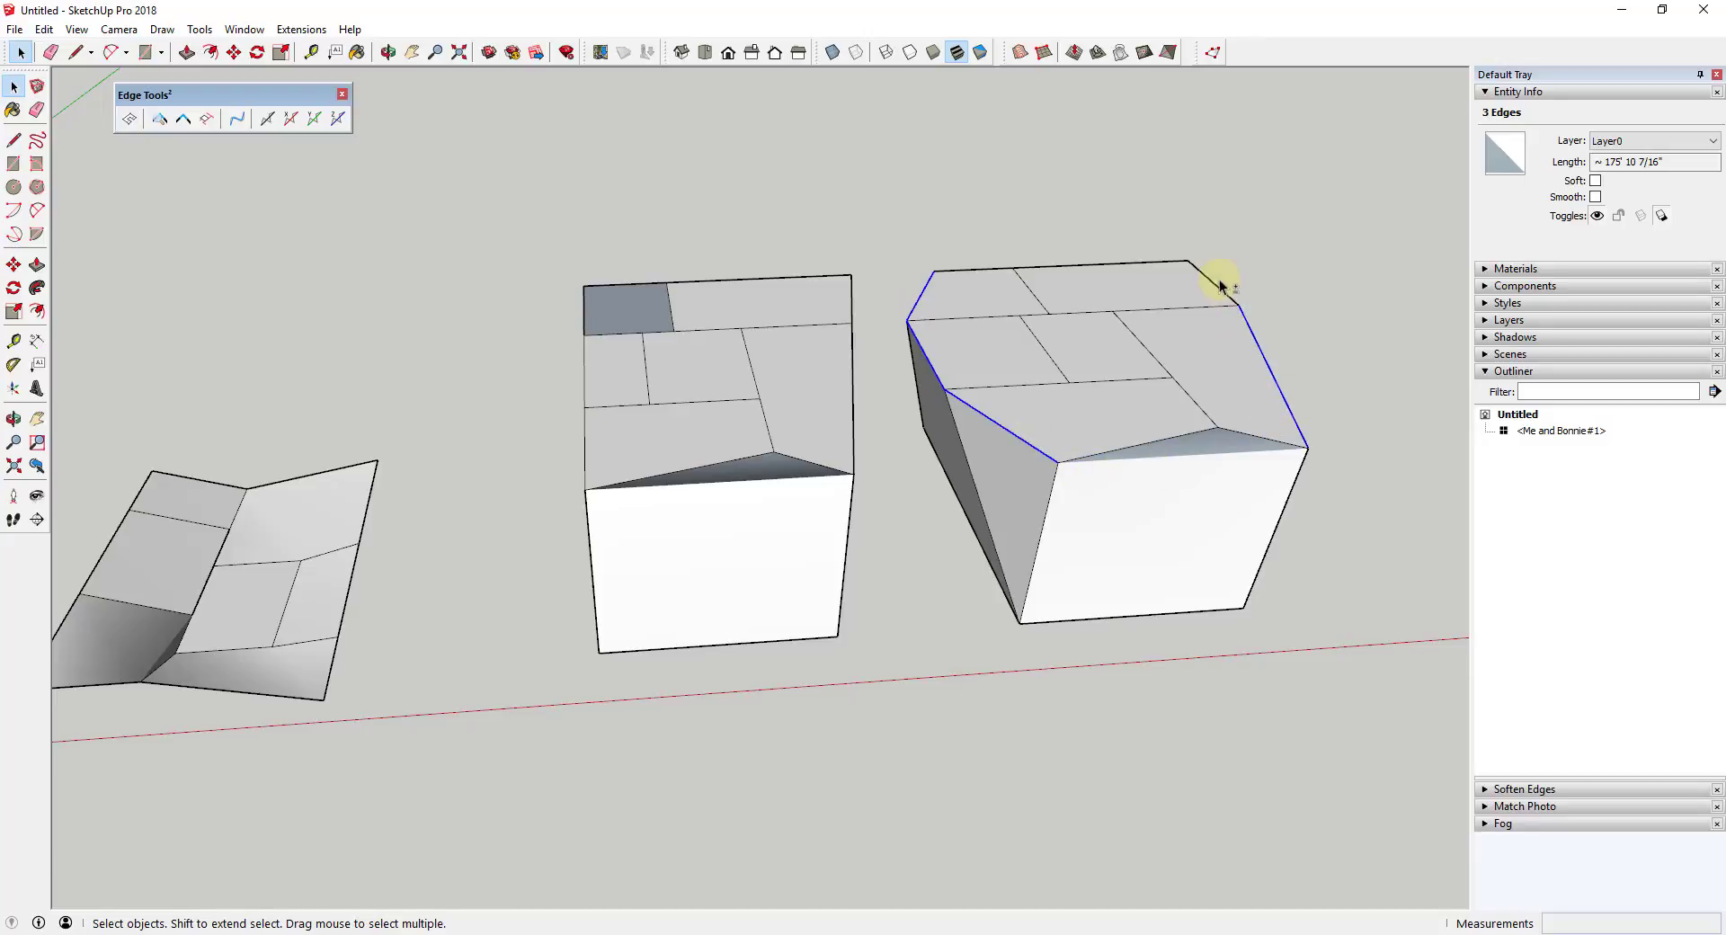
middle_drag(1227, 342, 498, 282)
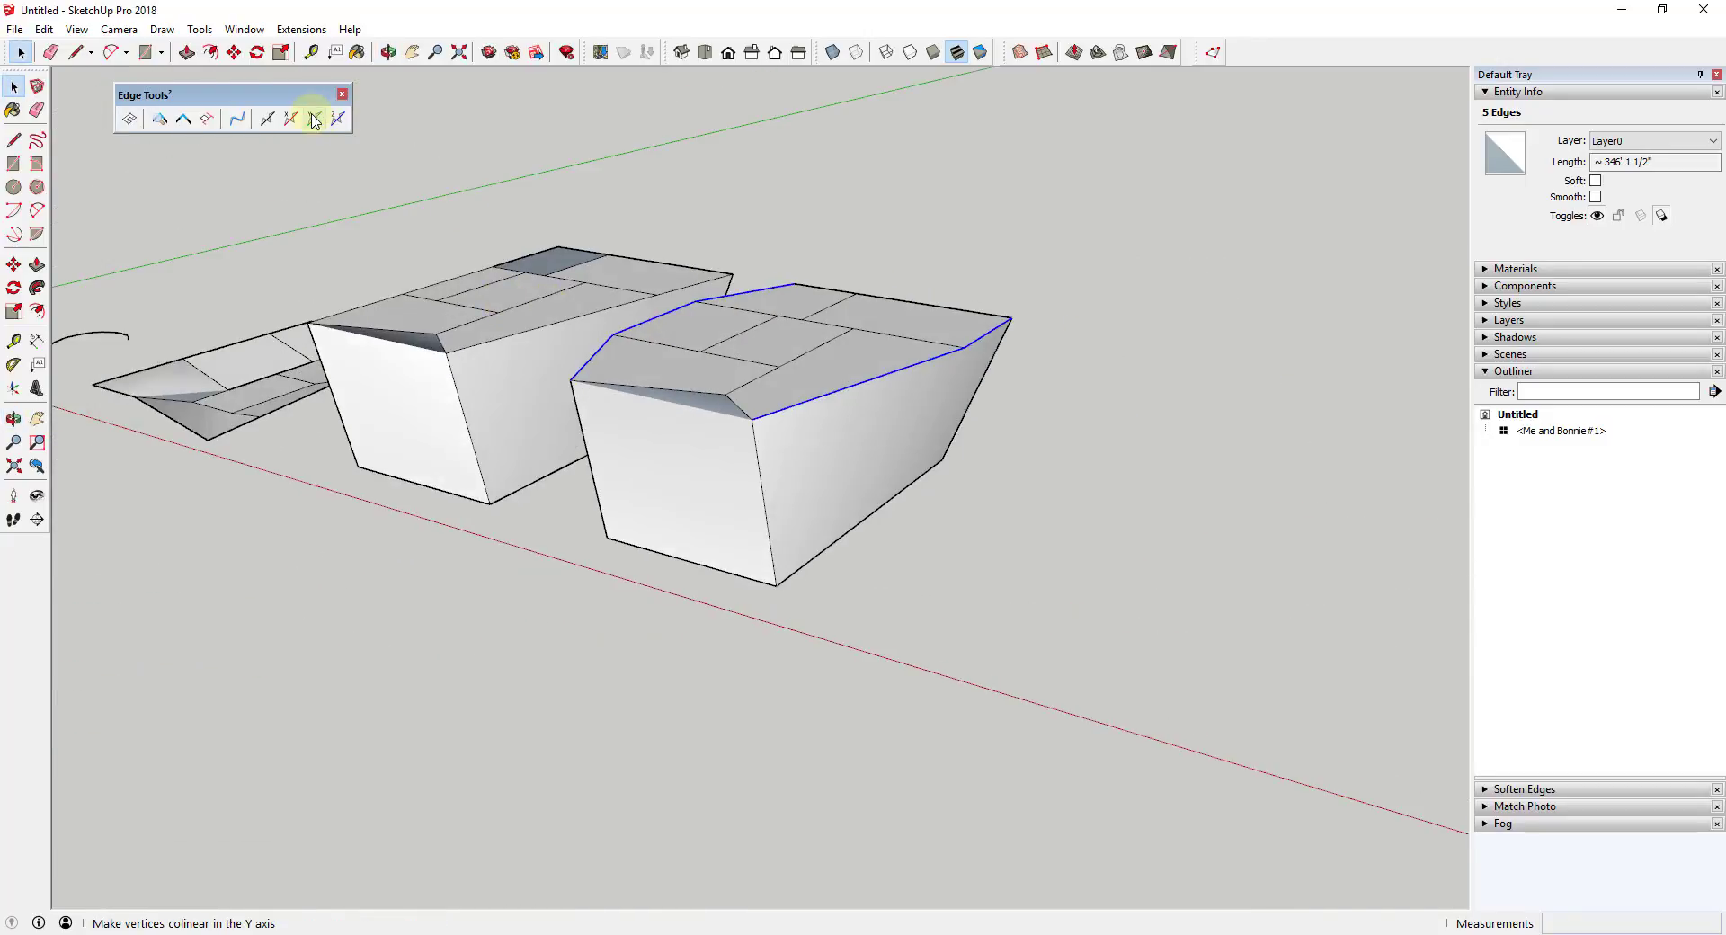
middle_drag(424, 181, 802, 322)
scroll(733, 302, up, 4)
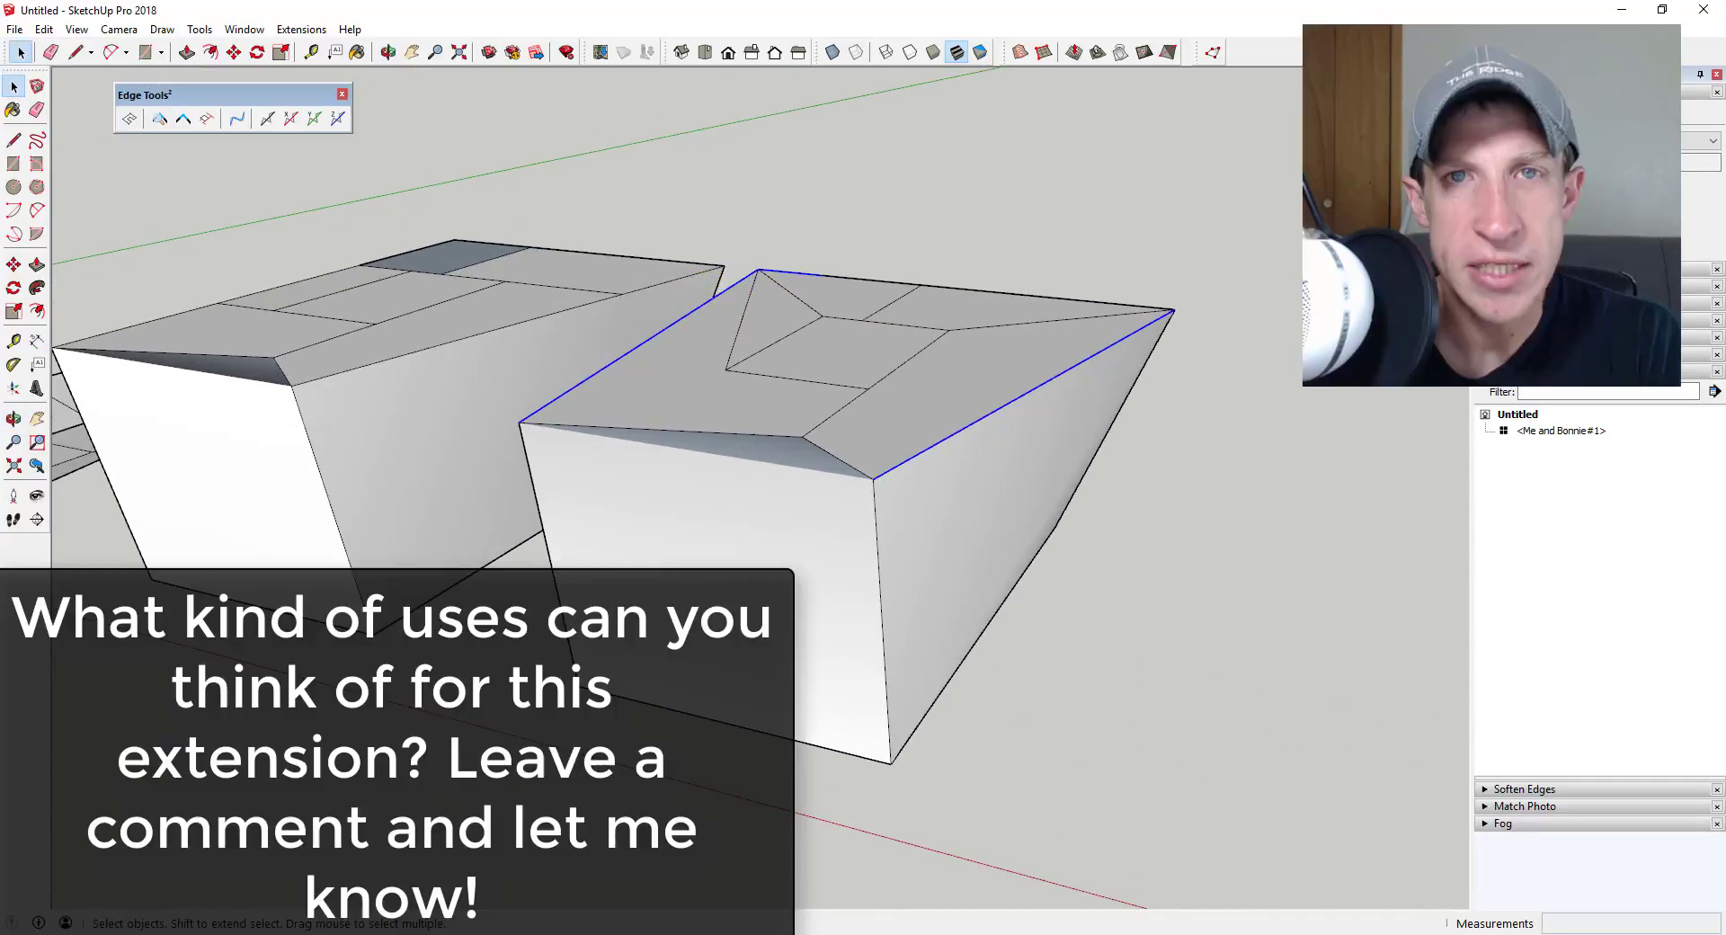